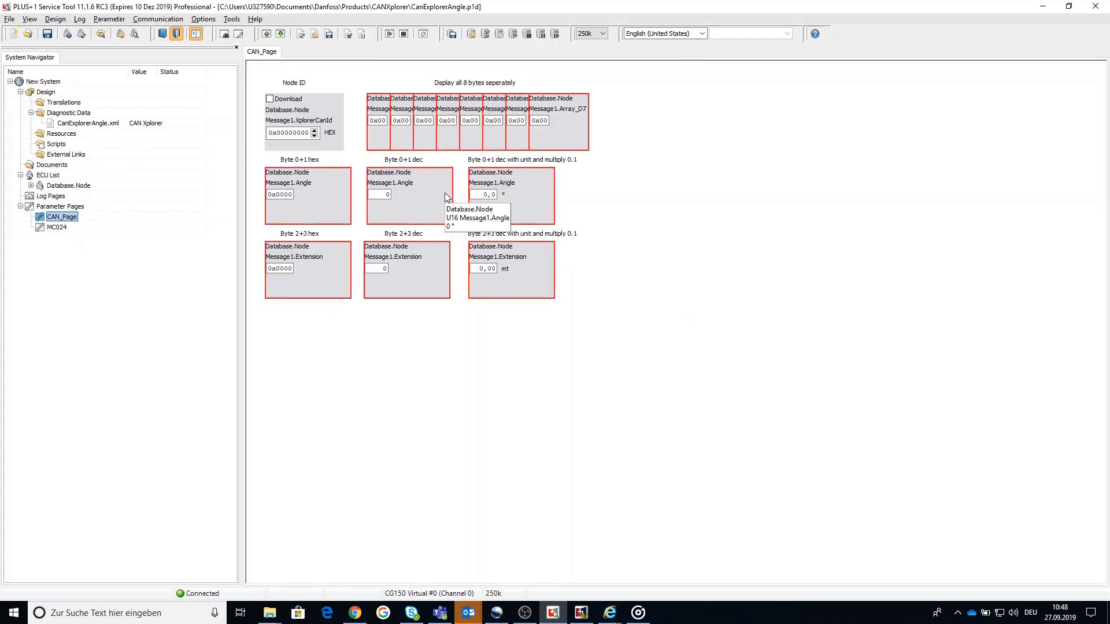
- Bring up the PLUS+1 GUIDE CANKing message window over the CAN_Page parameter page
click(581, 611)
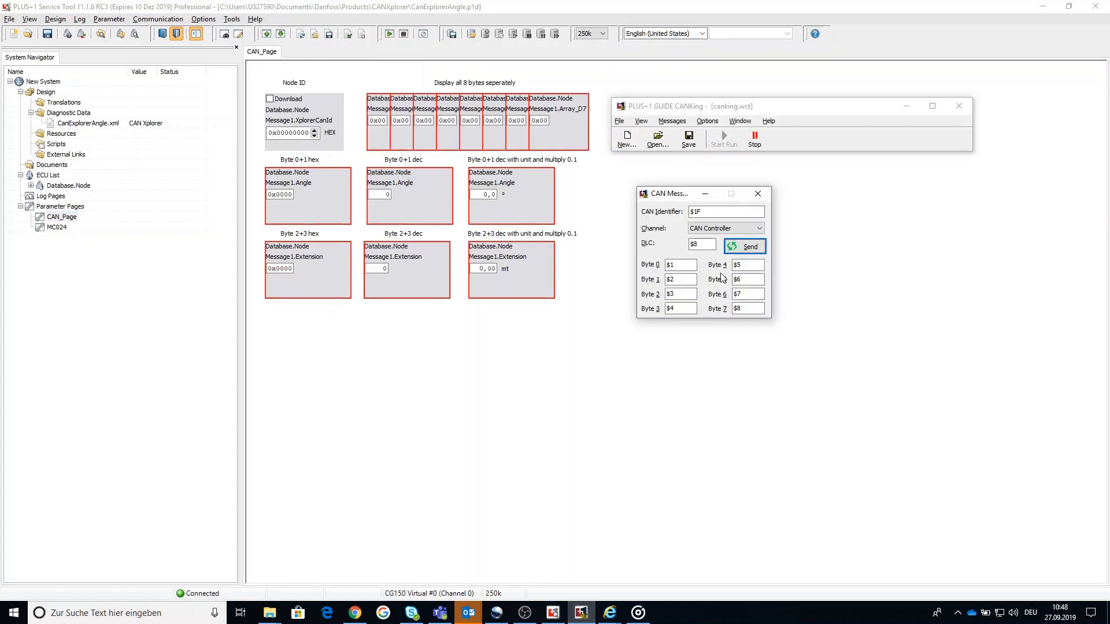
click(387, 34)
click(267, 34)
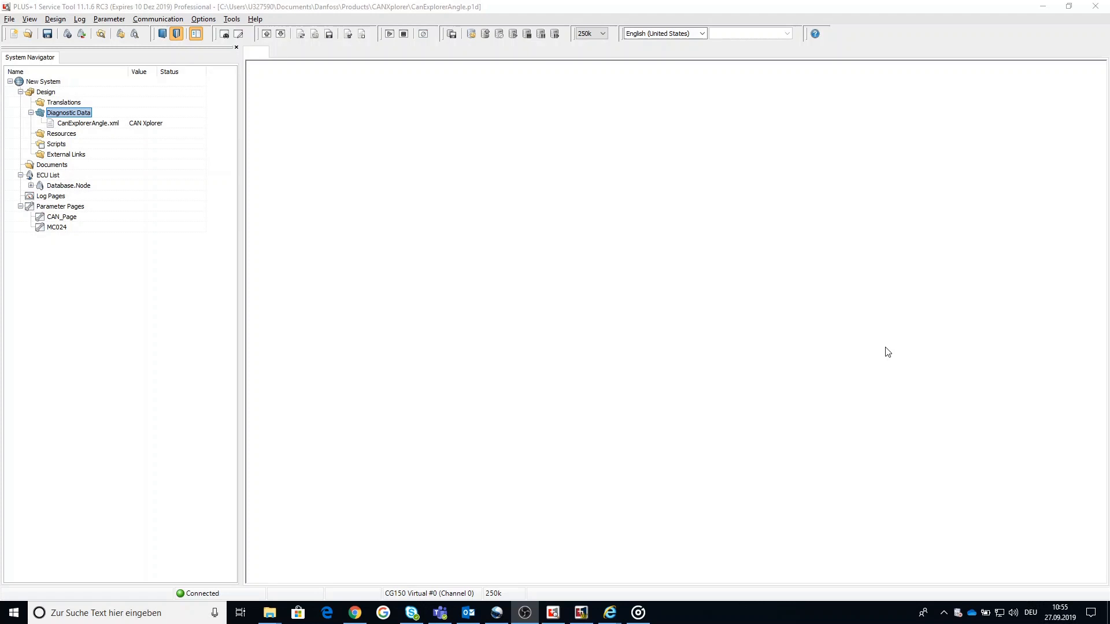
- Look through the protocols offered for adding a diagnostic data file, including UDS, CAN Xplorer and Service Signals, and leave without adding one
right_click(62, 113)
click(105, 122)
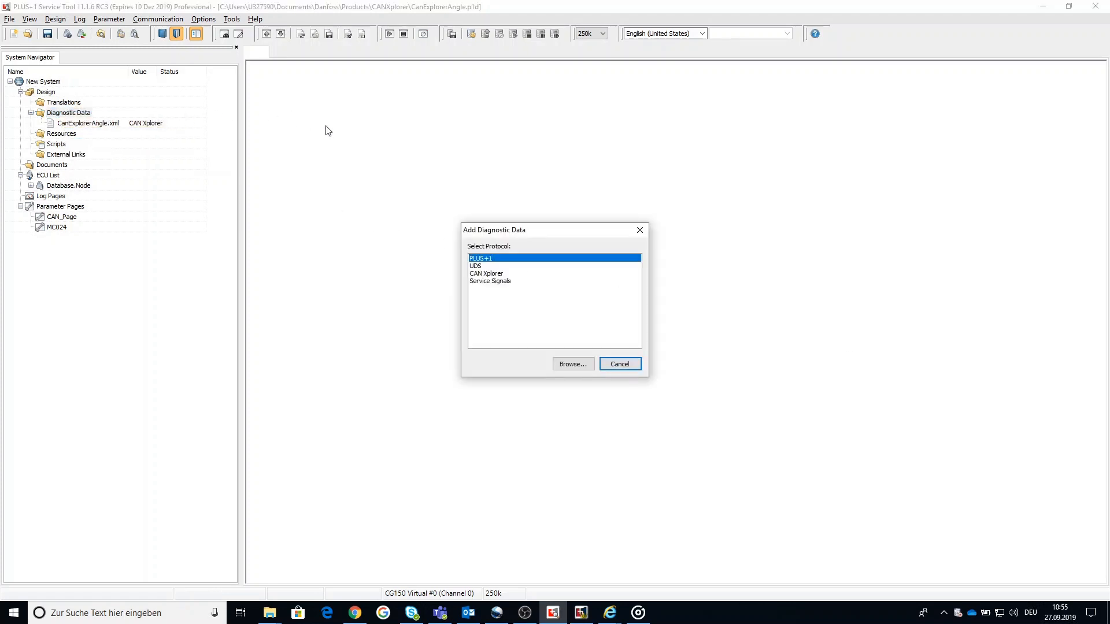
click(485, 267)
click(487, 274)
click(490, 281)
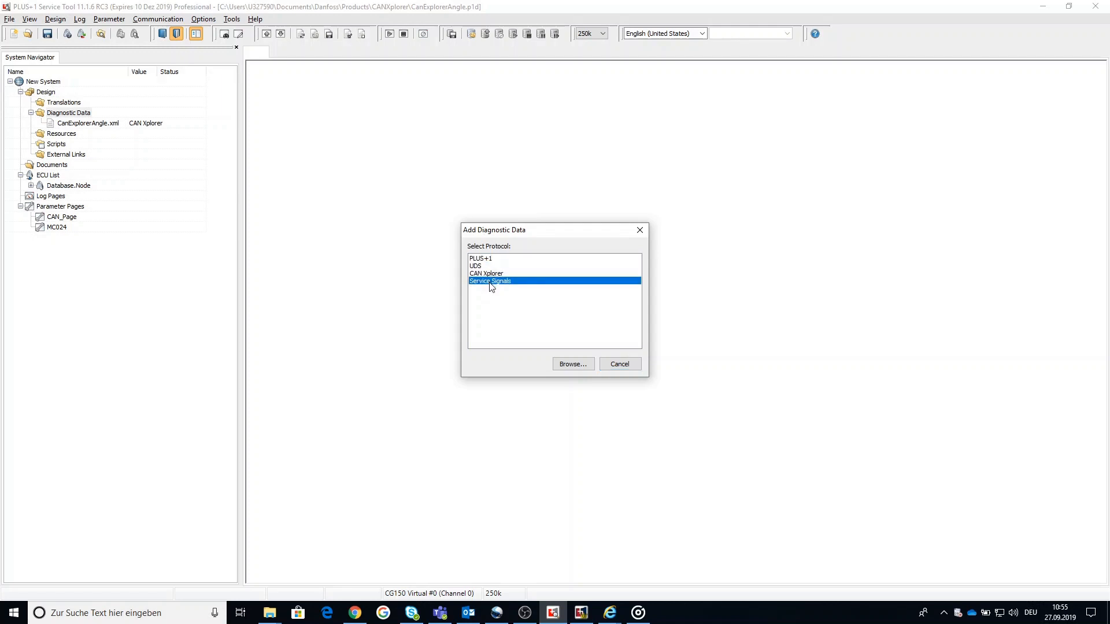
click(629, 367)
- Review the PLUS+1, UDS, Service Signals and CAN Xplorer entries in the communication protocol settings and check whether CAN Xplorer is active
click(158, 21)
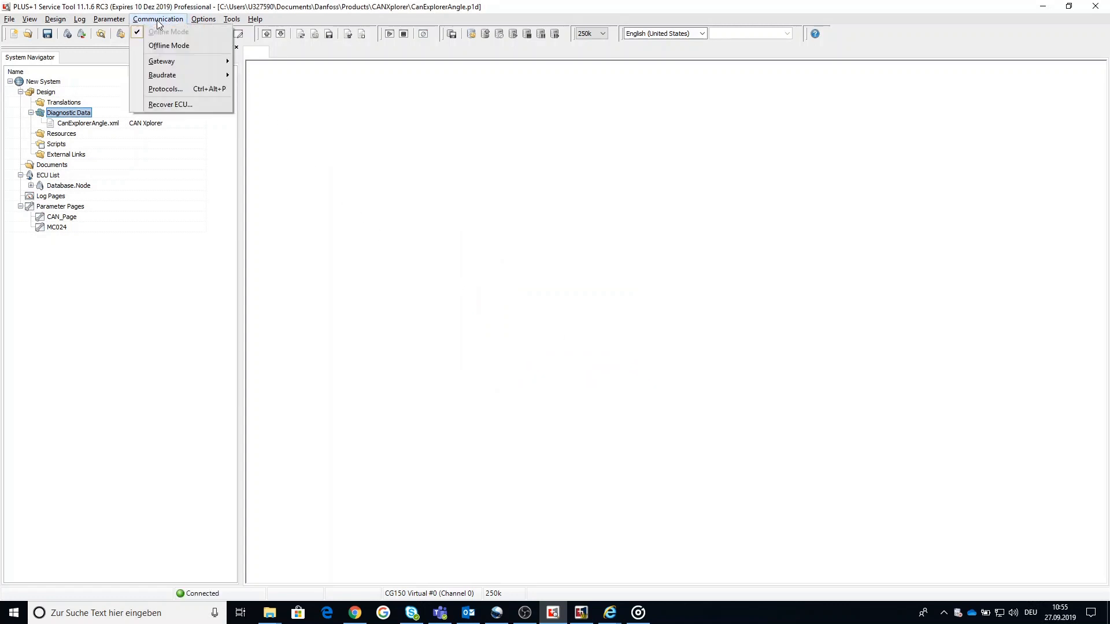
click(173, 90)
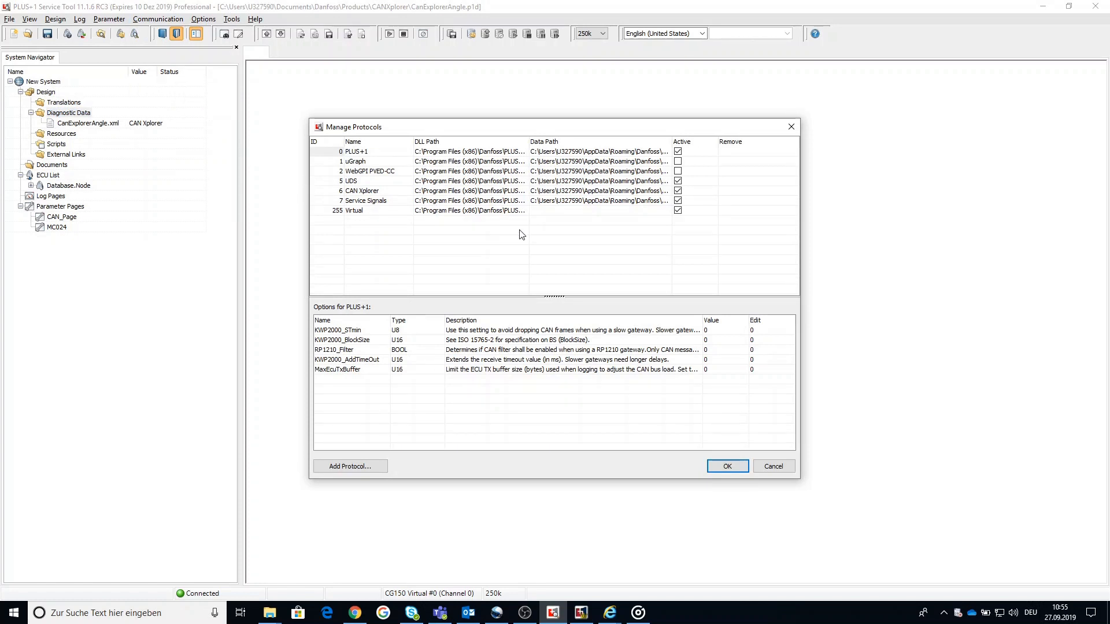
click(379, 152)
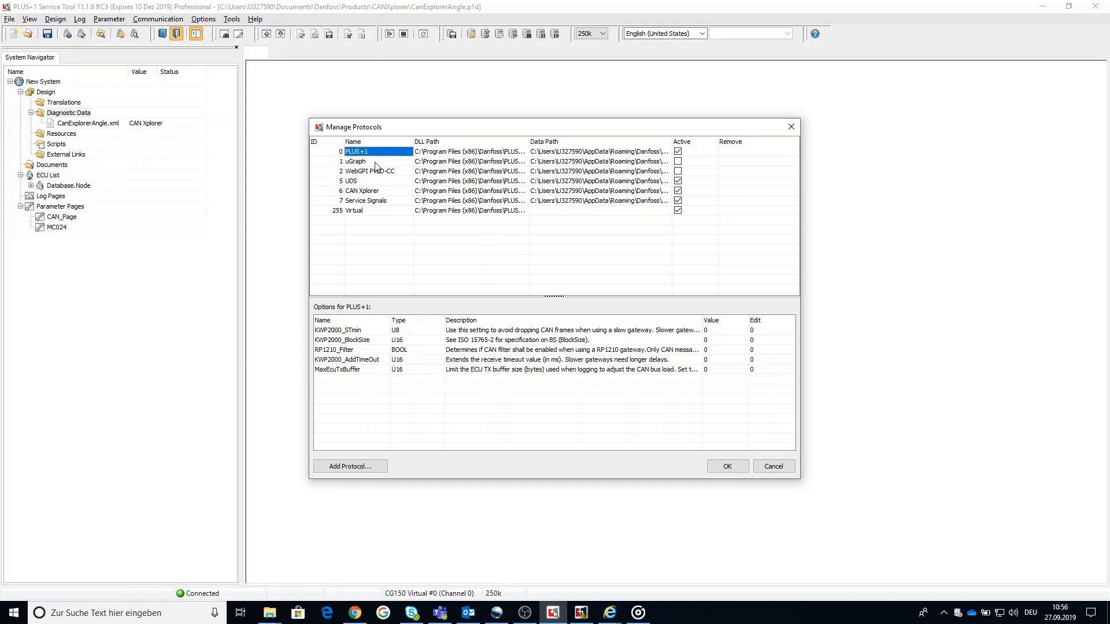
click(371, 182)
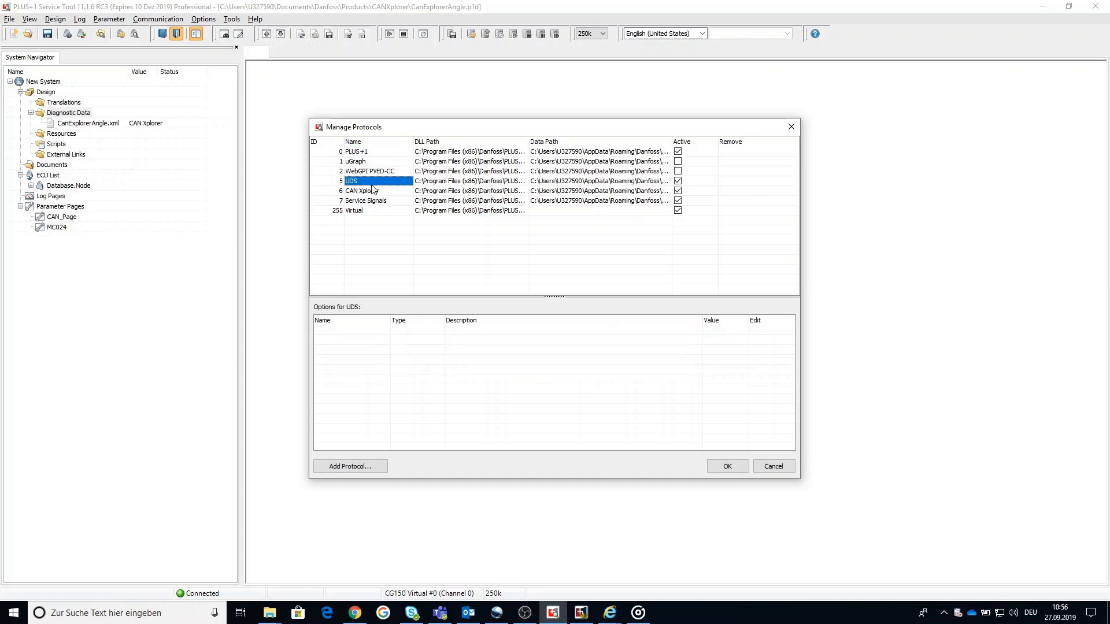
click(375, 201)
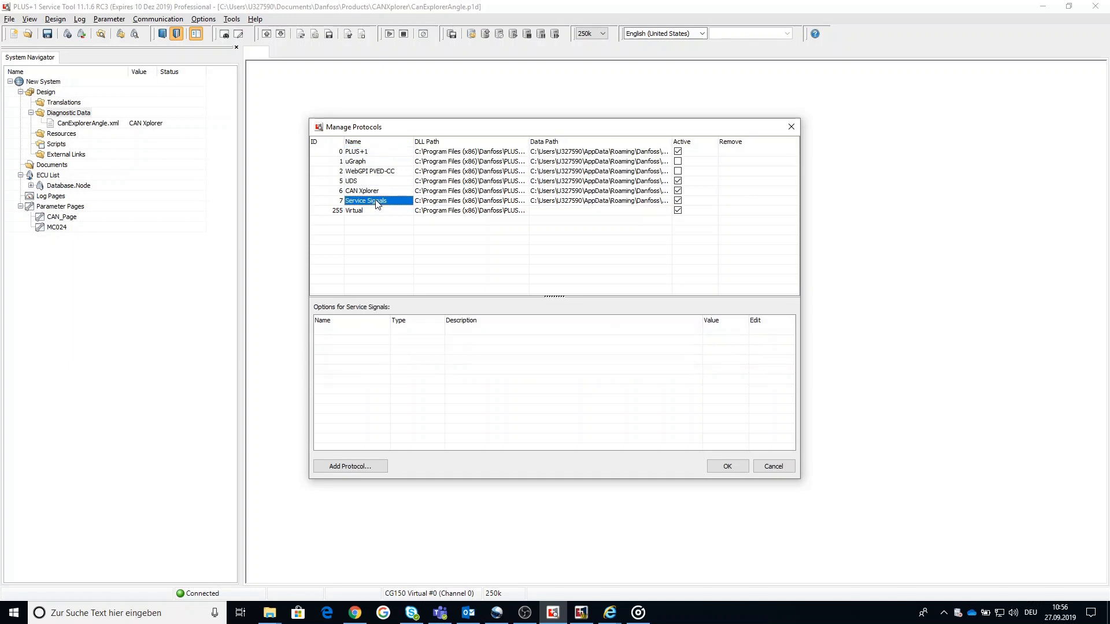
click(379, 192)
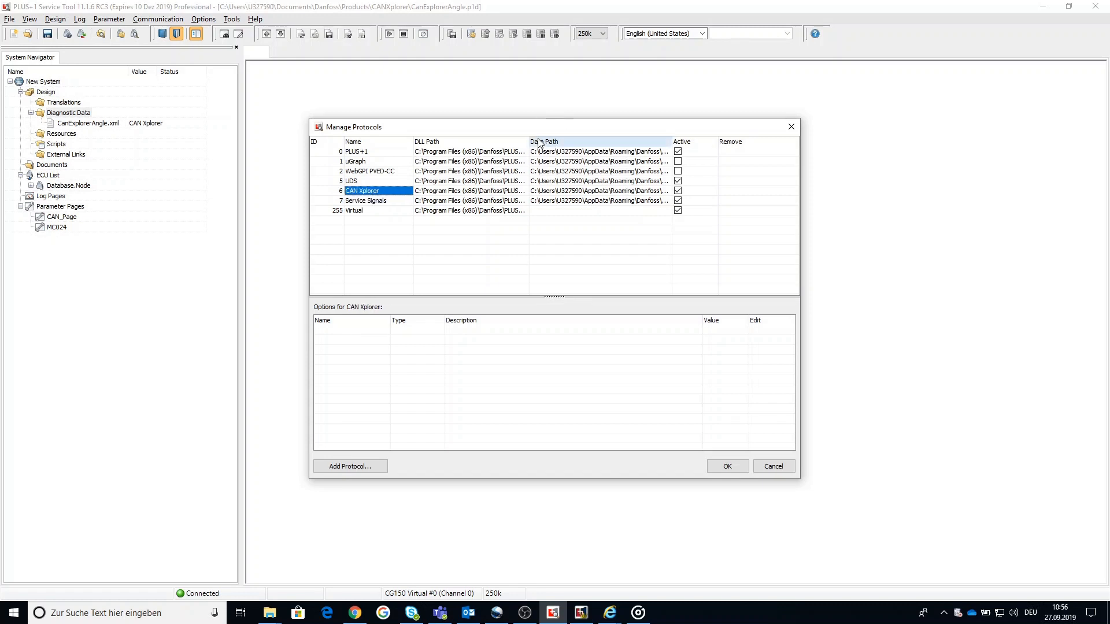
mouse_move(529, 142)
mouse_down()
mouse_move(562, 140)
mouse_move(542, 141)
mouse_up()
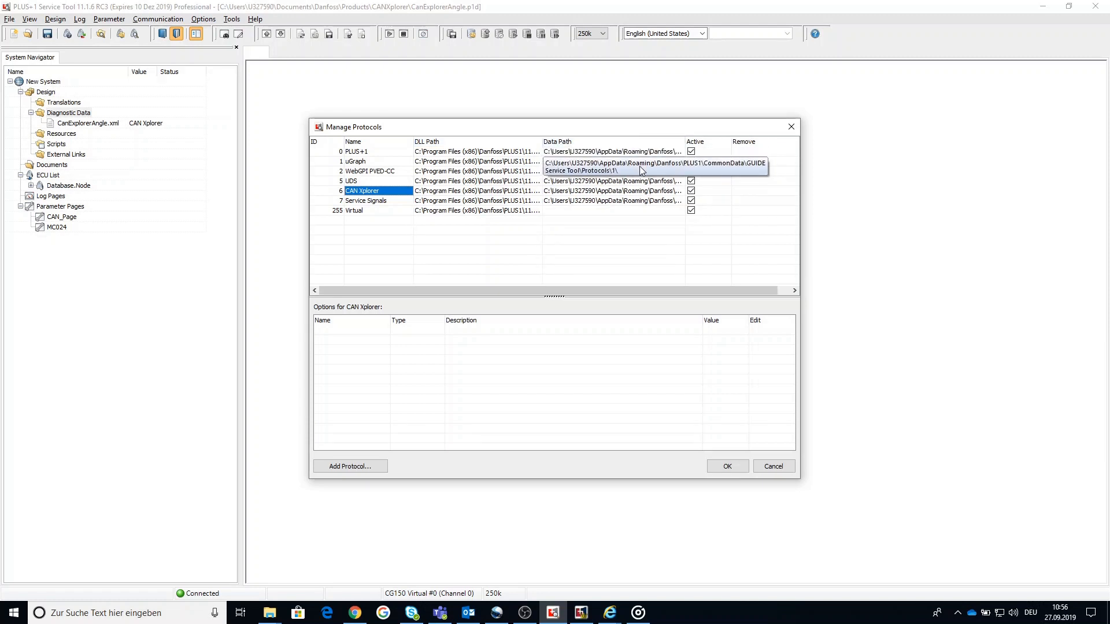
click(691, 191)
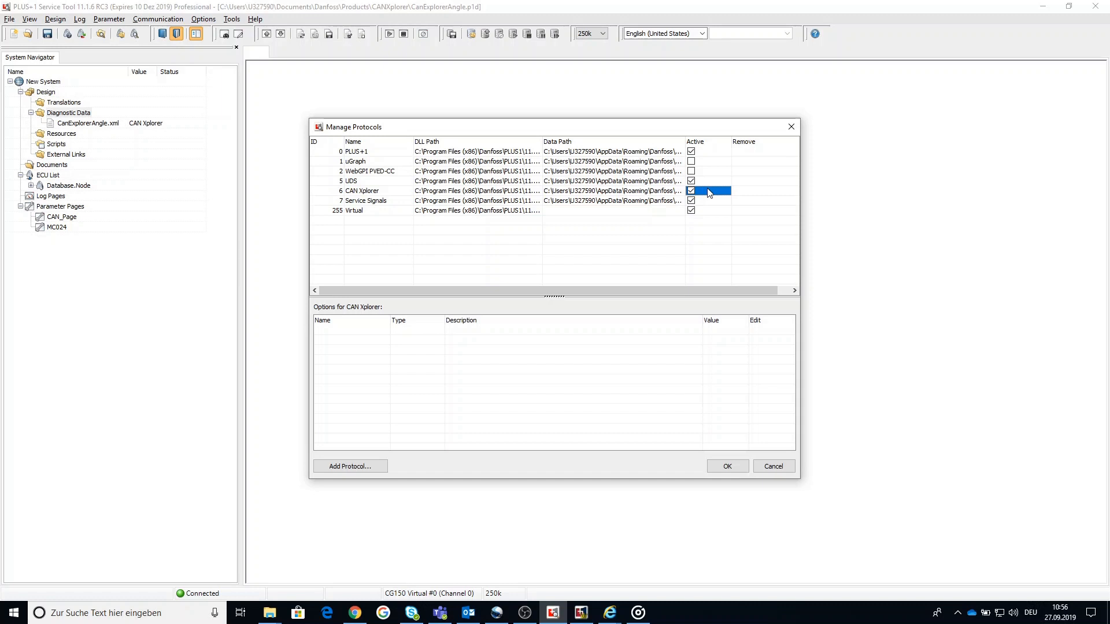
click(727, 467)
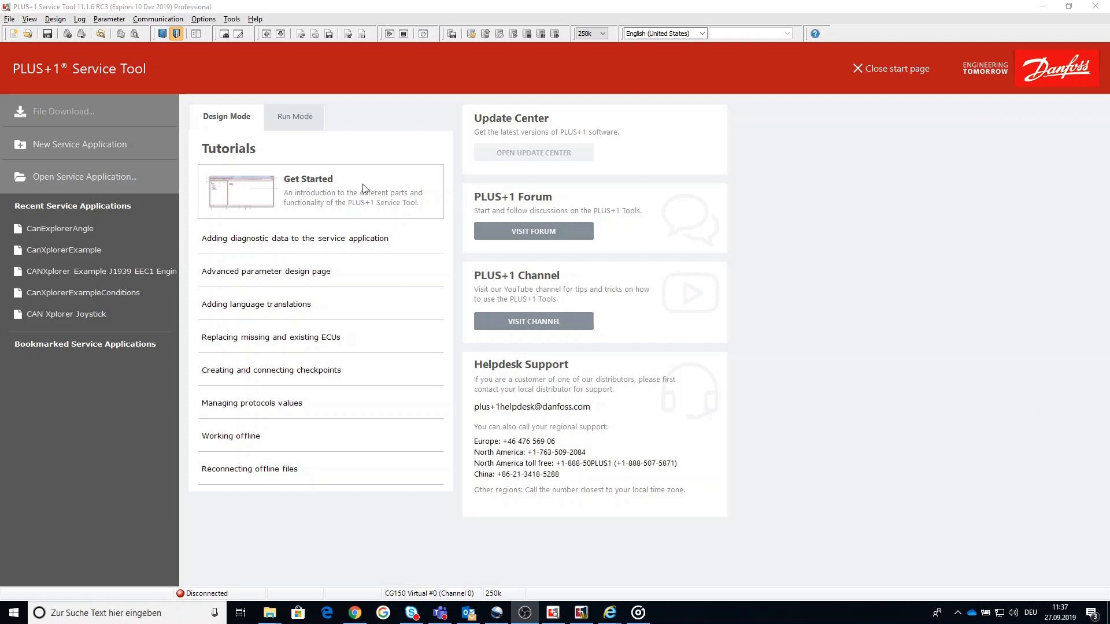
- Create a new service application and start adding a diagnostic data file with the CAN Xplorer protocol
click(116, 153)
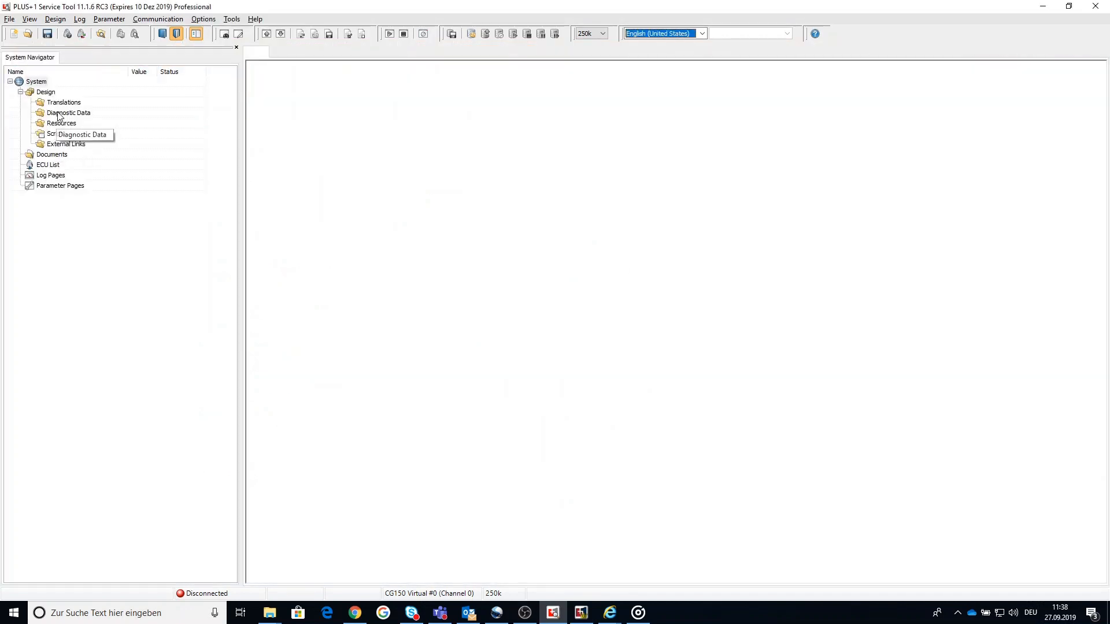
click(59, 114)
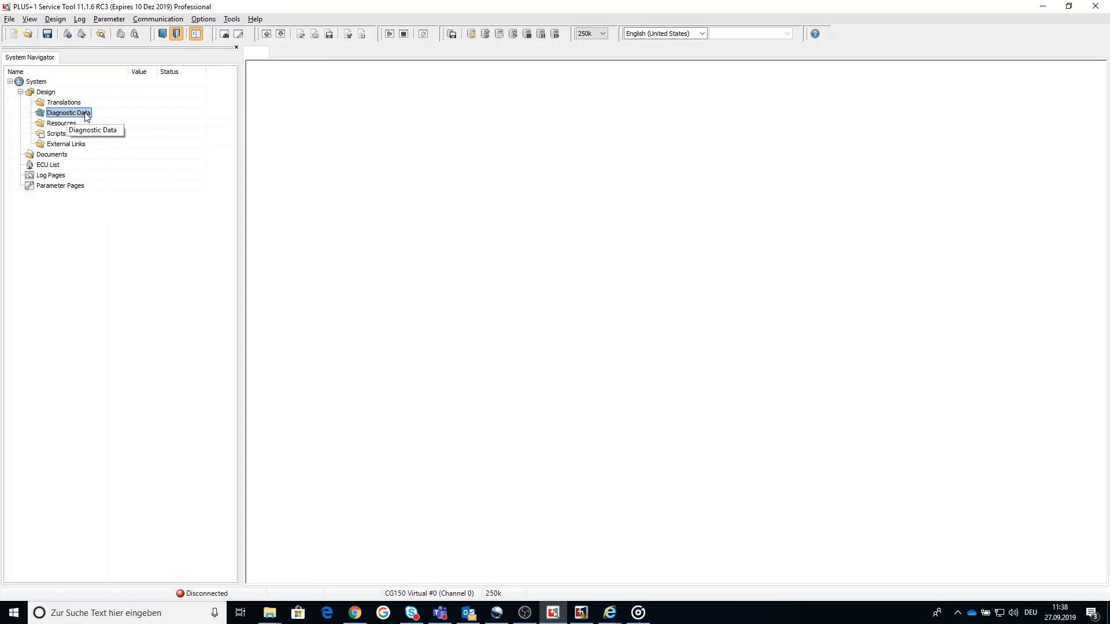
right_click(86, 115)
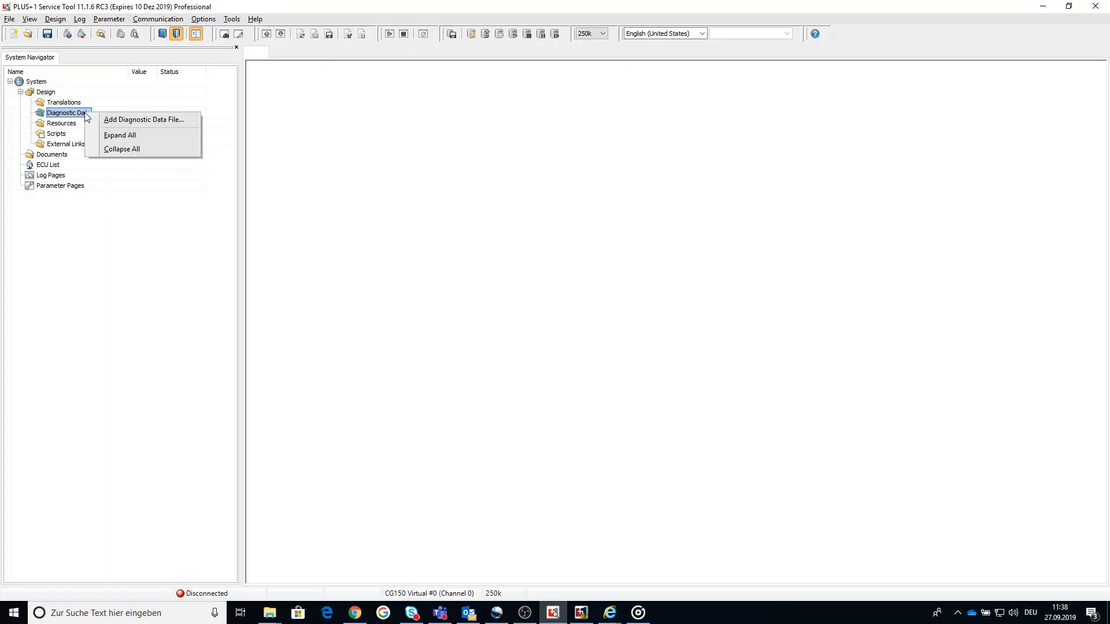
click(162, 125)
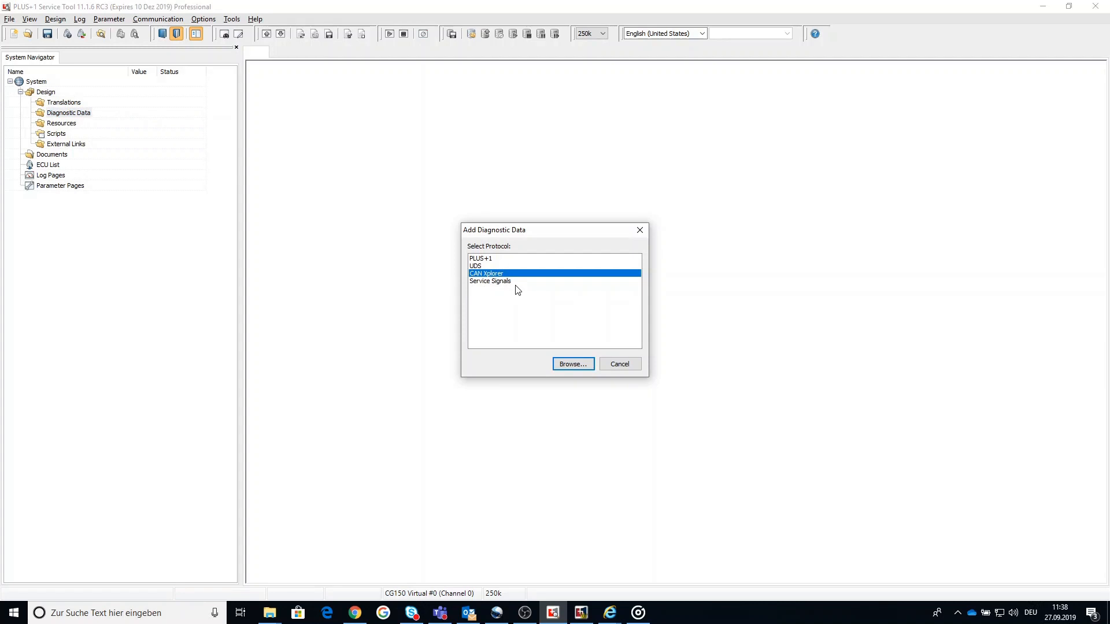
click(572, 364)
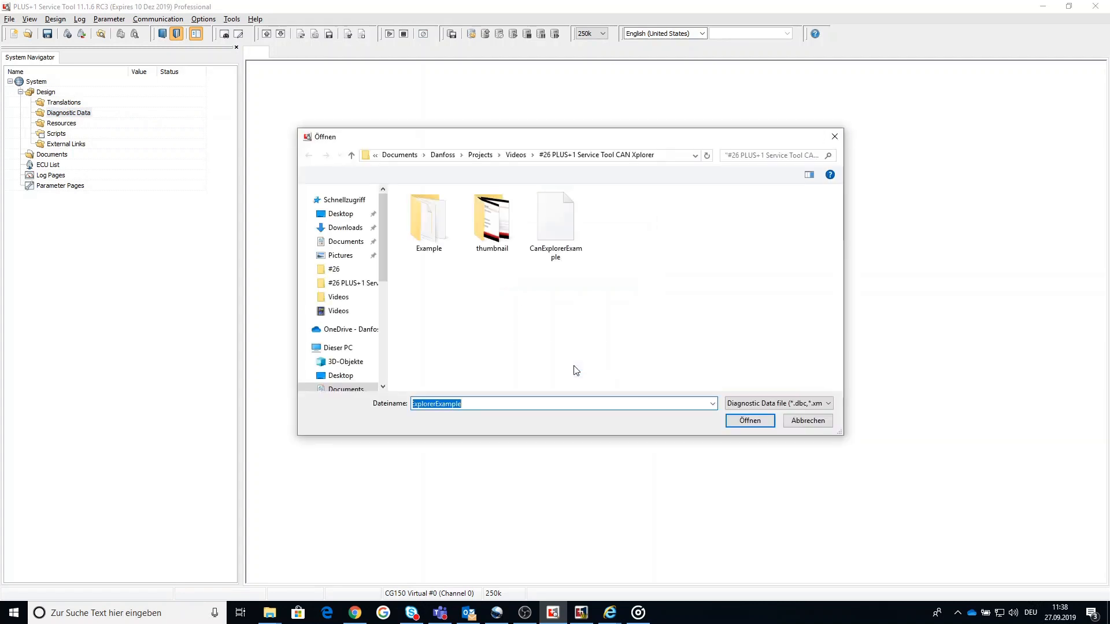
- Load CanExplorerExample as the diagnostic data file and widen the Name column of the System Navigator
click(828, 403)
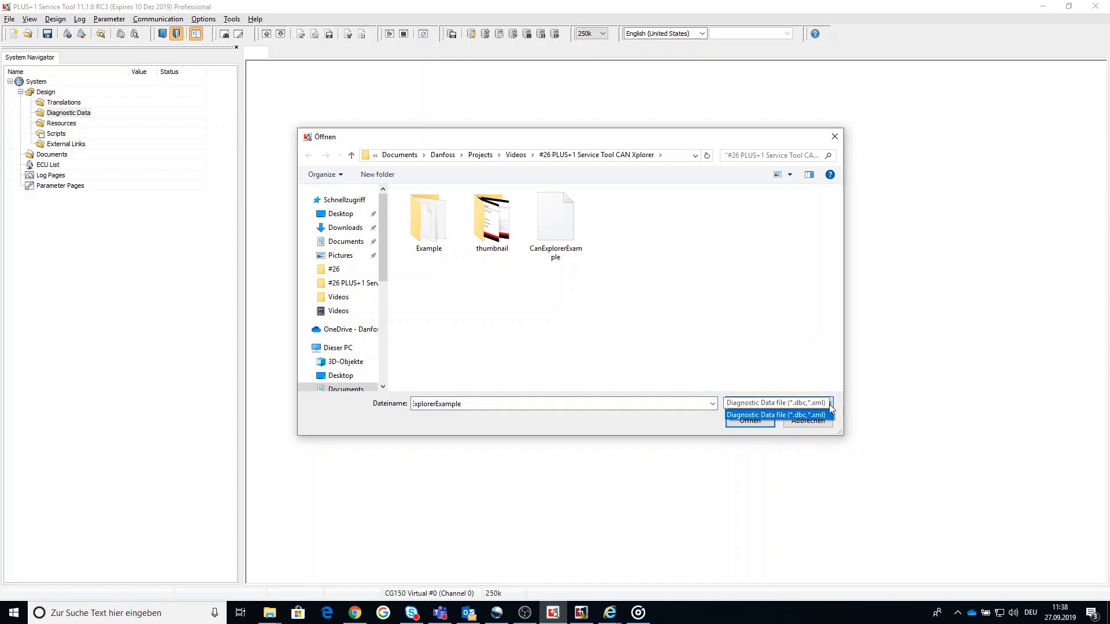
click(830, 407)
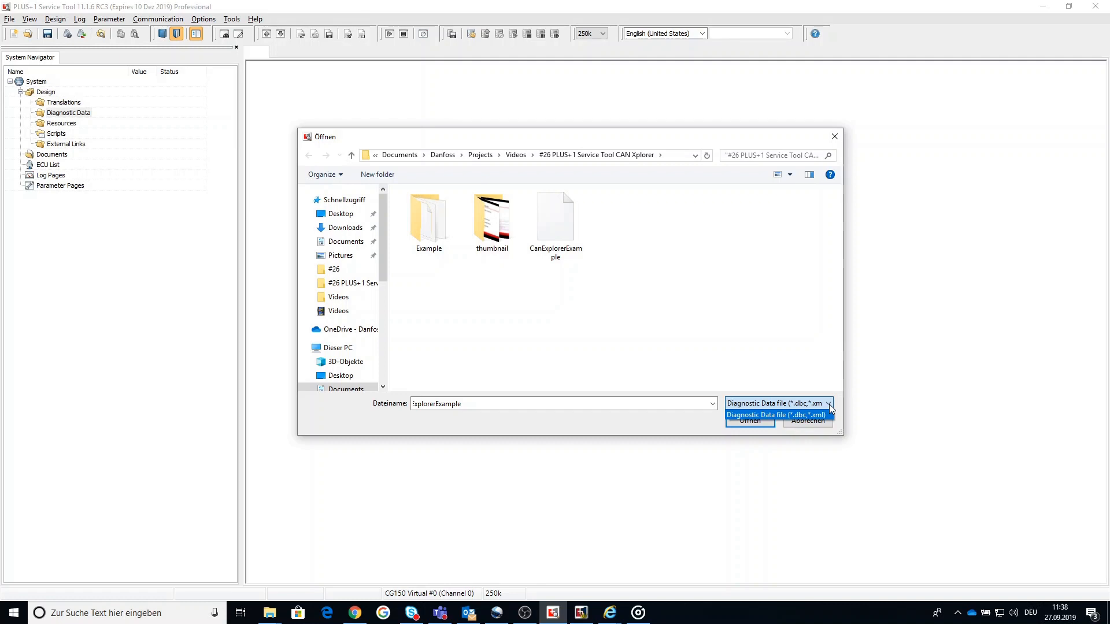
click(560, 237)
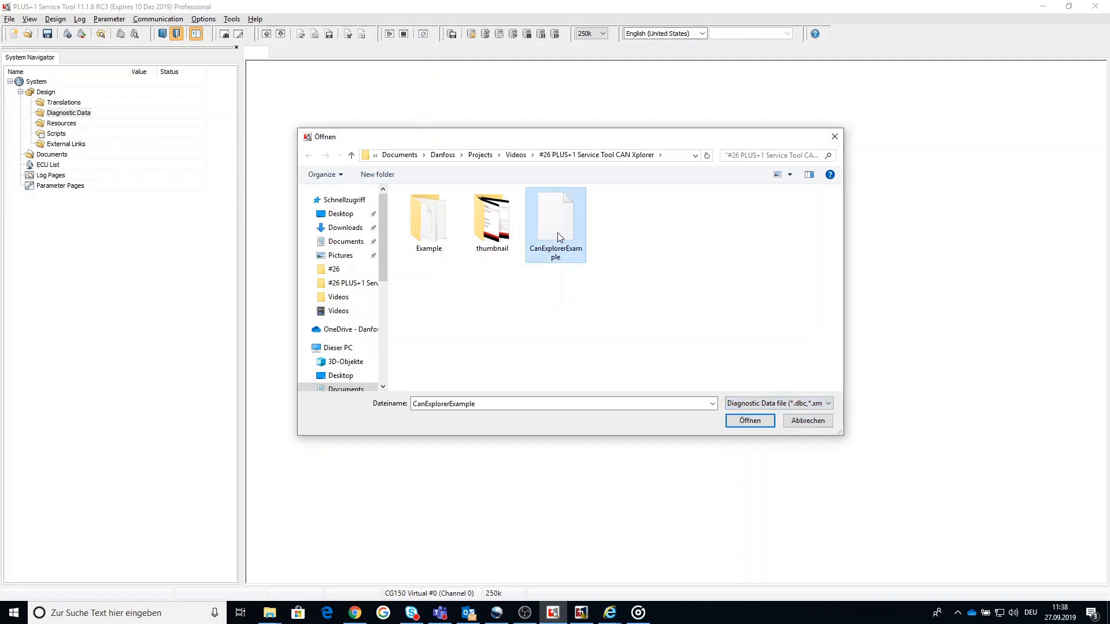
click(749, 420)
key(Return)
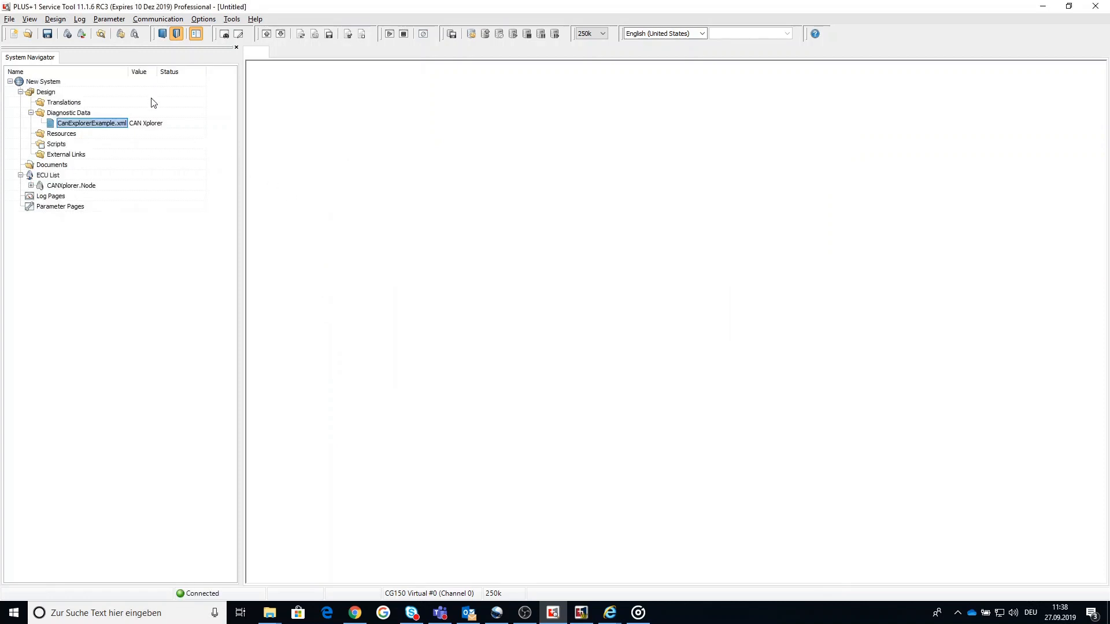
mouse_move(158, 70)
mouse_down()
mouse_move(170, 70)
mouse_move(137, 71)
mouse_up()
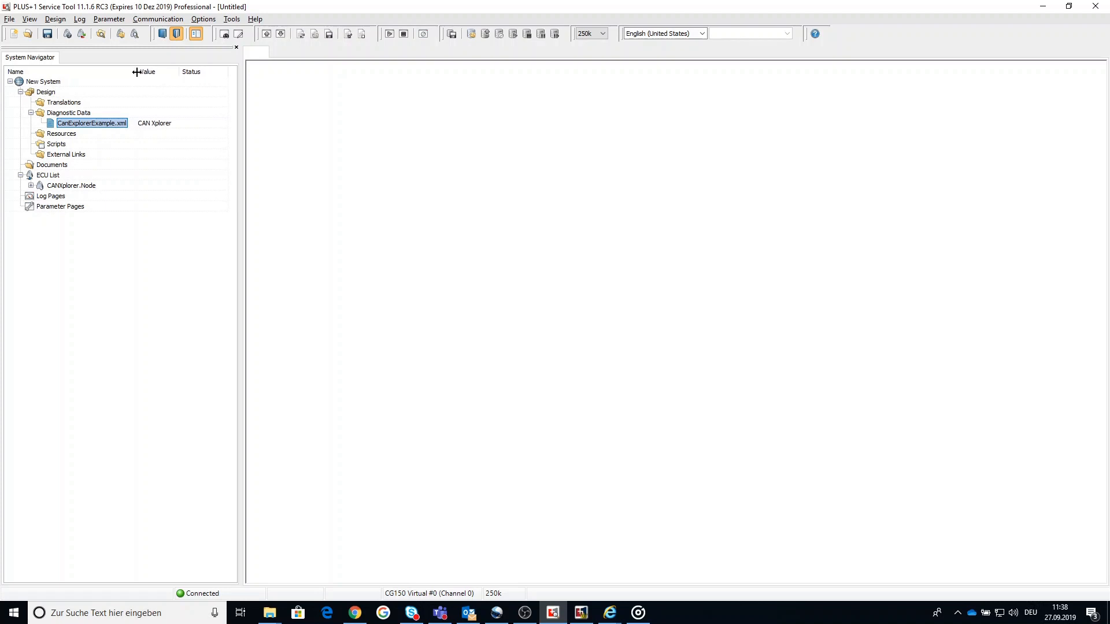
- View the whole content of the added CanExplorerExample.xml file in the browser, from the network definition to Message2, and minimize it
double_click(95, 123)
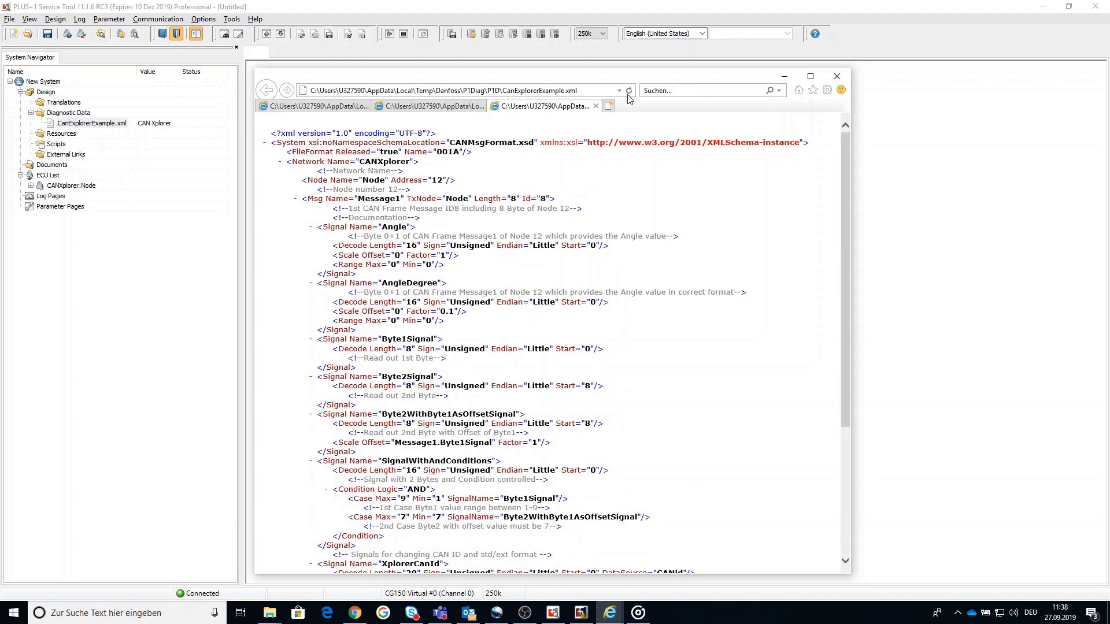
drag(635, 78, 646, 70)
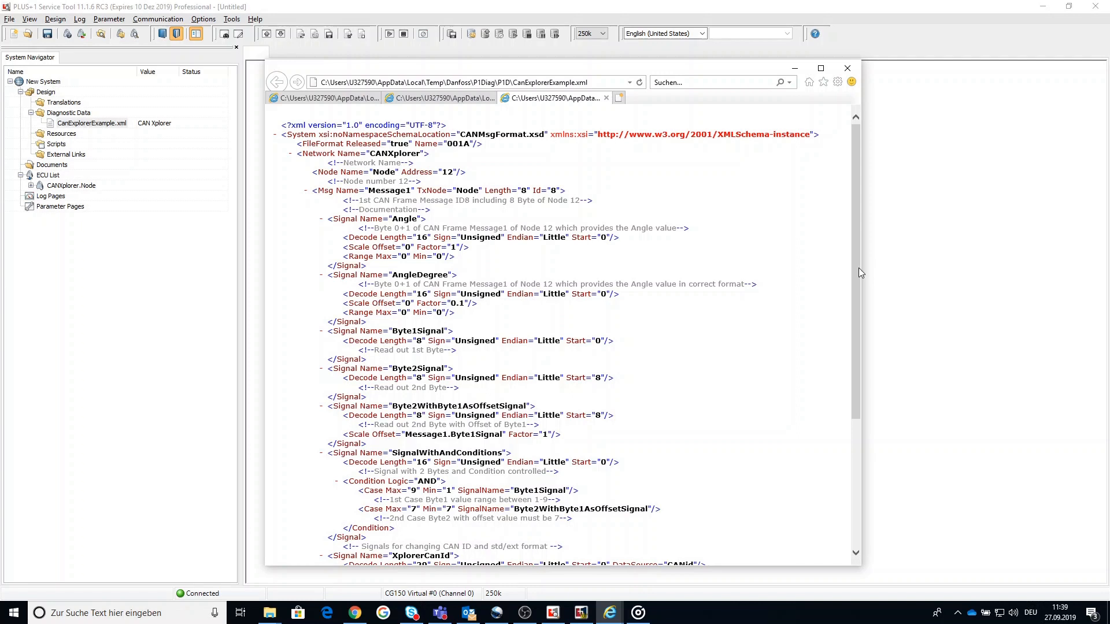
drag(858, 269, 865, 404)
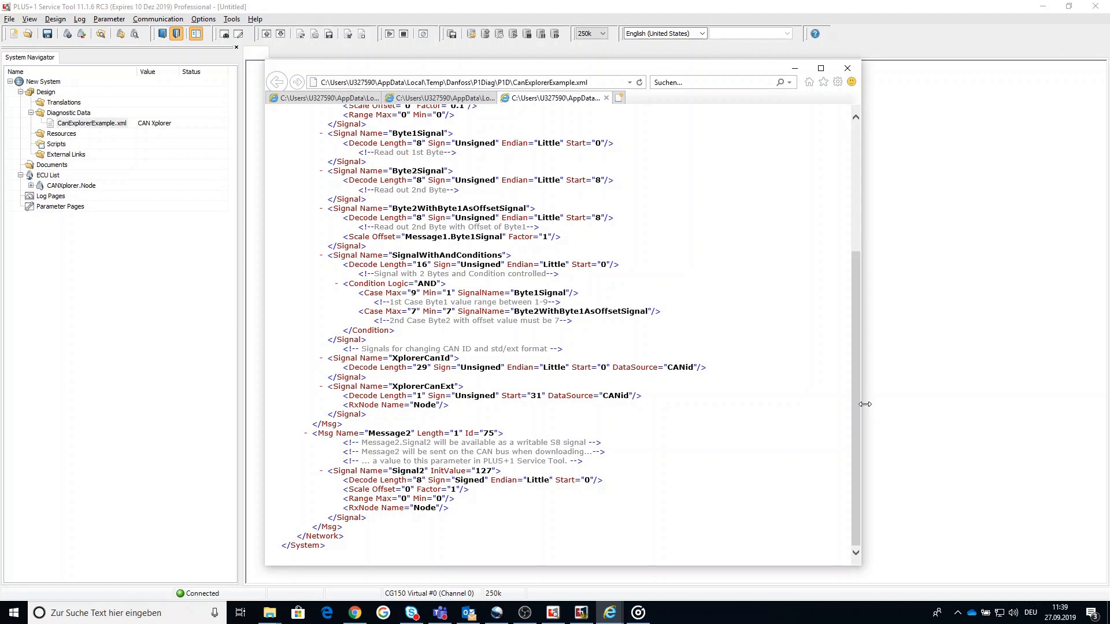
click(855, 126)
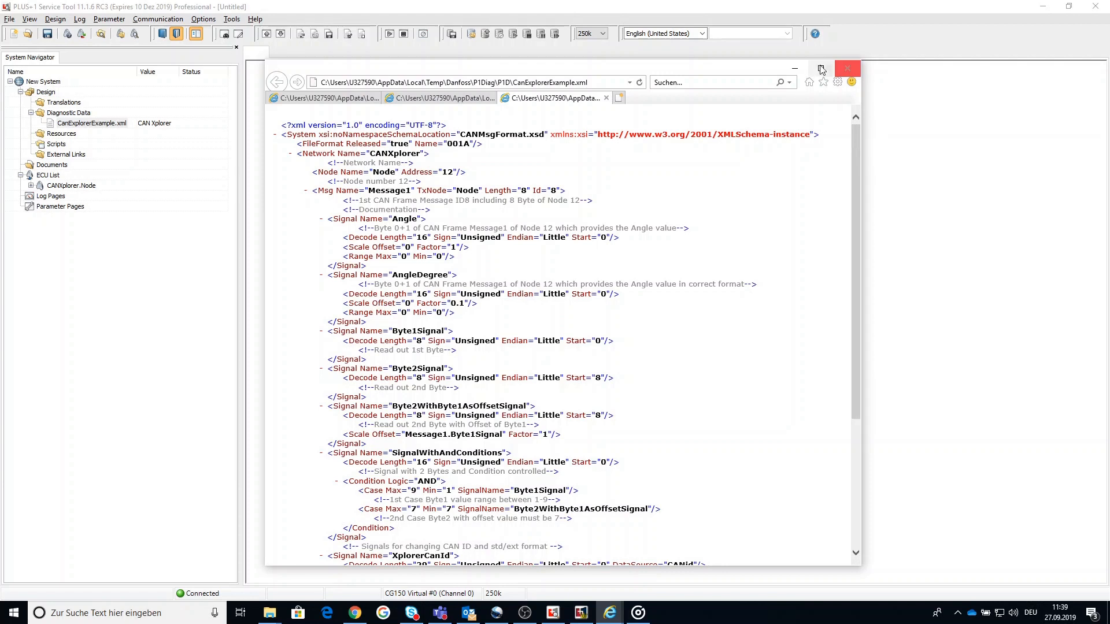
click(801, 70)
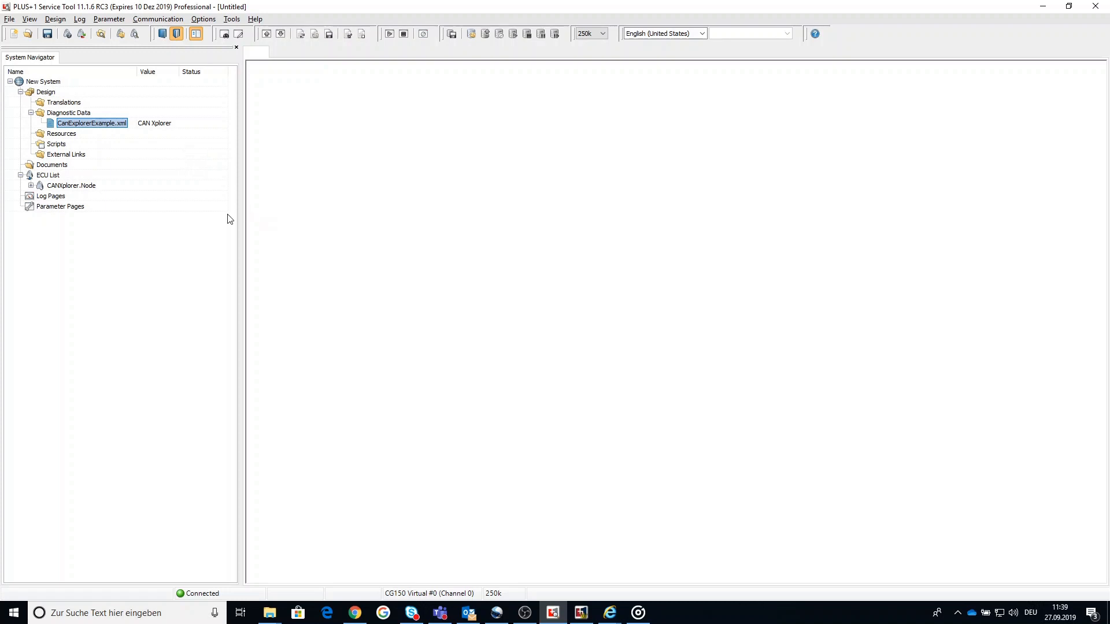
- Expand the CANXplorer.Node ECU and view CanExplorerExample from the #26 PLUS+1 Service Tool CAN Xplorer folder in Notepad++
click(31, 186)
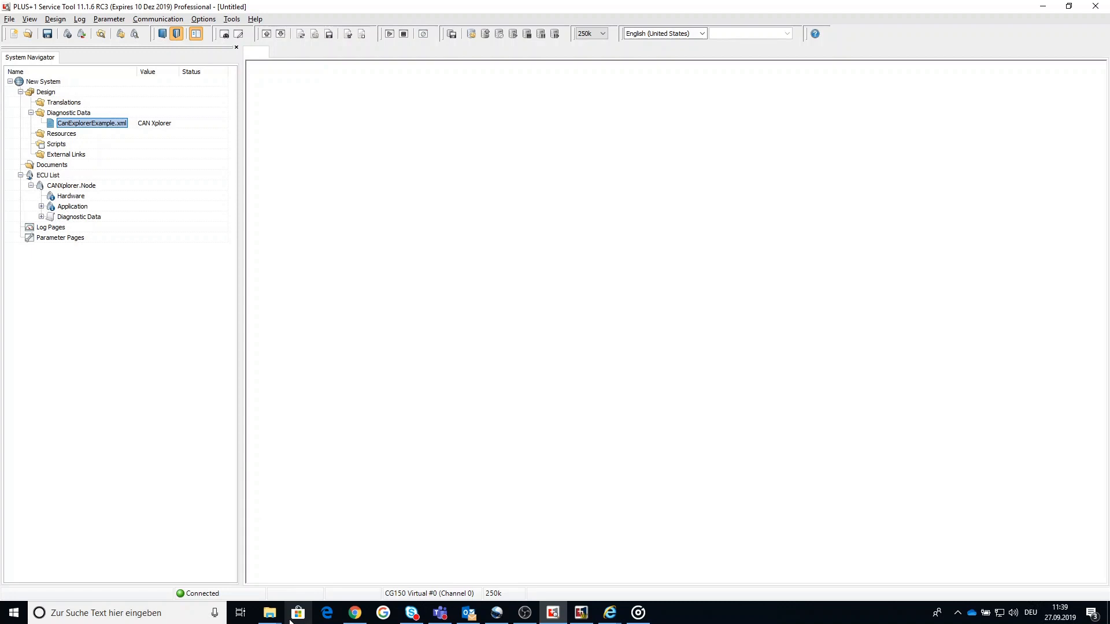
click(269, 612)
mouse_move(268, 589)
click(244, 560)
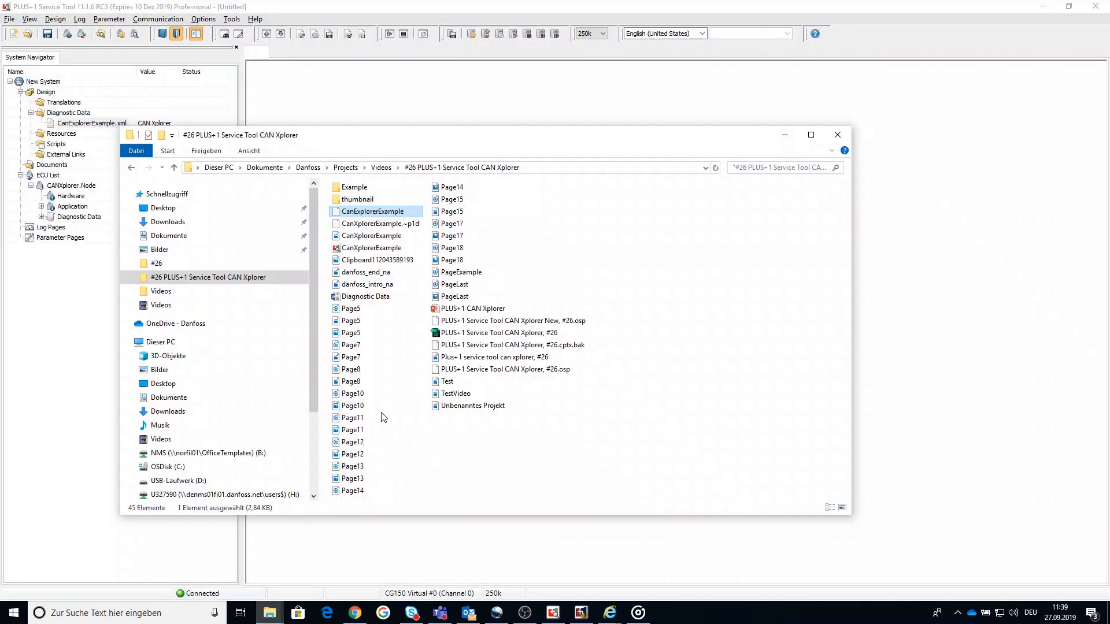
right_click(359, 211)
click(399, 284)
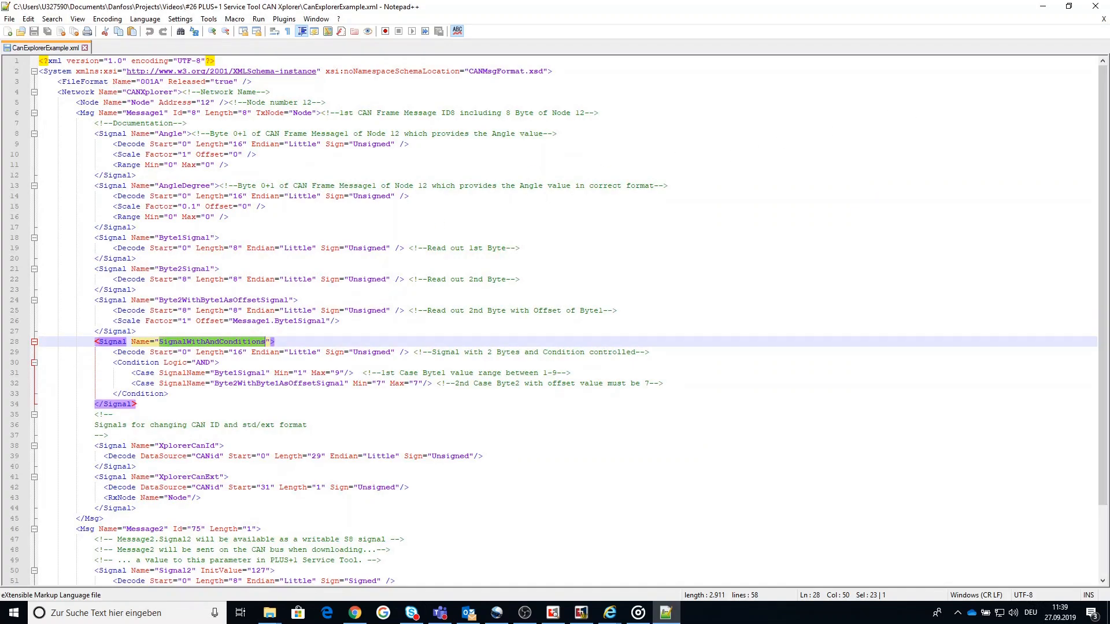
click(1043, 6)
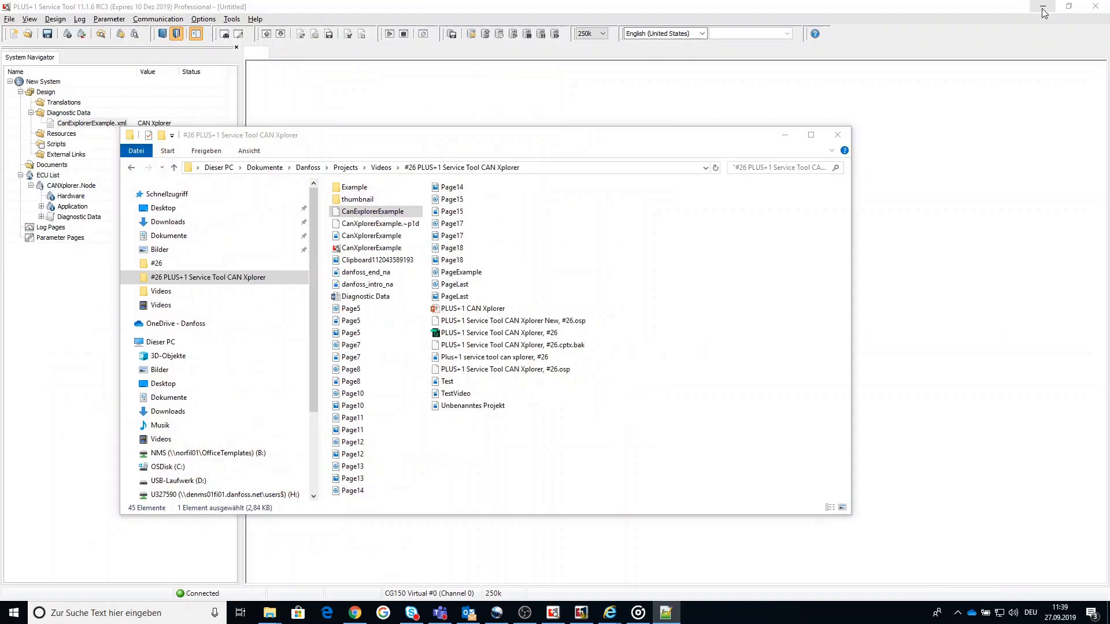
click(837, 135)
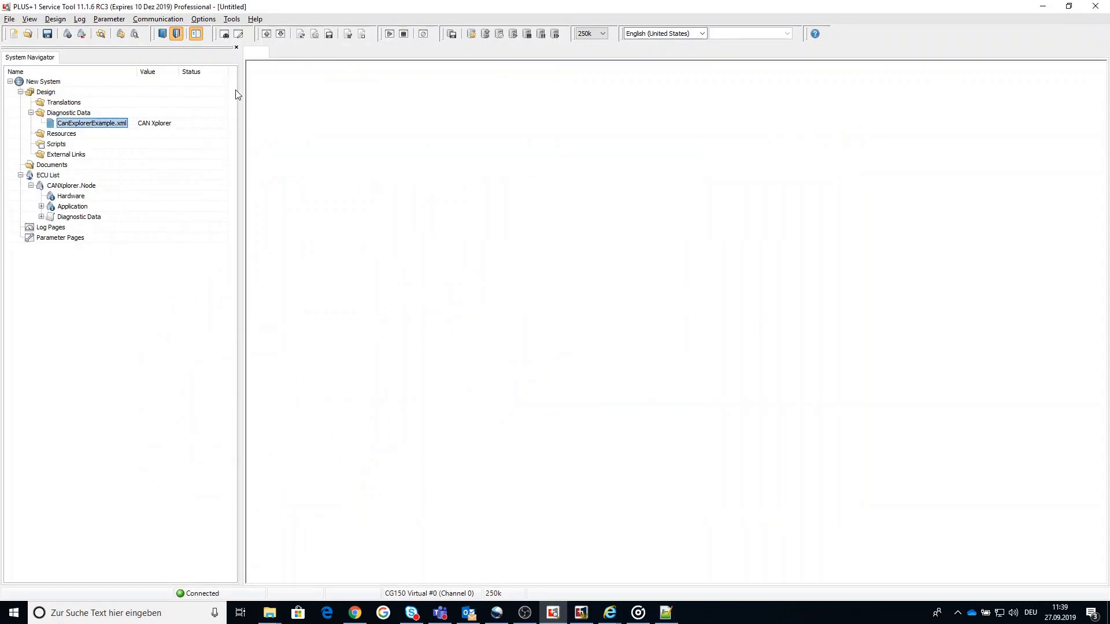
- Expand the Application and Diagnostic Data entries under CANXplorer.Node to examine its protocol, diagnostic ID and file
click(41, 207)
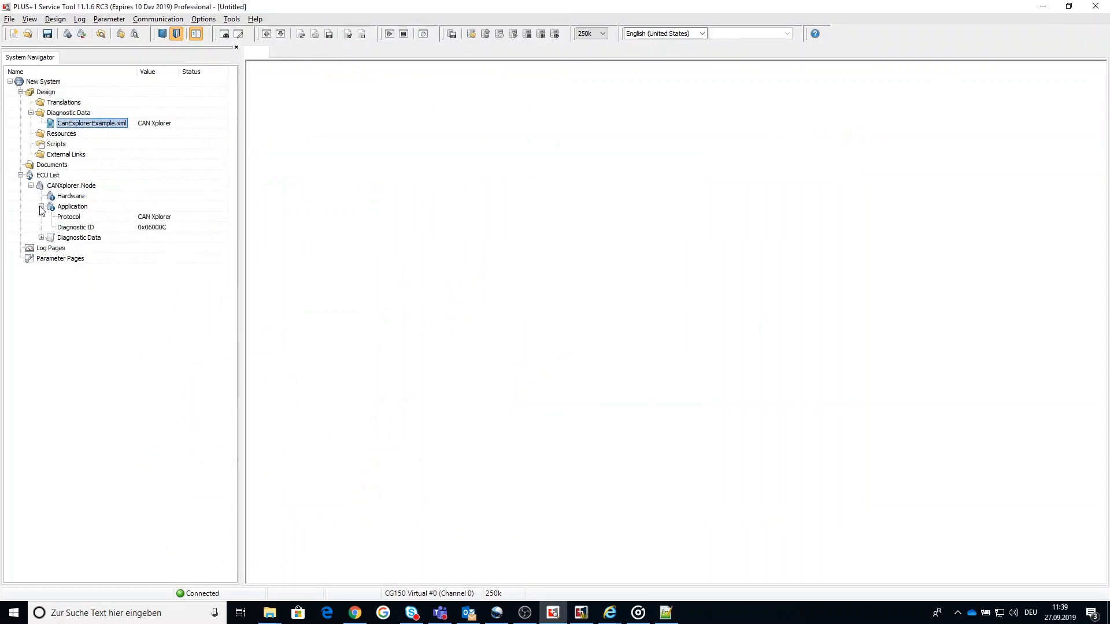
click(41, 237)
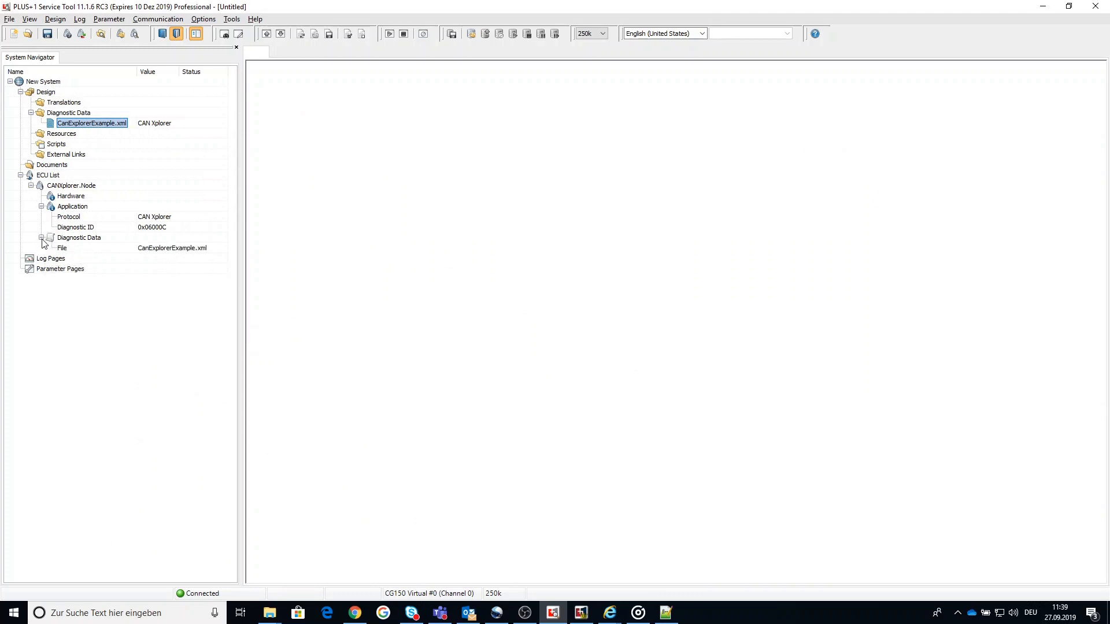
- Create an advanced parameter page named Test
right_click(64, 272)
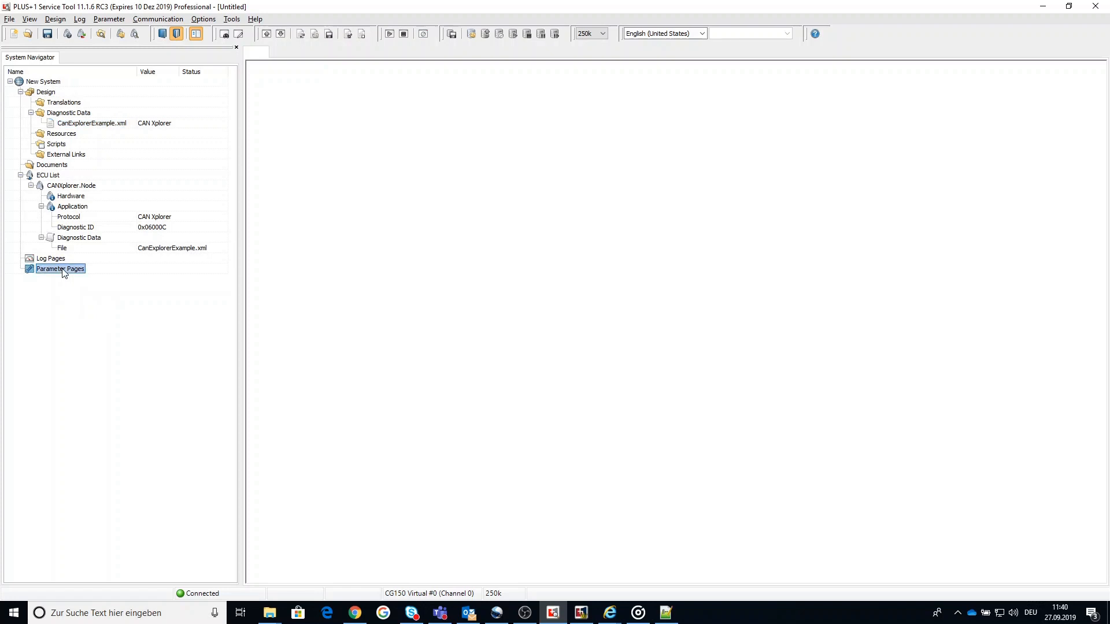
mouse_move(91, 281)
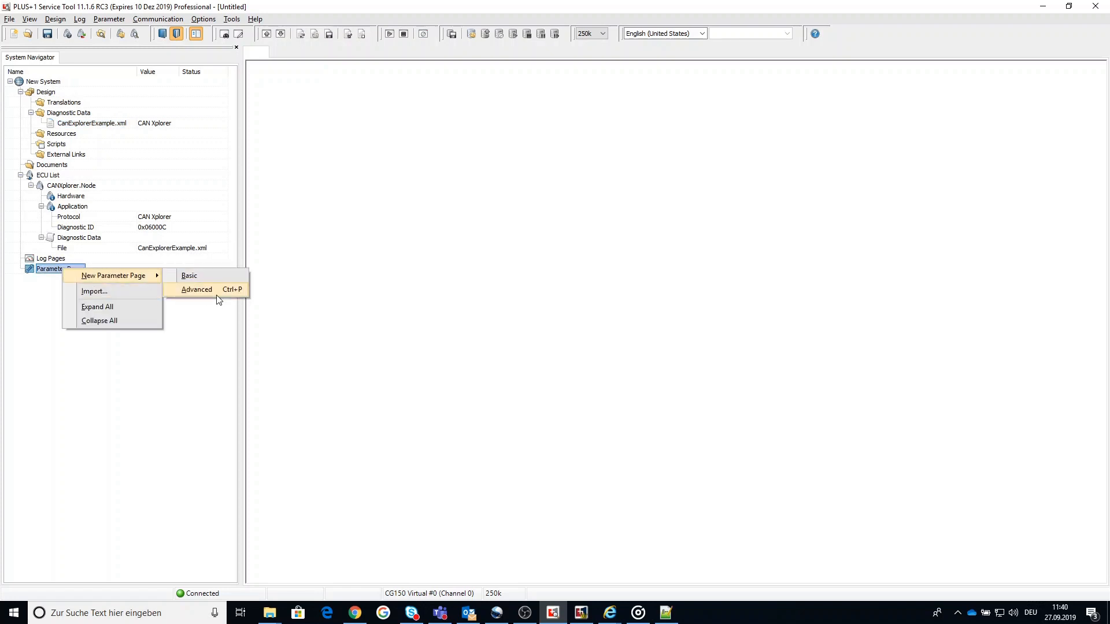
click(217, 292)
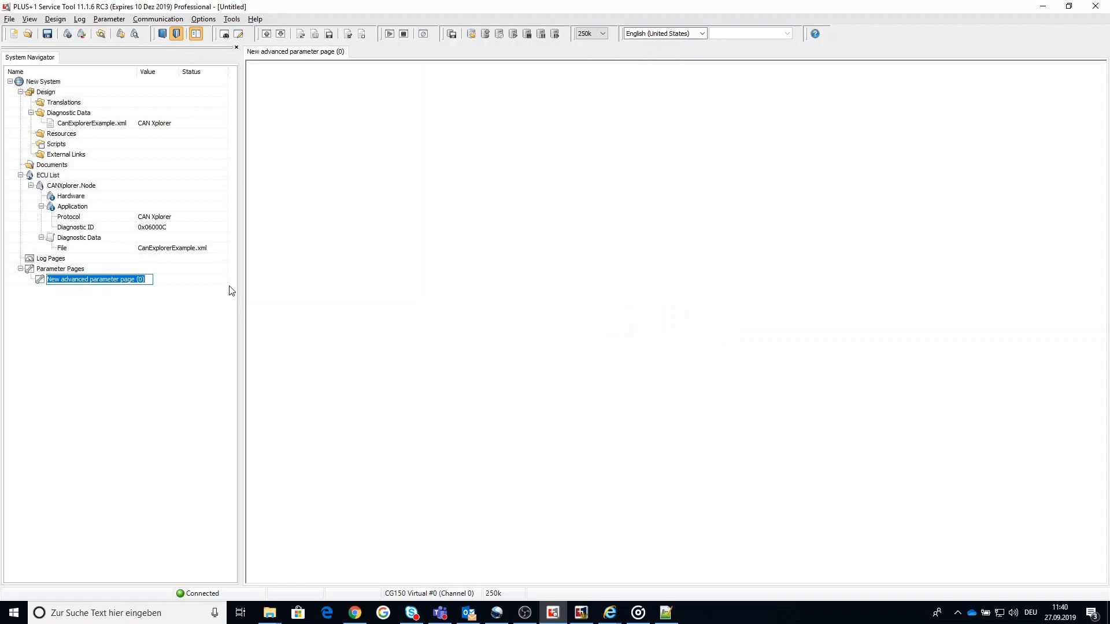
text(Test)
key(Return)
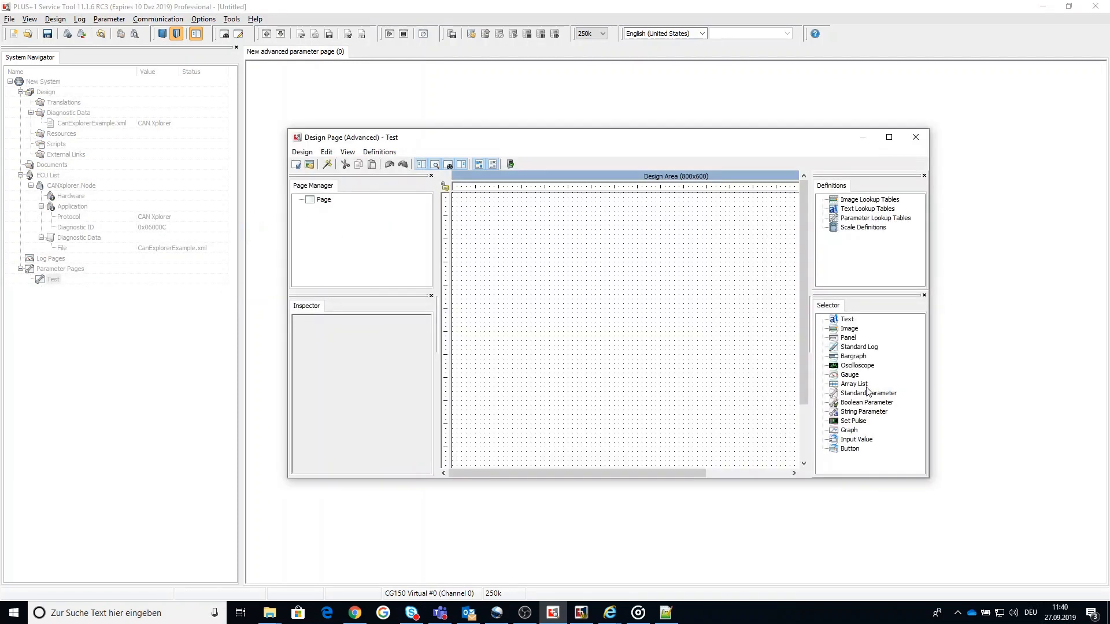
- Place a Standard Log component on the Test page and open its properties to view the selectable signals and ECUs
click(861, 348)
click(548, 264)
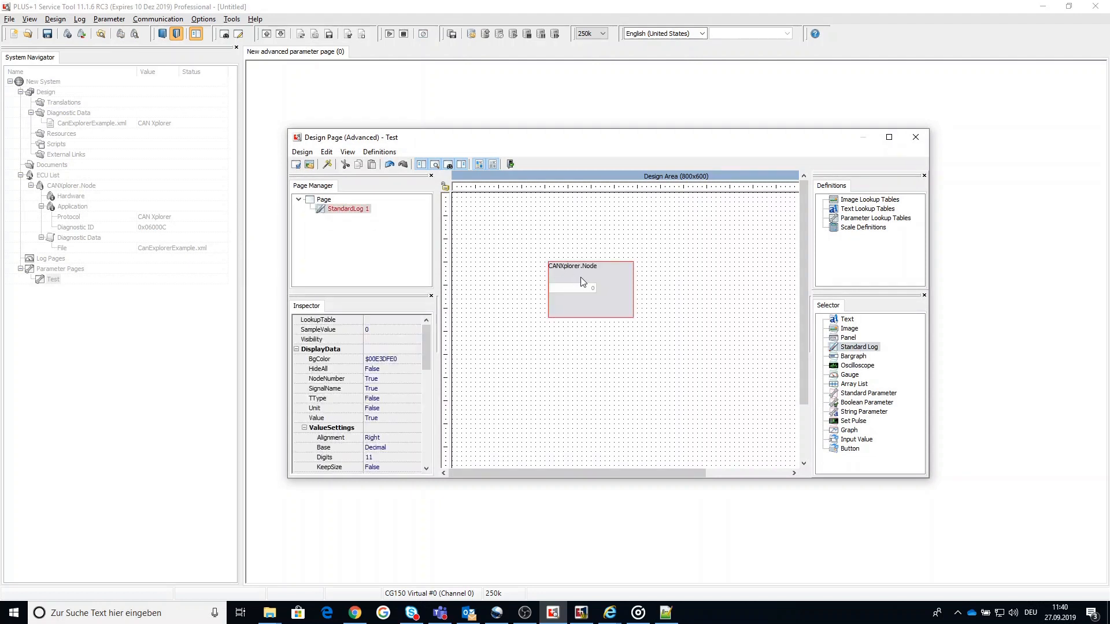
double_click(582, 282)
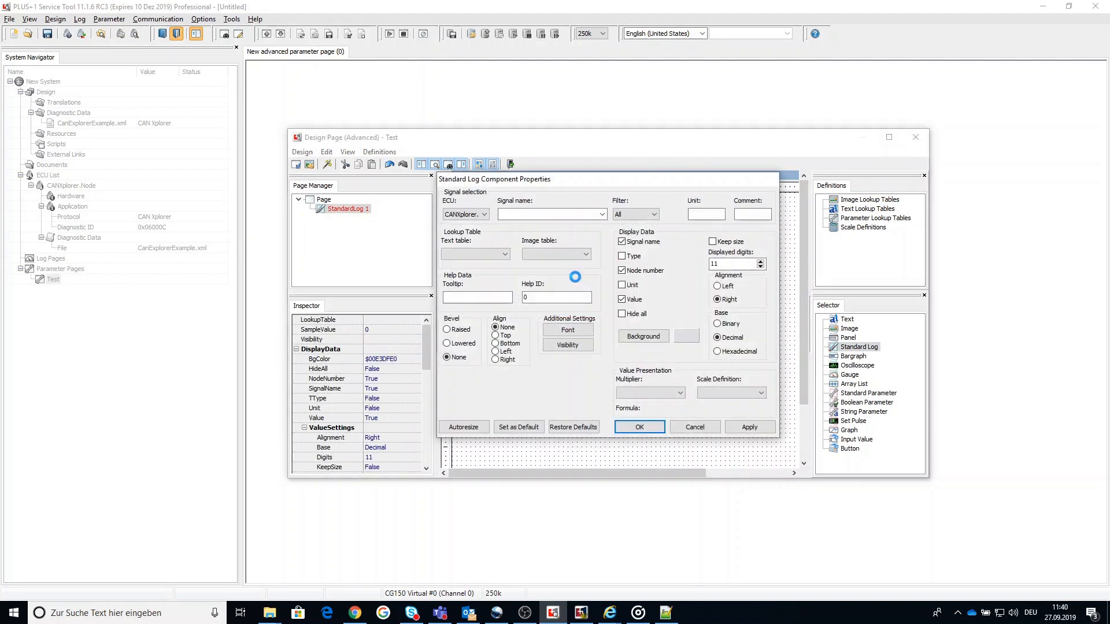
click(601, 215)
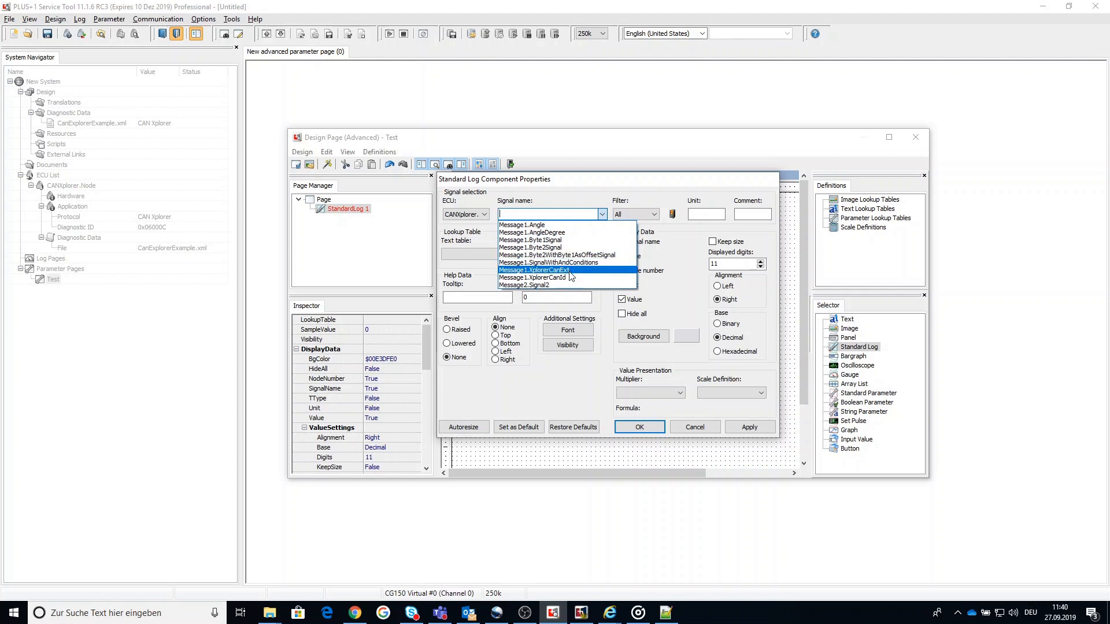
click(484, 215)
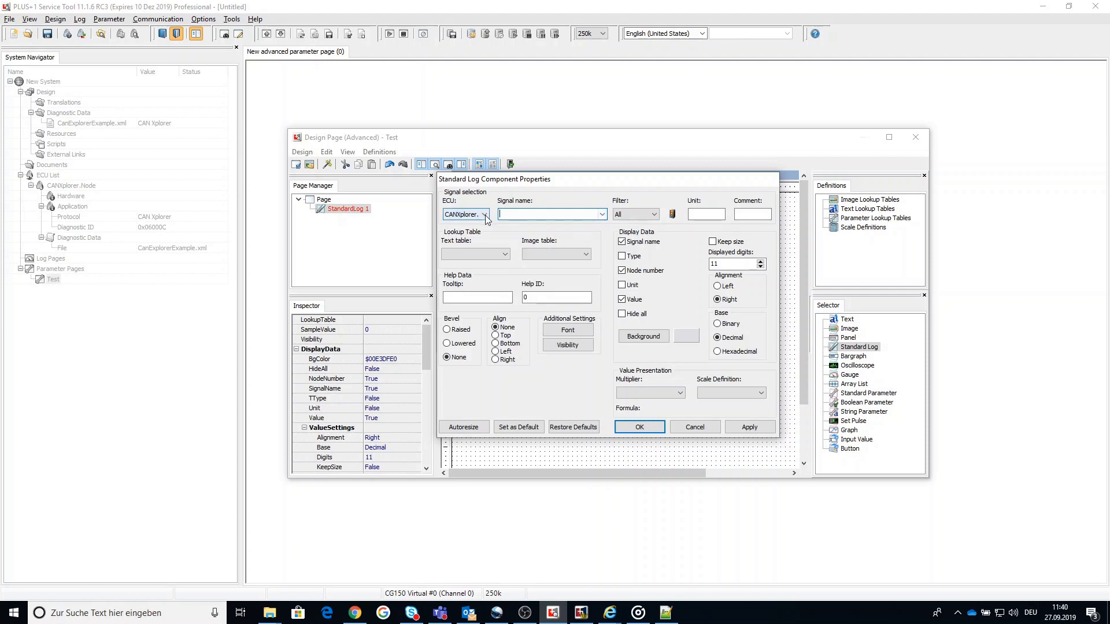
click(484, 215)
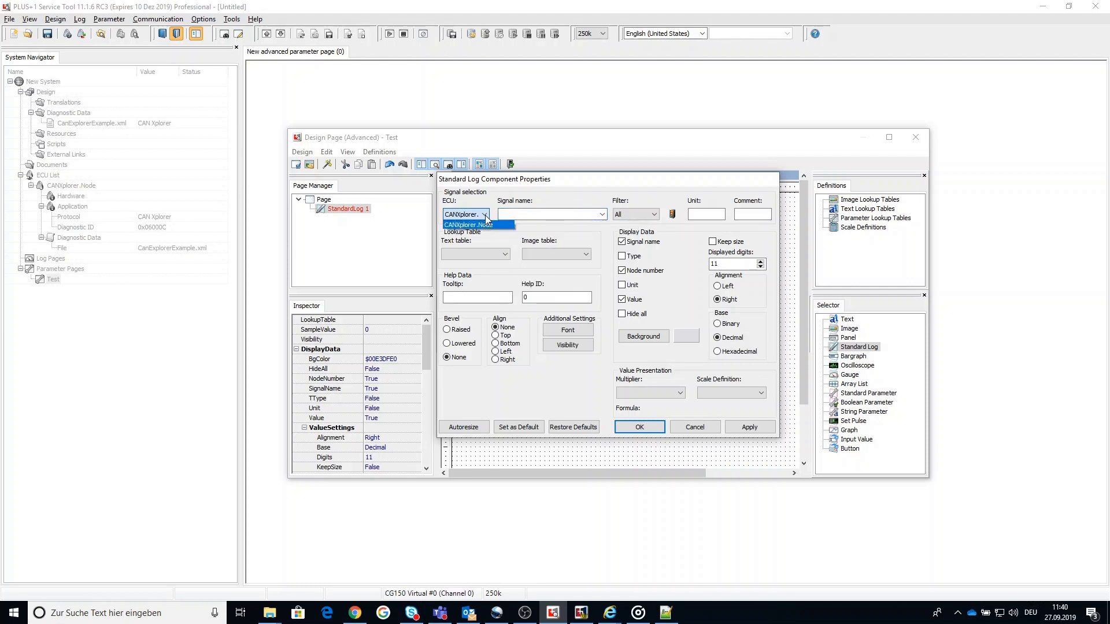
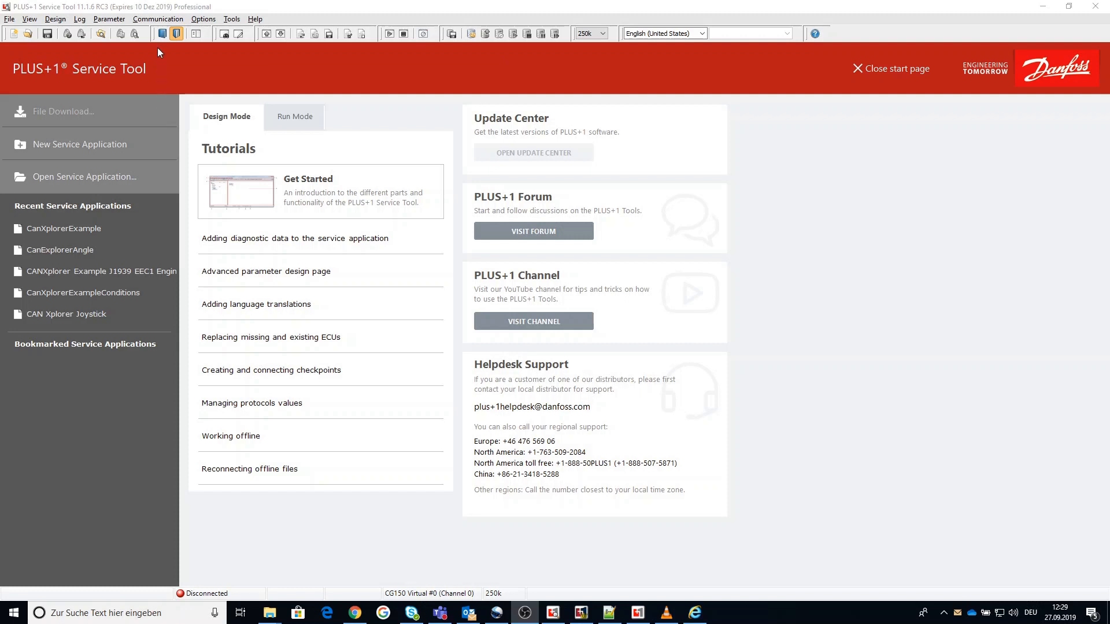
- Check the CG150 gateway channel and the CAN Xplorer entry among the managed protocols, leaving the settings as they are
key(alt+c)
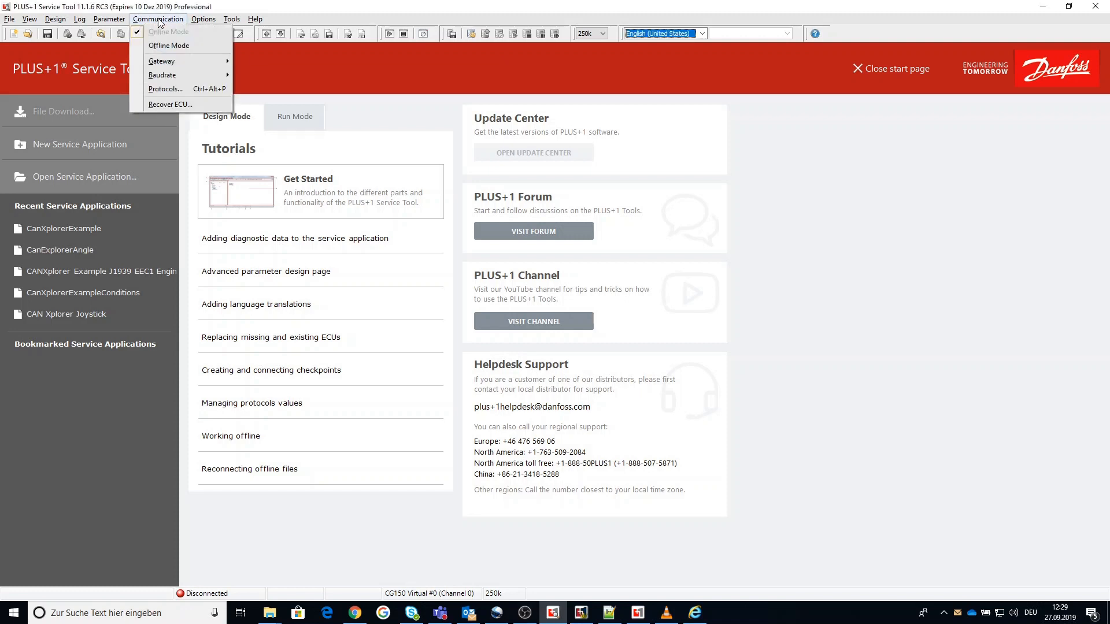
mouse_move(162, 64)
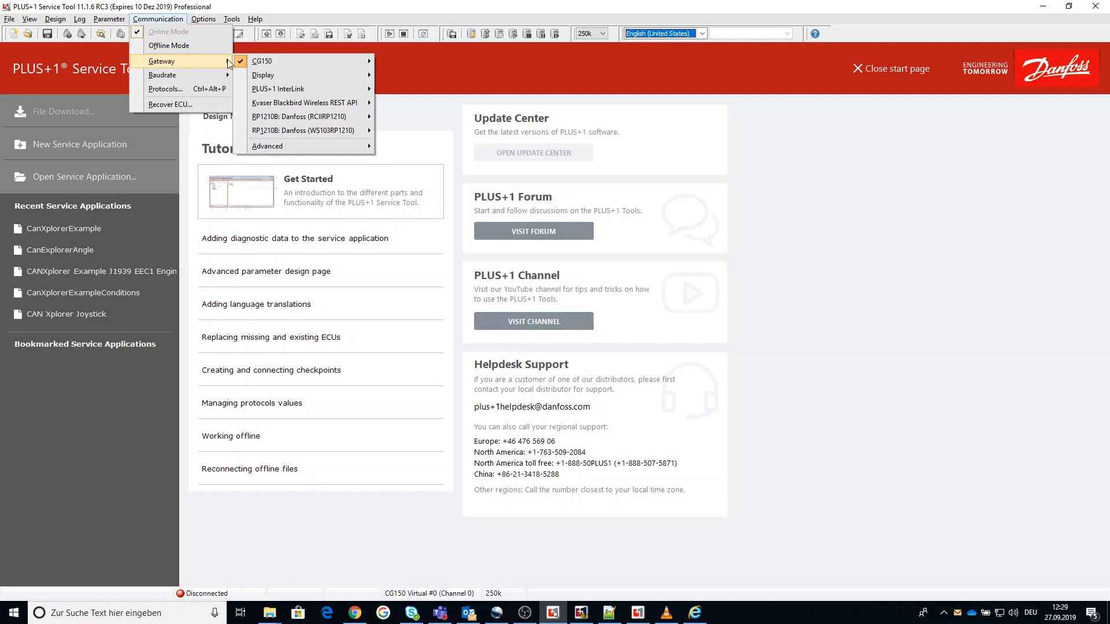
mouse_move(266, 64)
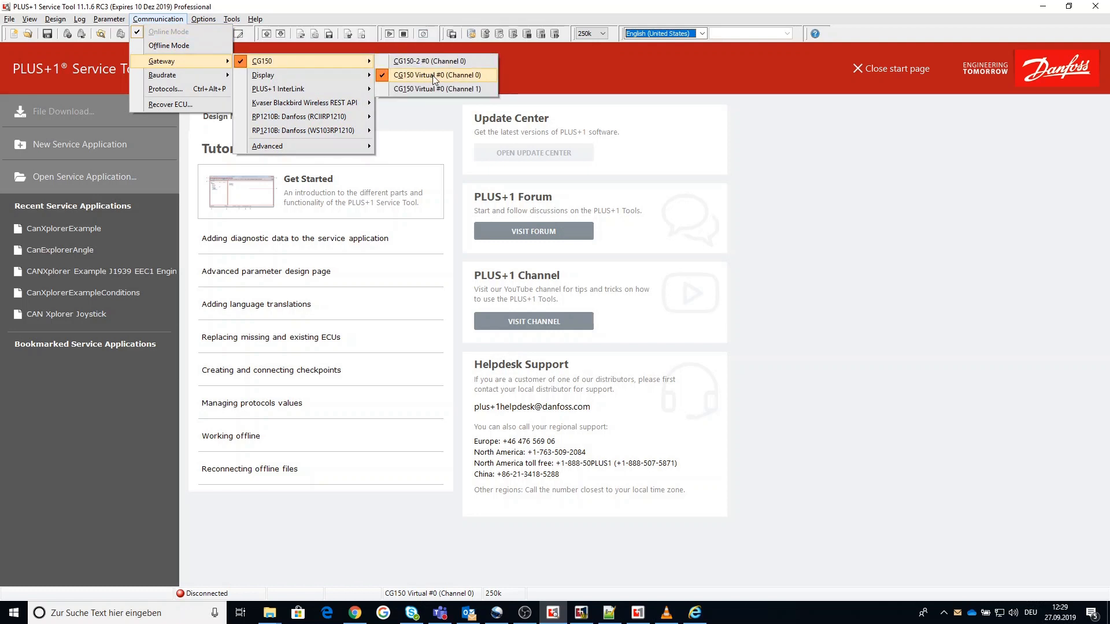
click(177, 89)
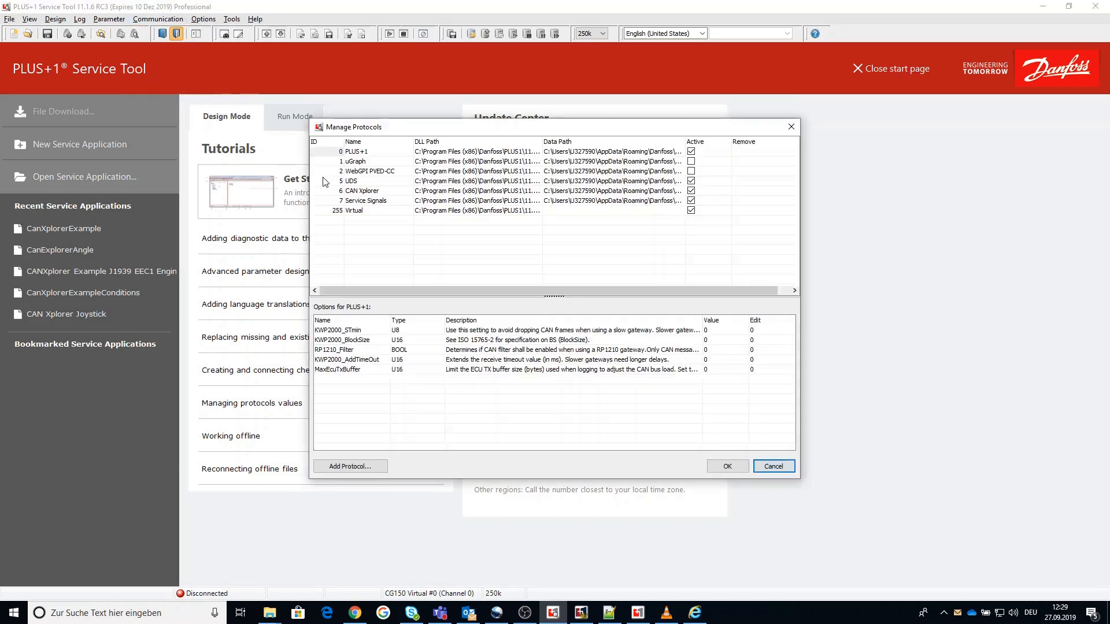
click(351, 193)
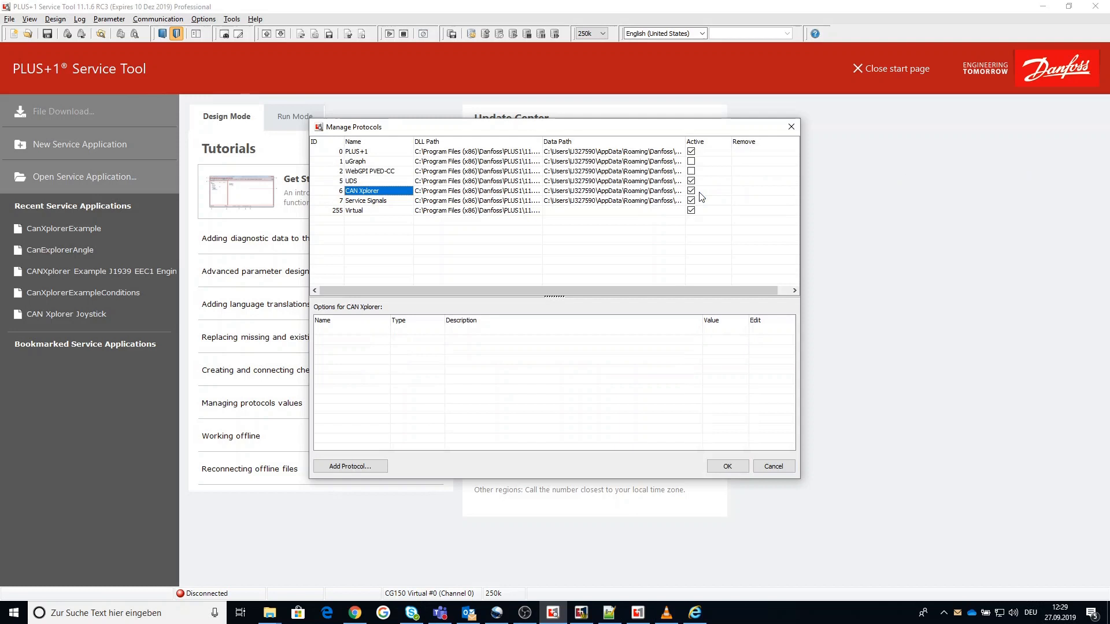
click(773, 466)
- Switch to CanExplorerExample.xml in Notepad++ and examine the Network, Node and Message1 definitions
click(616, 604)
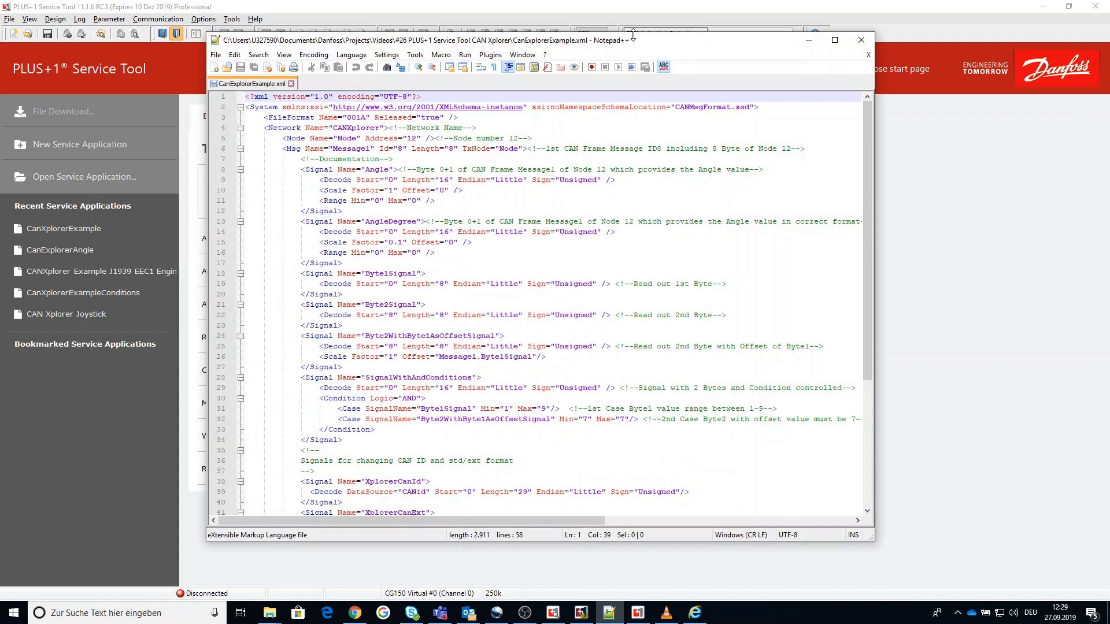
drag(659, 42, 636, 47)
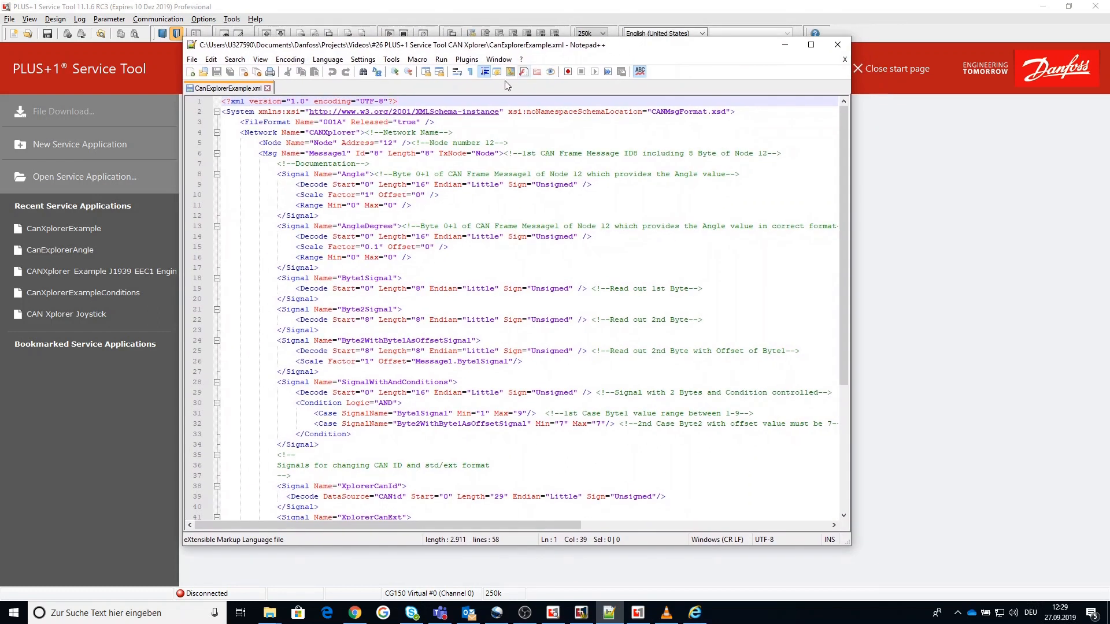
double_click(267, 132)
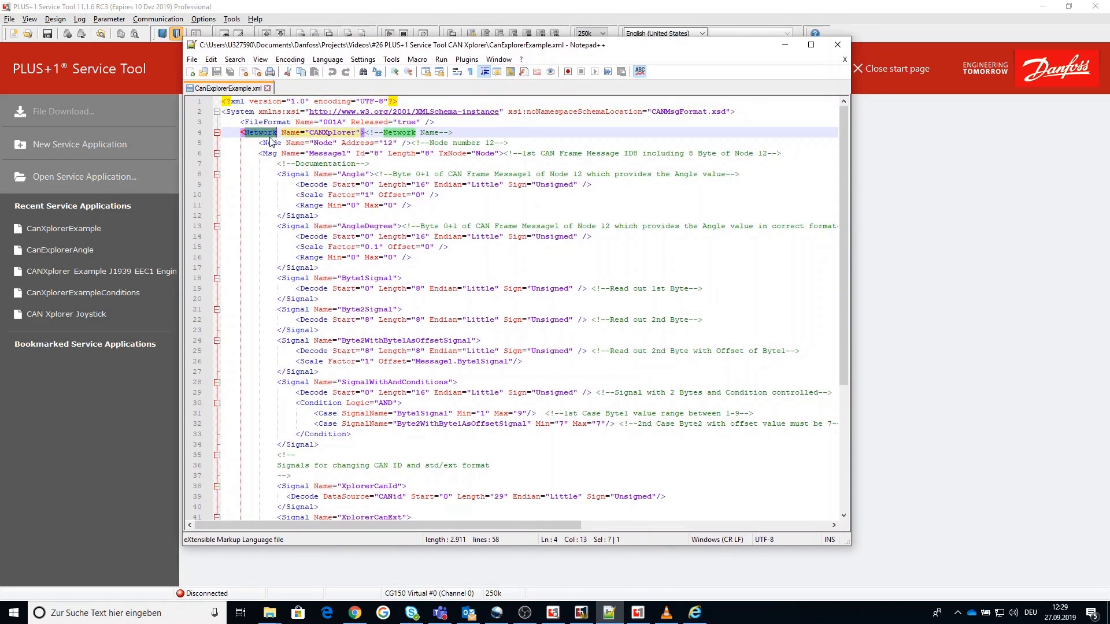
double_click(271, 143)
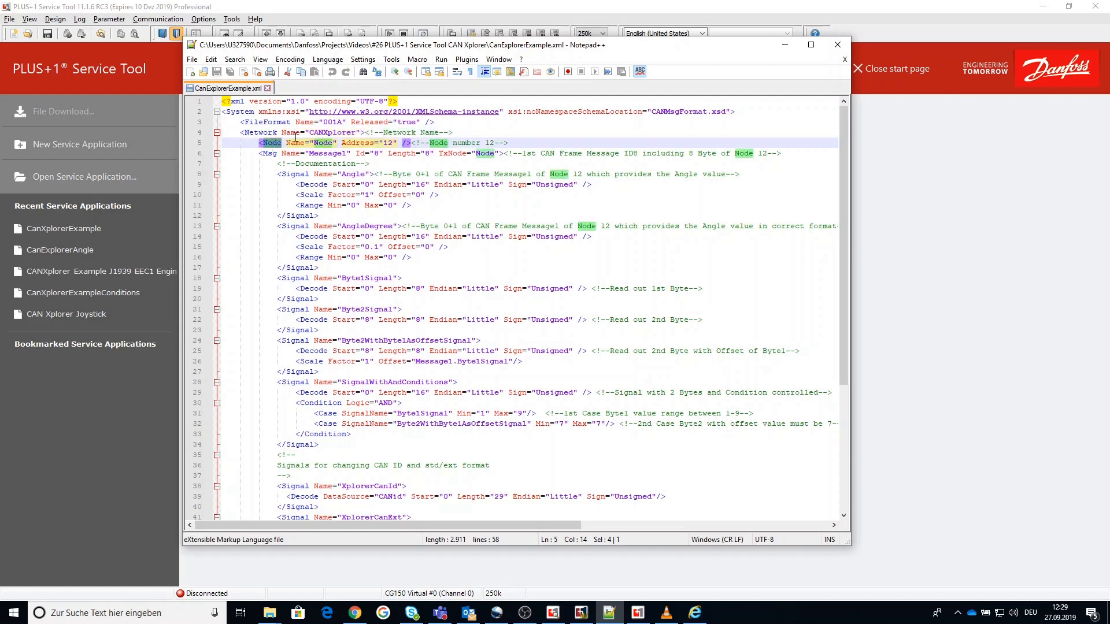
click(327, 155)
drag(309, 155, 348, 152)
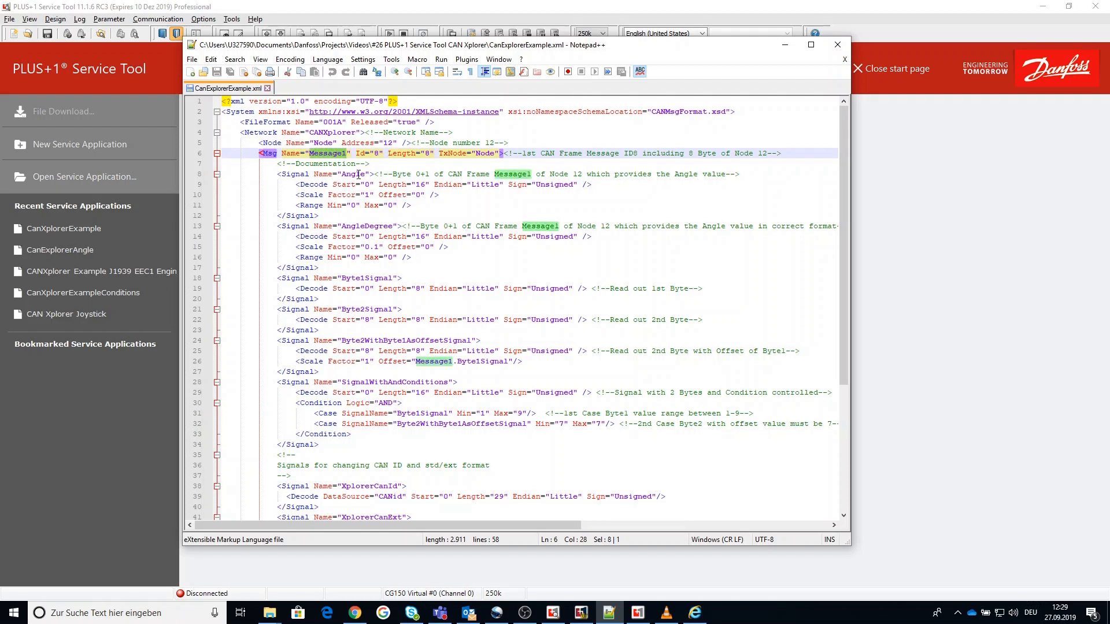
- Examine the Message1 signals from Angle, AngleDegree and the byte signals through SignalWithAndConditions
click(358, 174)
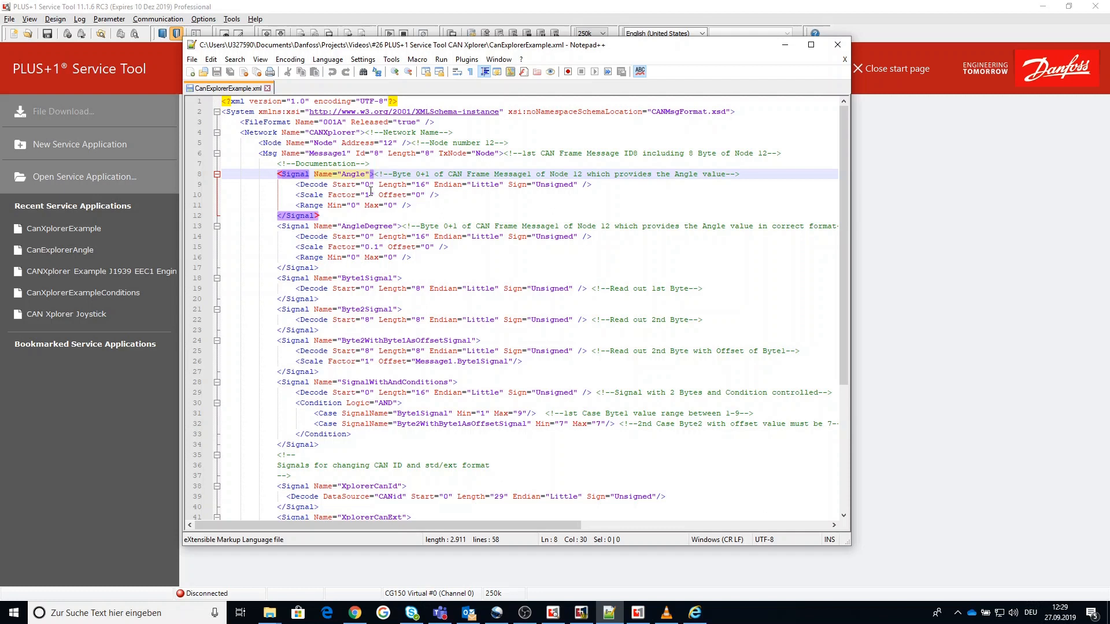
click(375, 227)
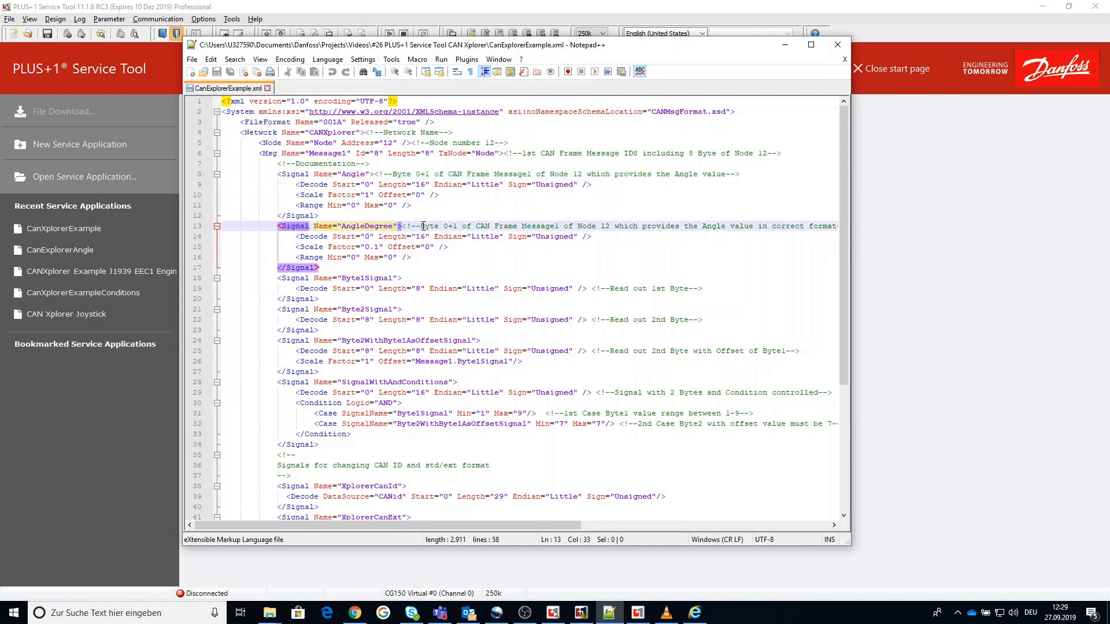
scroll(423, 226, down, 2)
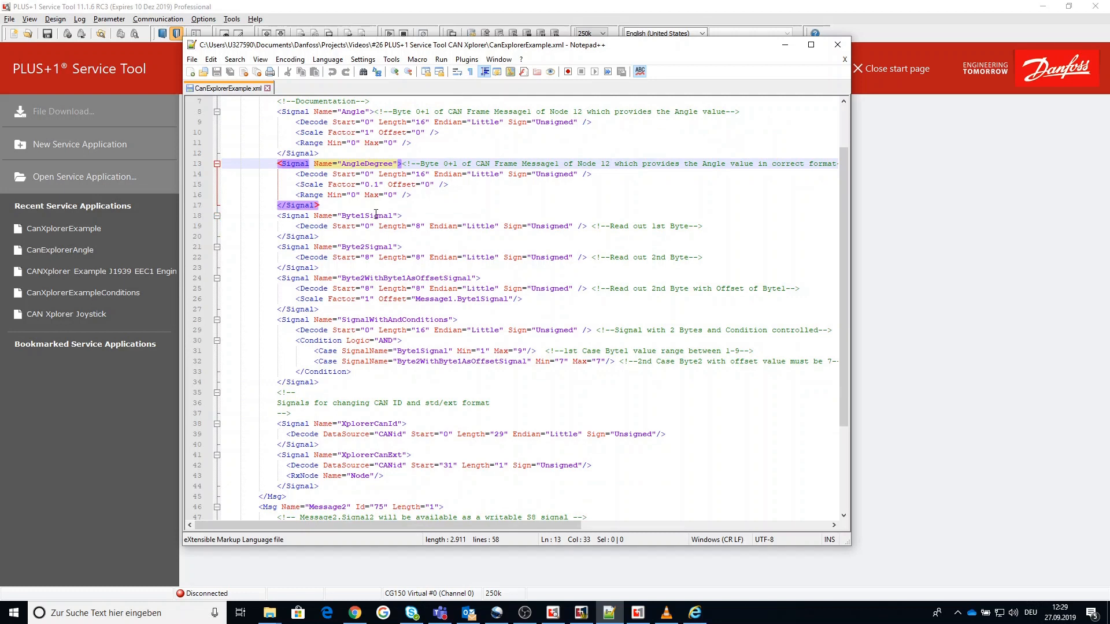
click(376, 216)
click(372, 247)
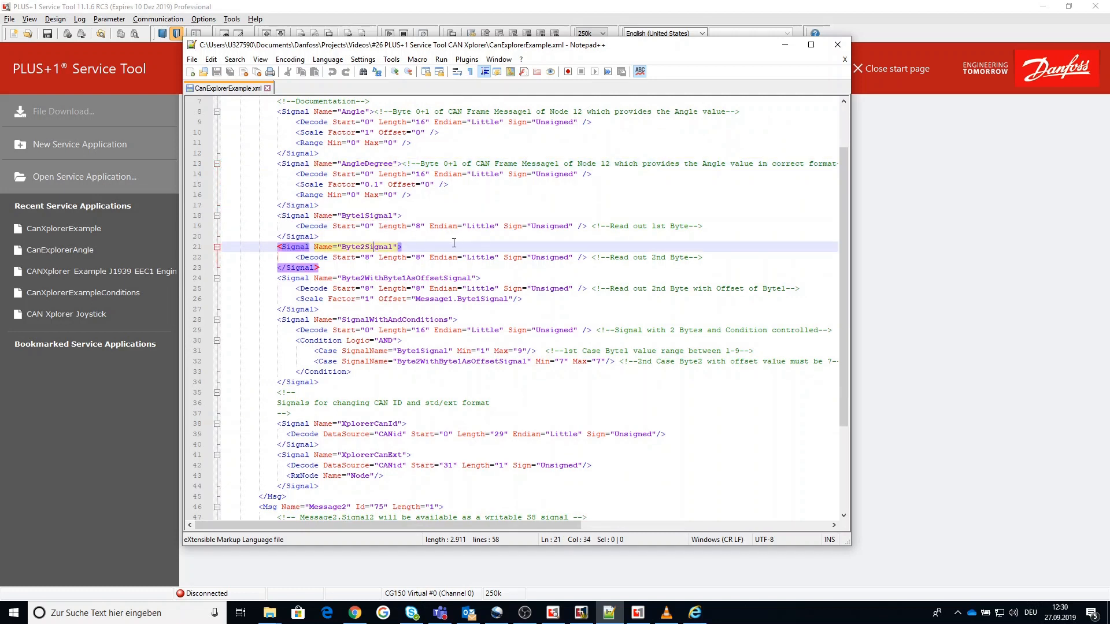
scroll(452, 243, down, 2)
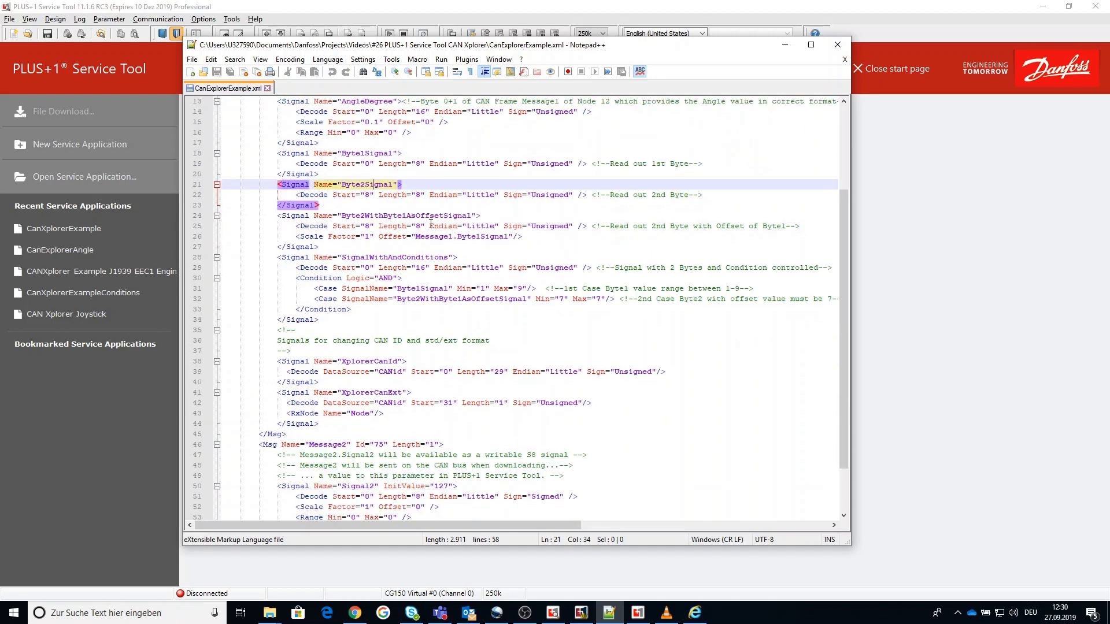
click(422, 215)
click(416, 257)
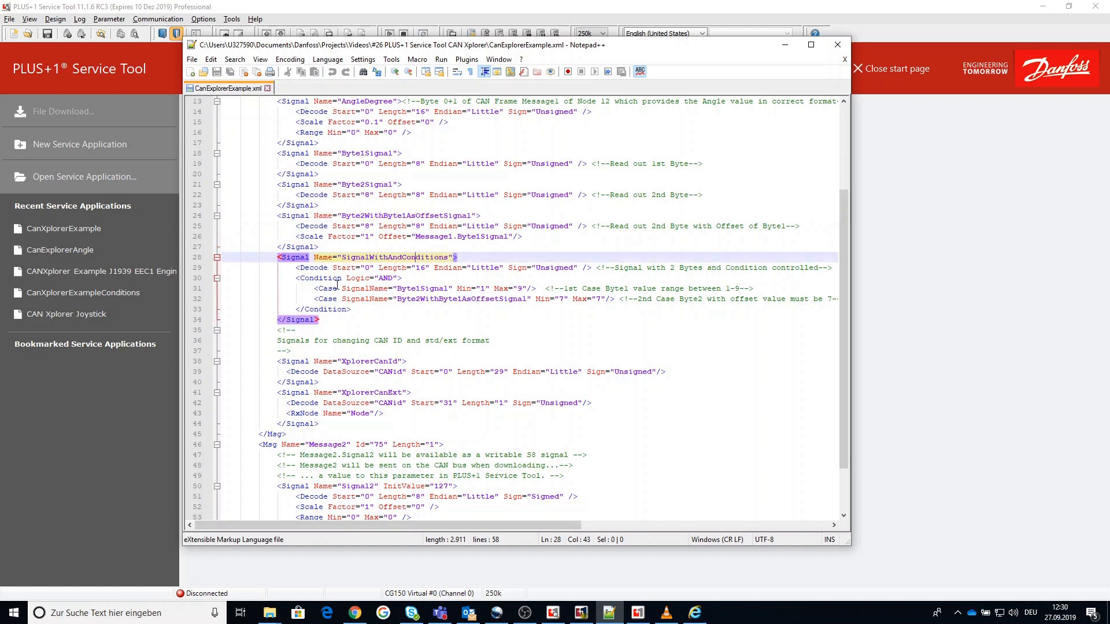
- Examine the XplorerCanId and XplorerCanExt signals and the Message2 definition, and minimize Notepad++
scroll(422, 285, down, 2)
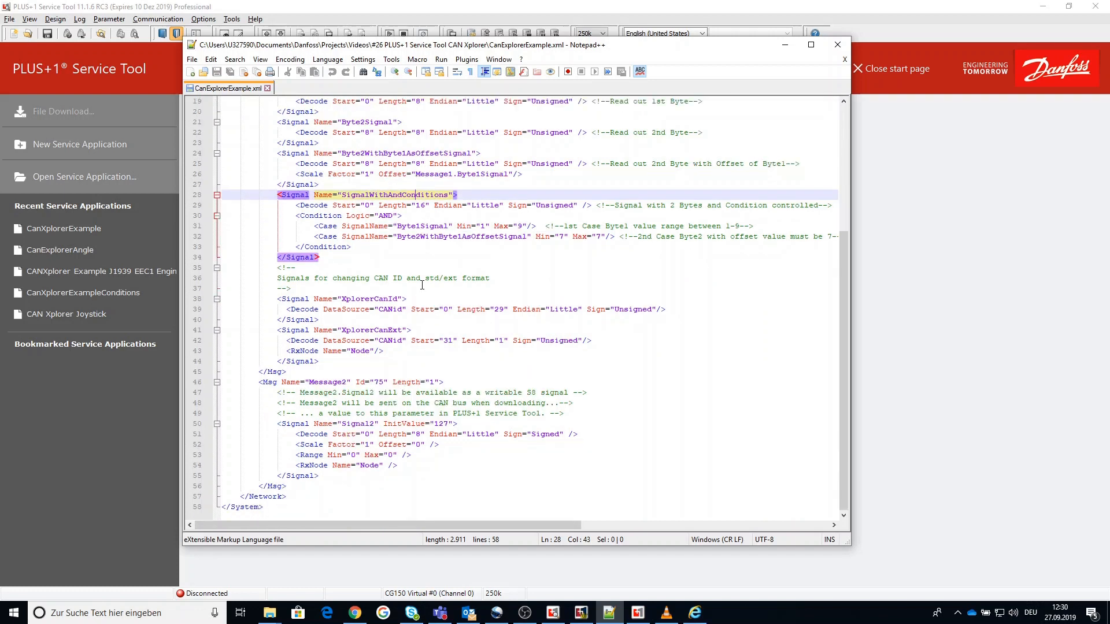
click(383, 297)
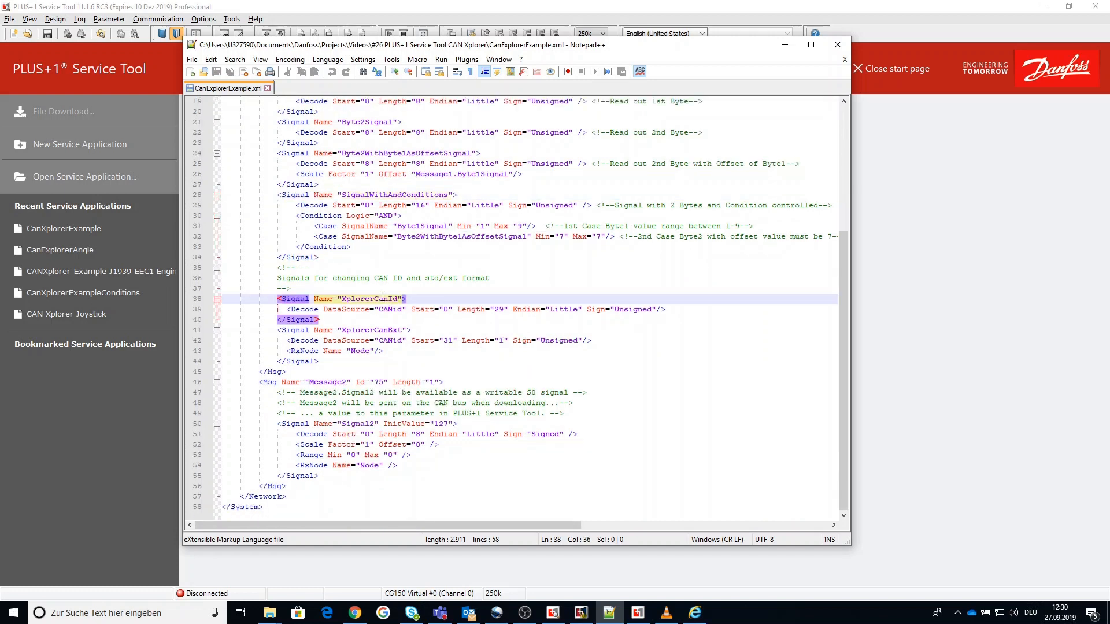
click(387, 330)
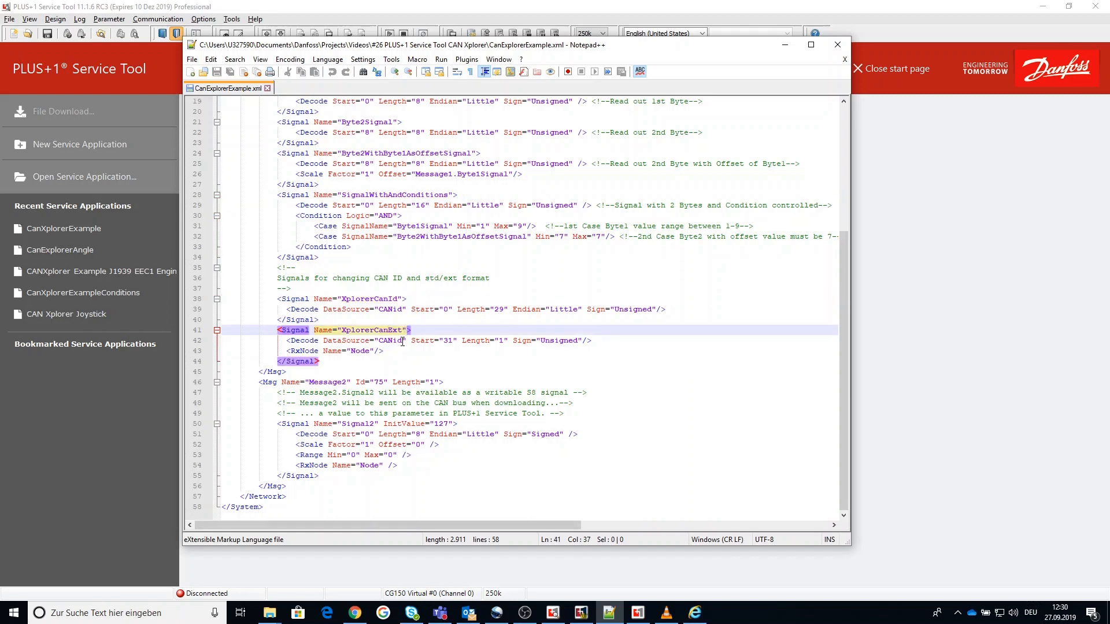
click(337, 382)
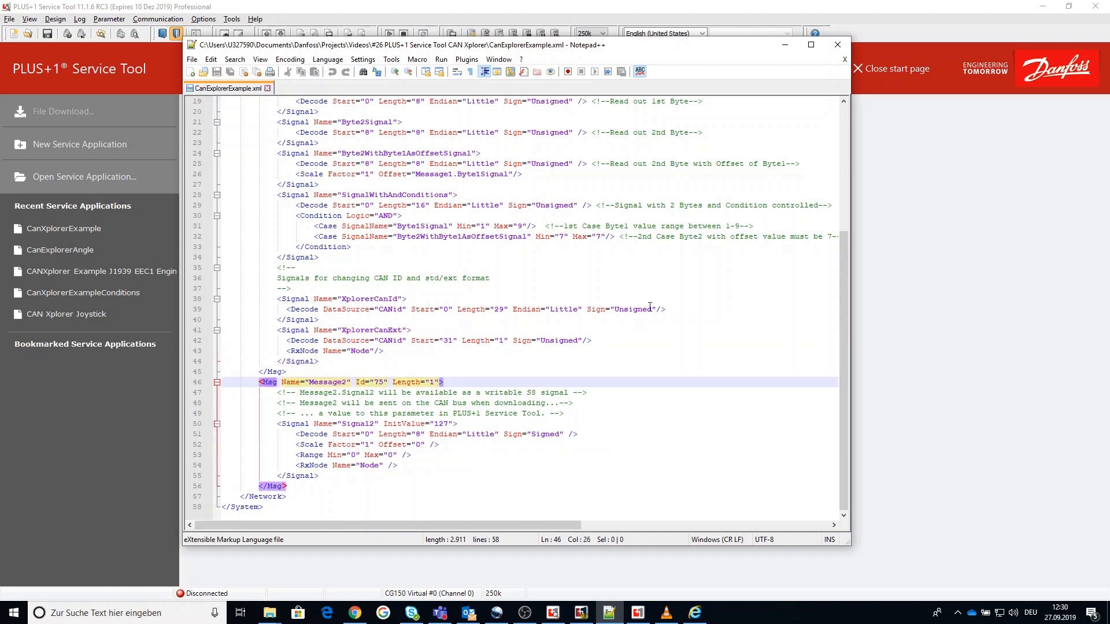
click(784, 44)
- Create a new service application and add CanExplorerExample.xml as diagnostic data using the CAN Xplorer protocol
click(68, 147)
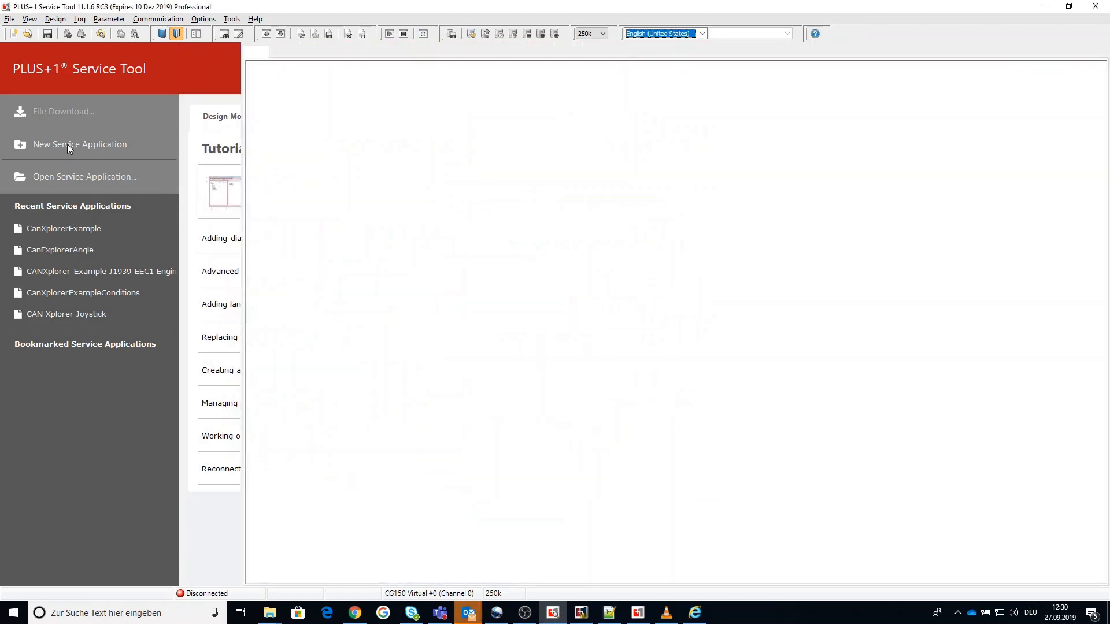
click(65, 113)
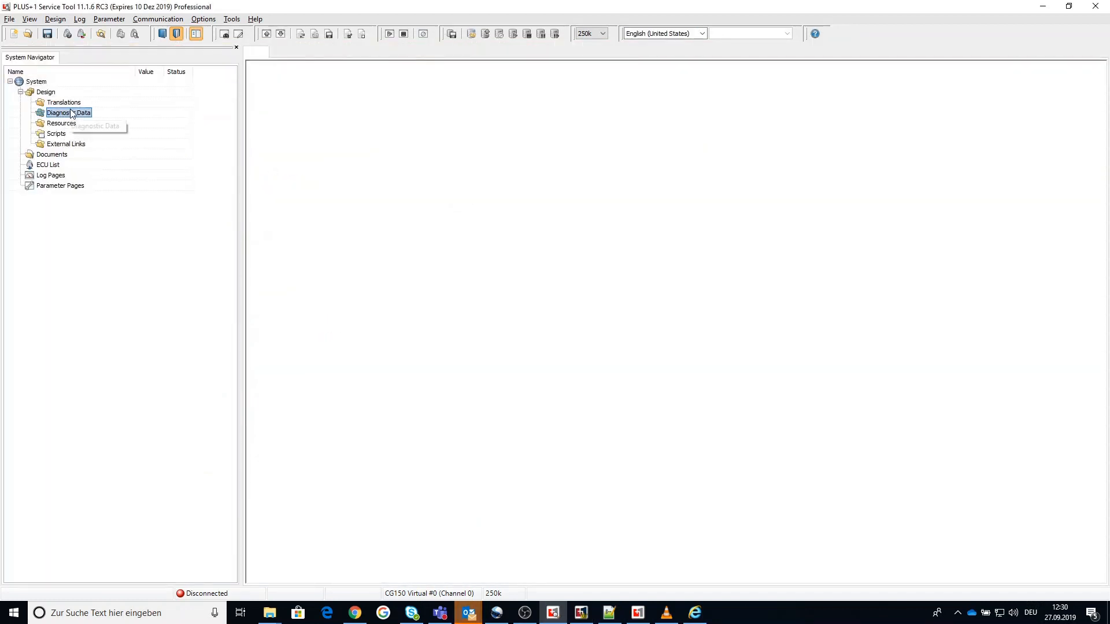
right_click(71, 111)
click(96, 118)
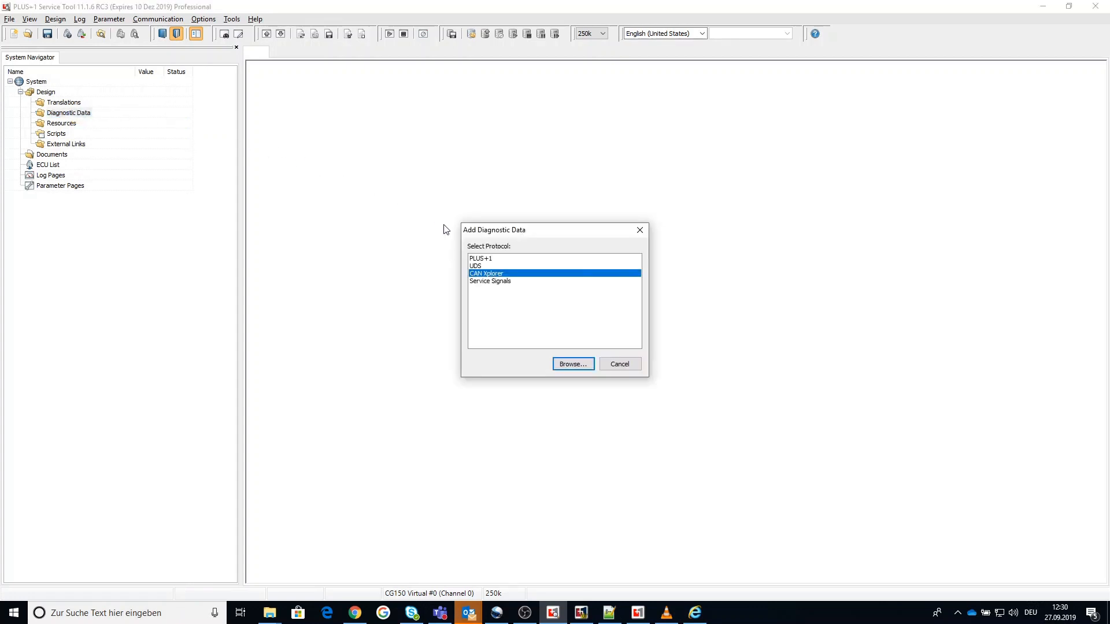
click(571, 364)
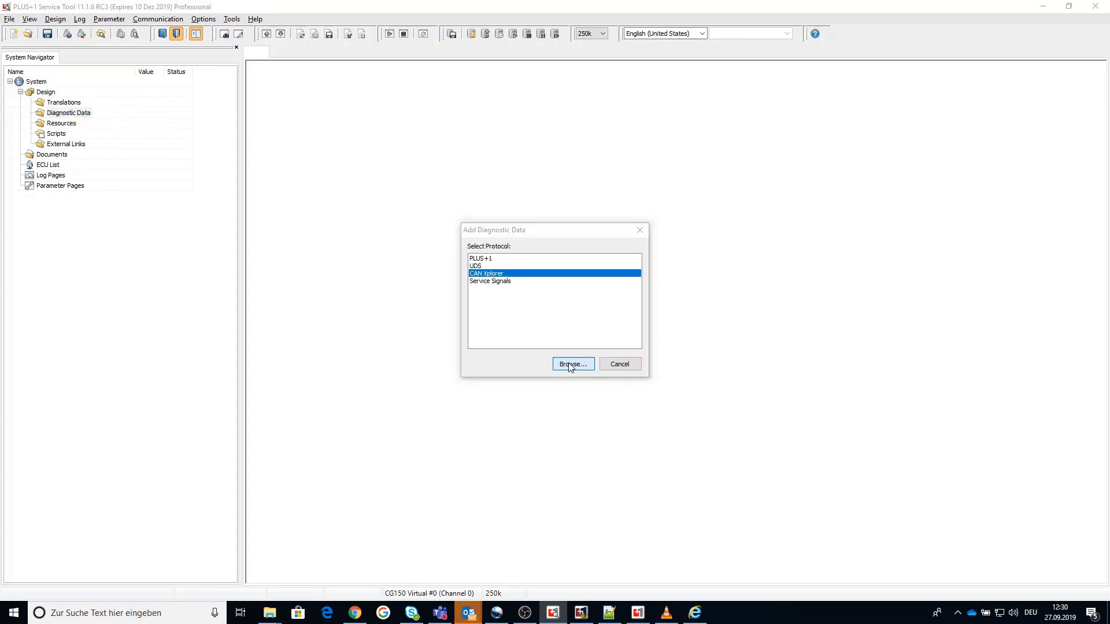
click(725, 354)
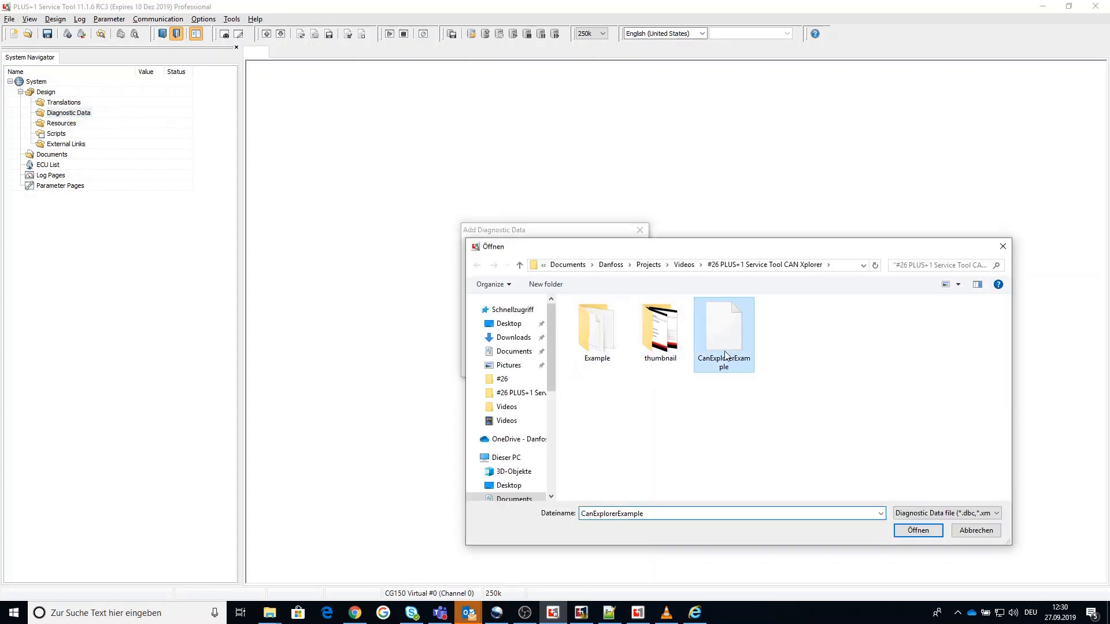
click(917, 530)
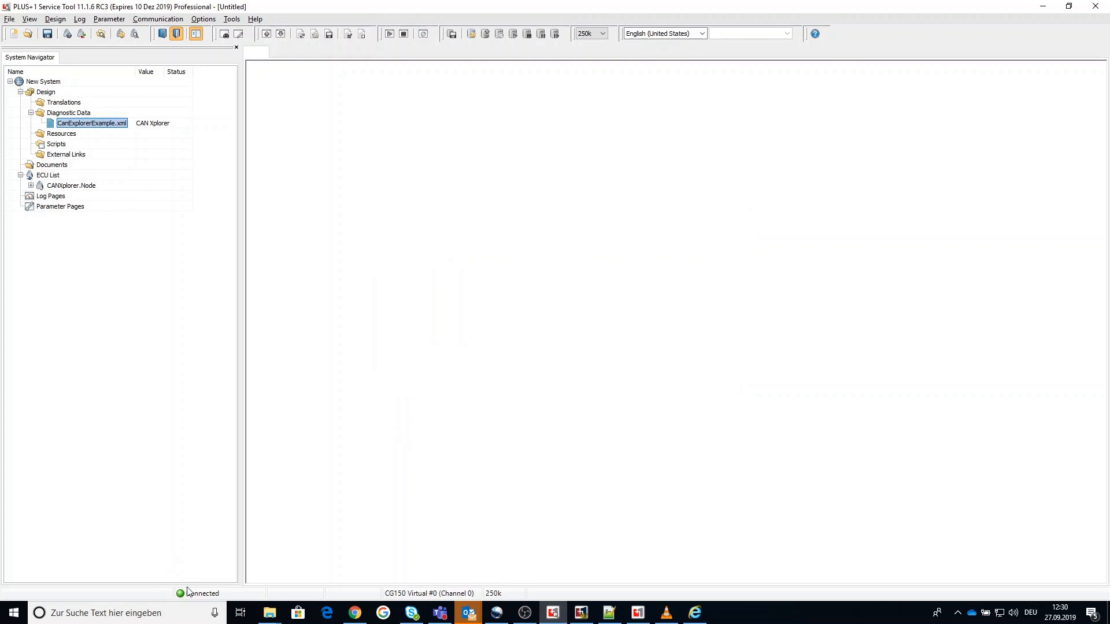
- Inspect the Application and Diagnostic Data details of CANXplorer.Node in the ECU list
click(30, 186)
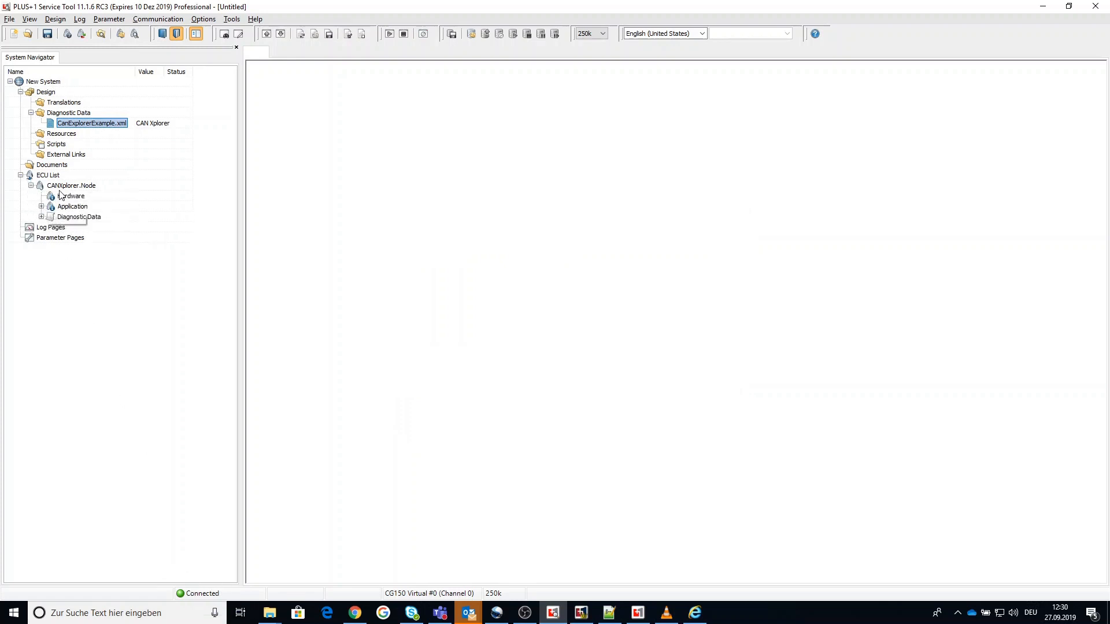
click(41, 206)
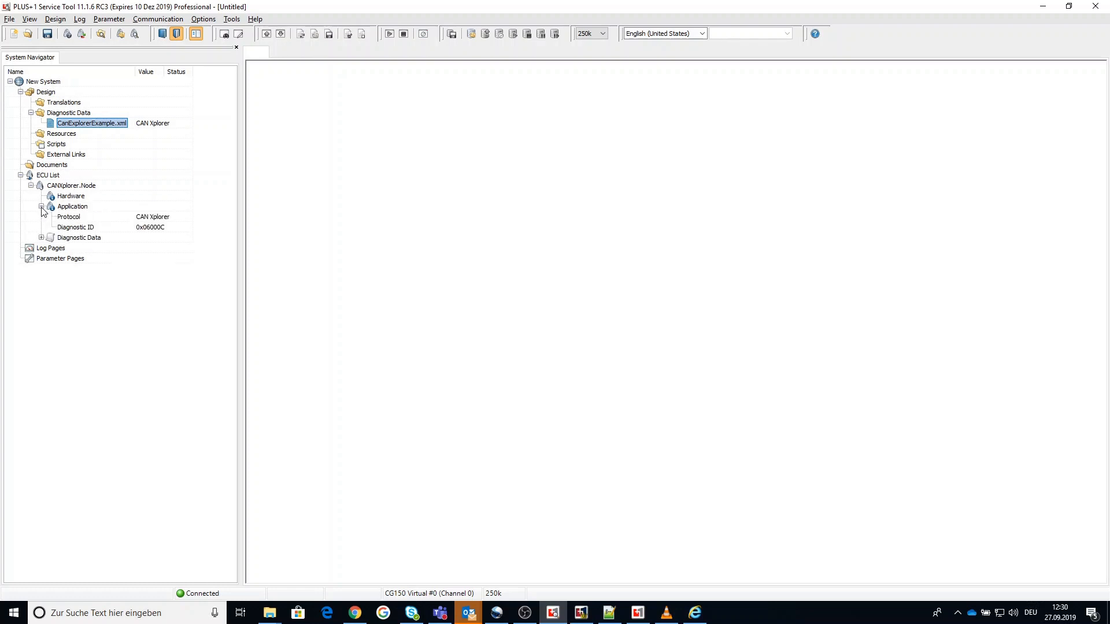
click(41, 237)
- Add a new advanced parameter page named Test to the service application
click(51, 269)
right_click(51, 270)
mouse_move(104, 278)
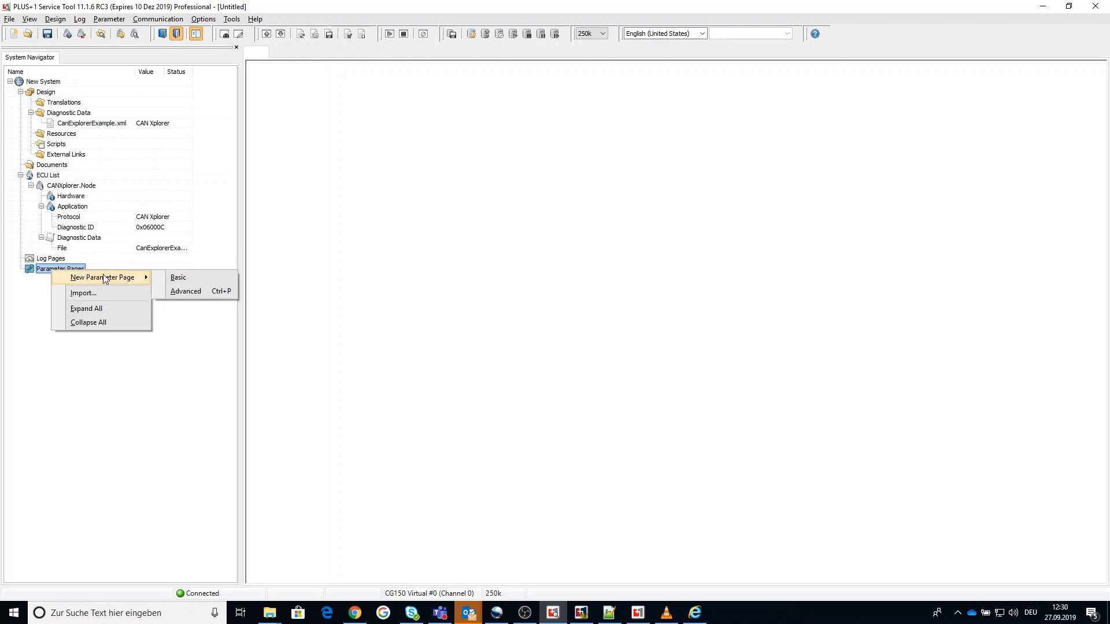
click(220, 290)
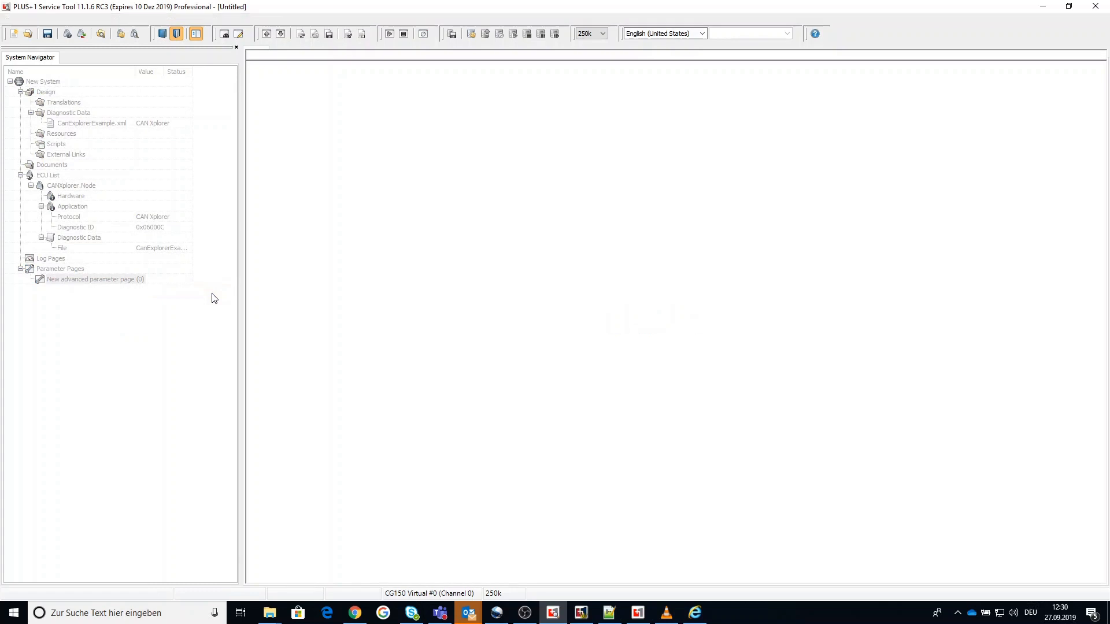
text(Test)
key(Return)
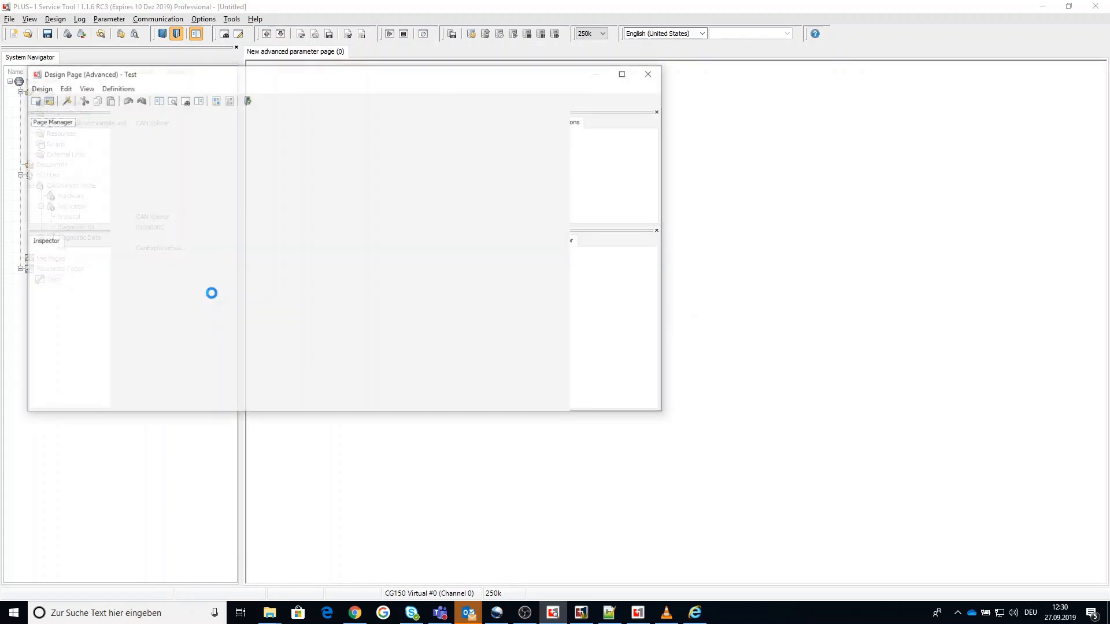
- Place a Standard Parameter component near the upper edge of the design area and assign it the signal Message1.XplorerCanId
drag(338, 82, 569, 105)
drag(830, 353, 550, 241)
drag(459, 196, 479, 208)
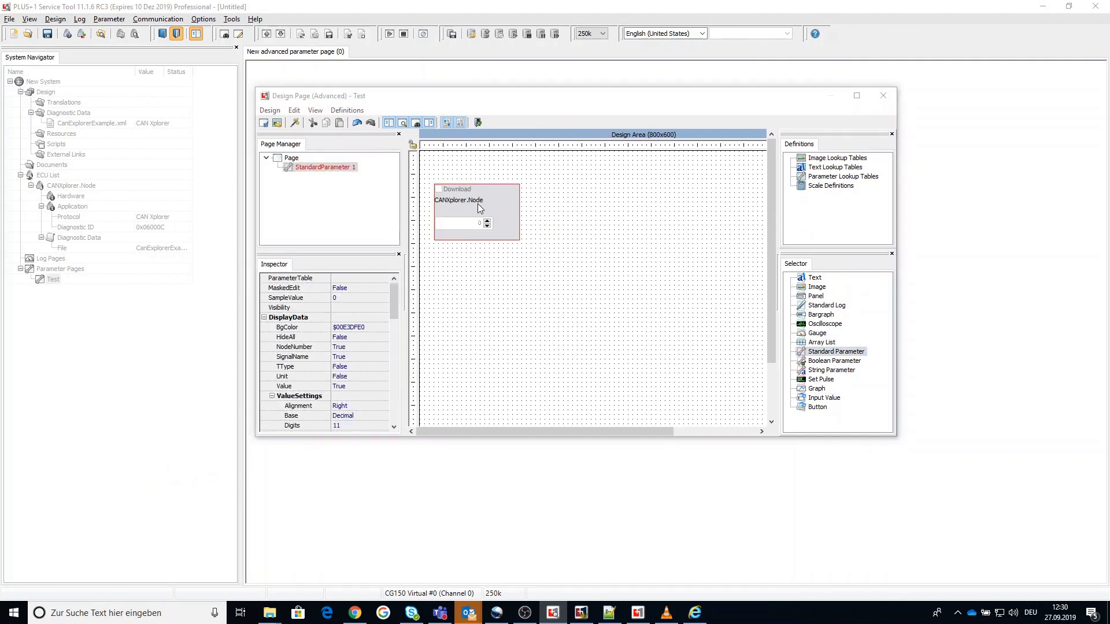
double_click(479, 208)
click(569, 149)
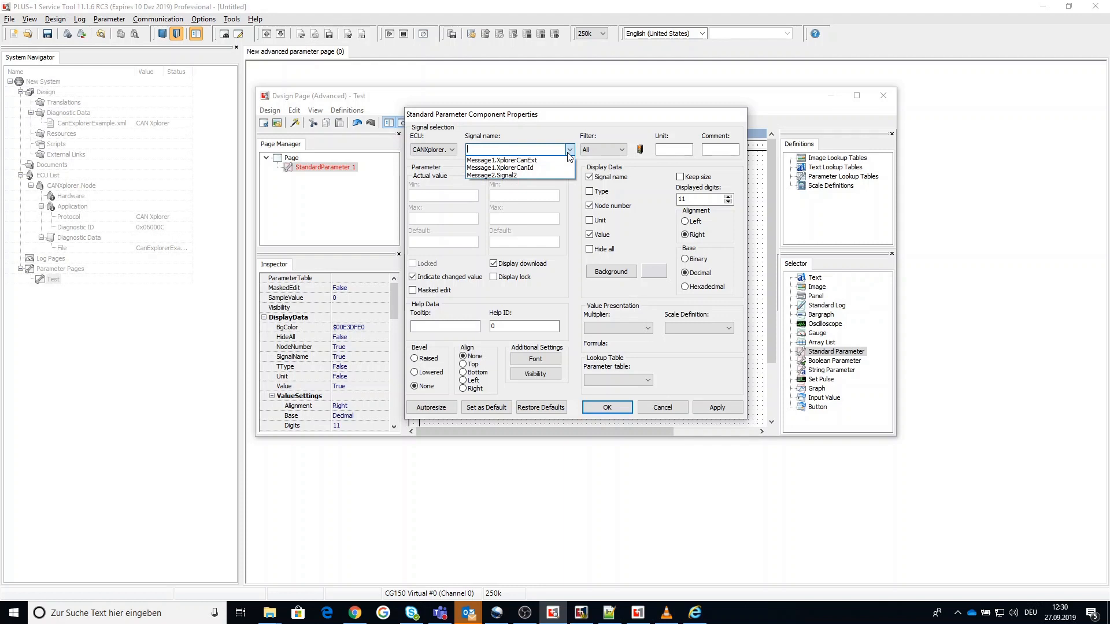
click(500, 167)
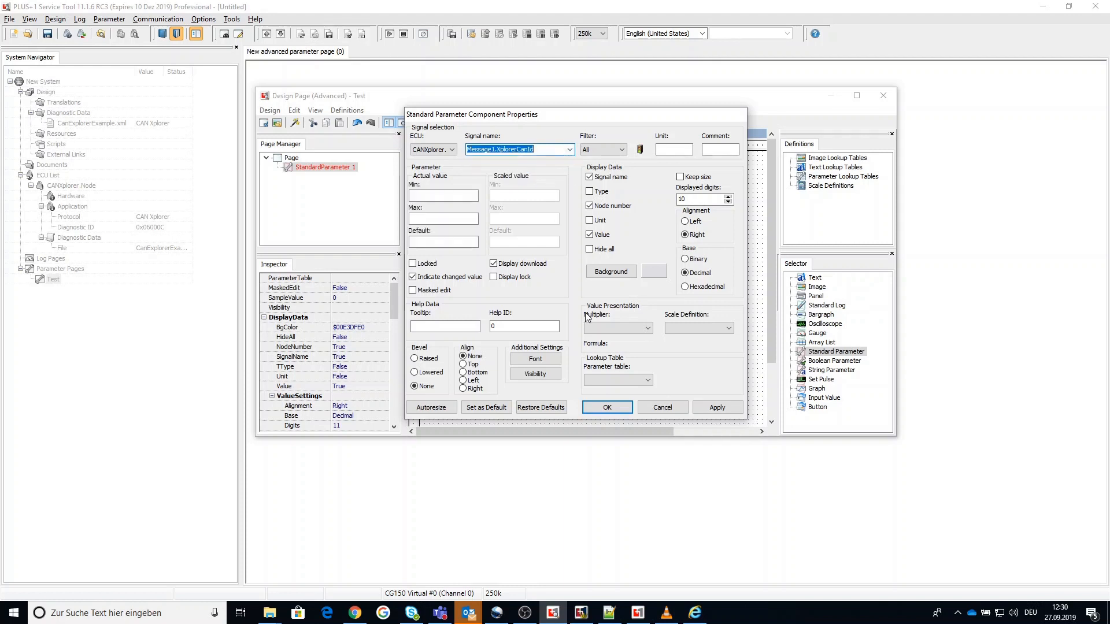
click(607, 407)
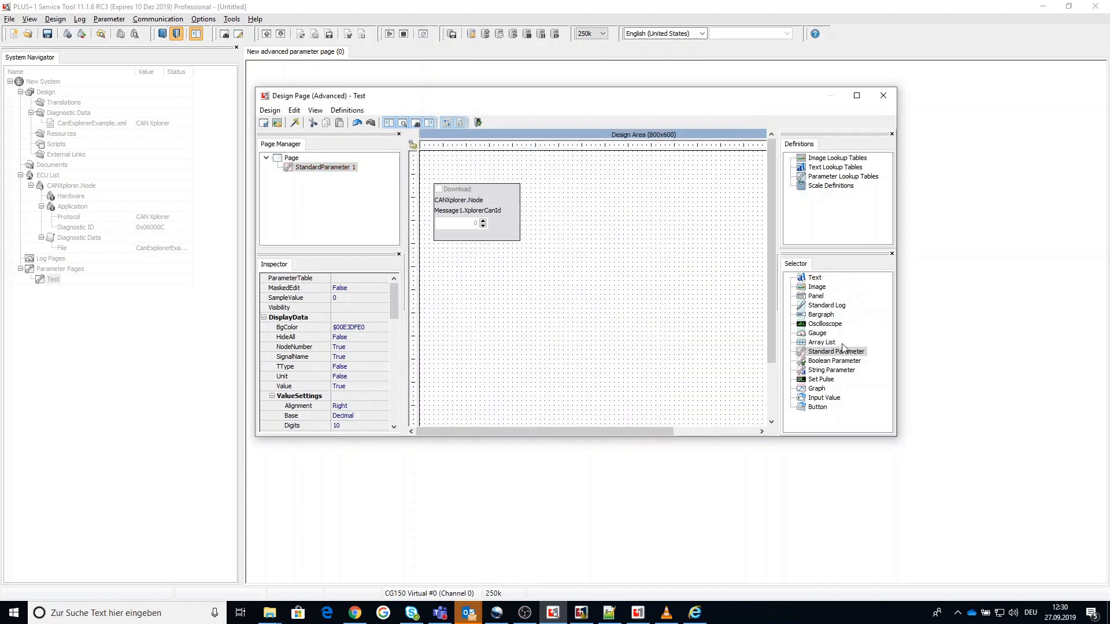
- Place a Standard Log component below the XplorerCanId parameter and assign it the signal Message1.Angle
click(832, 306)
click(463, 287)
drag(484, 285, 467, 277)
double_click(459, 268)
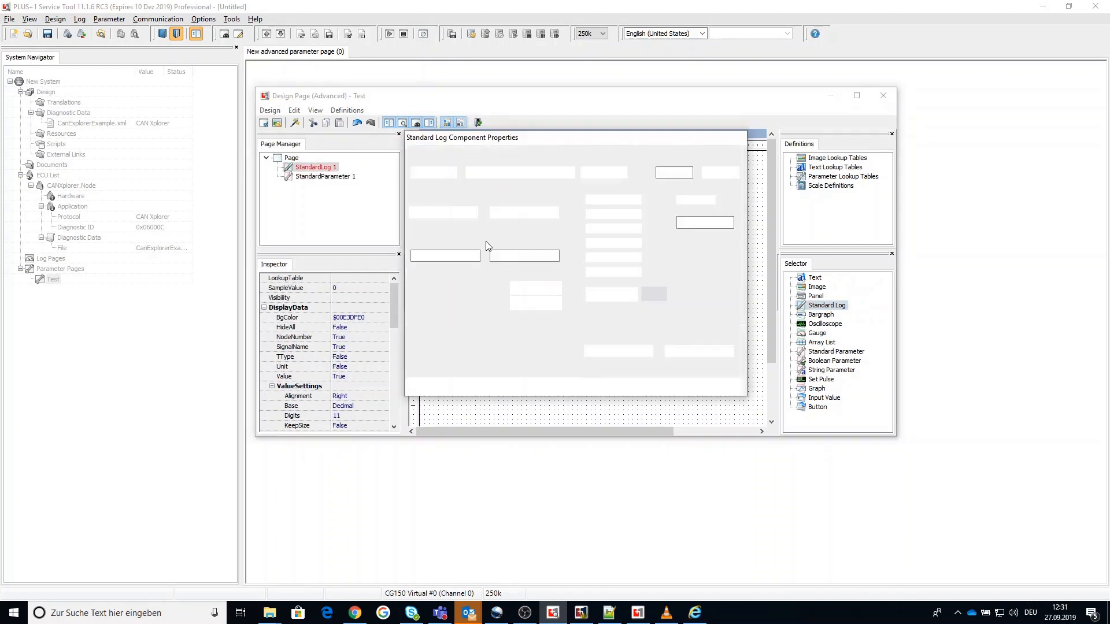
click(569, 173)
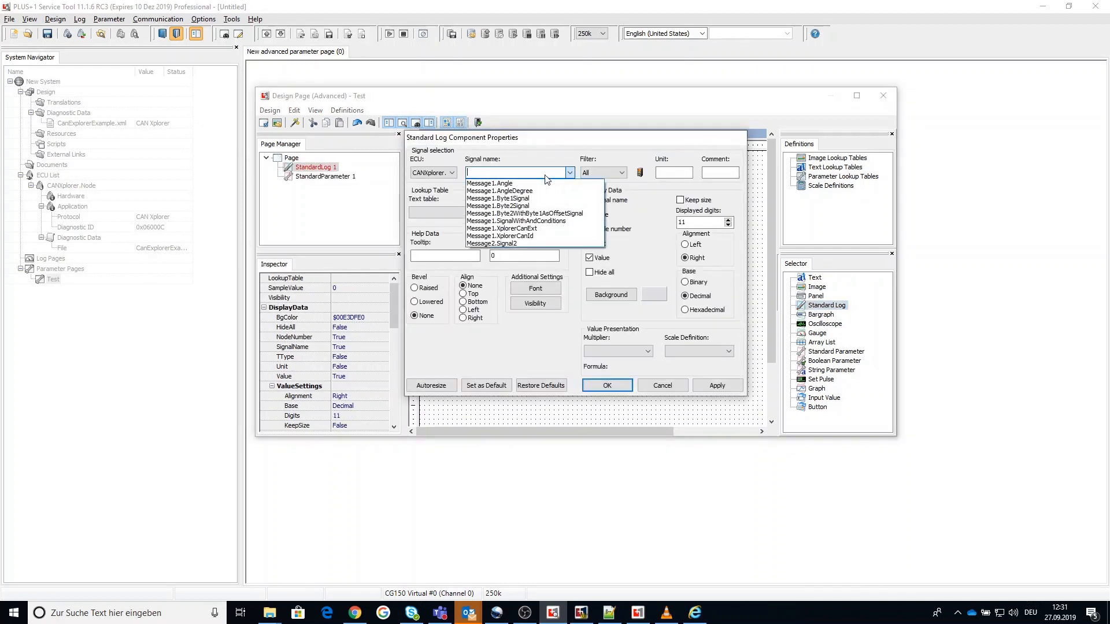
click(517, 184)
click(607, 385)
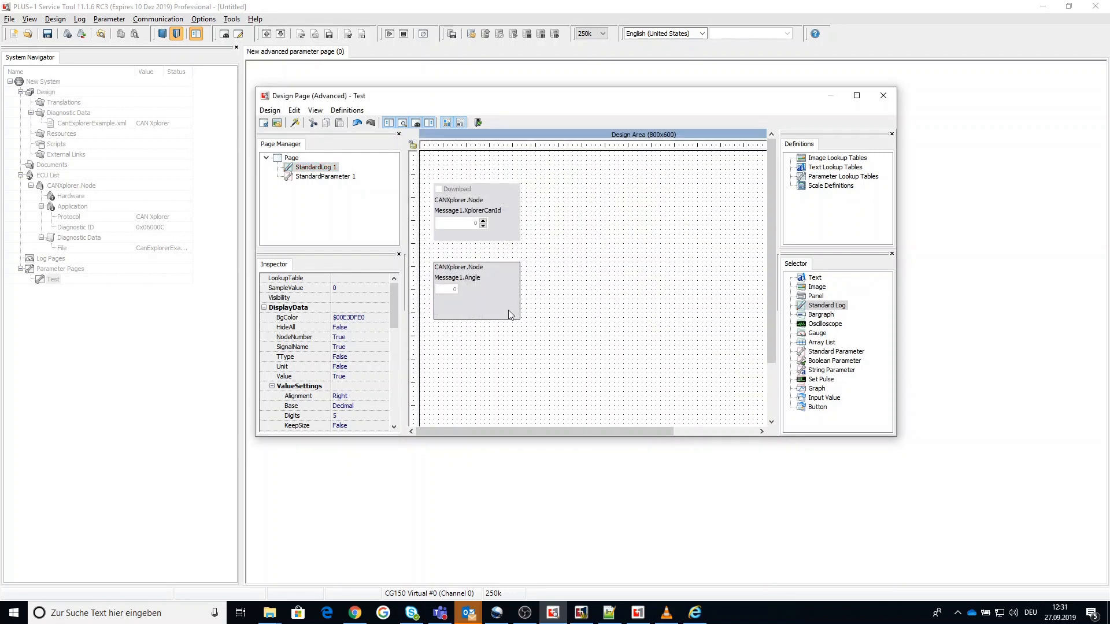
- Add a second Standard Log beside the Angle log, assign it Message1.AngleDegree, and close the page designer
click(579, 289)
drag(578, 303, 554, 282)
double_click(570, 274)
click(570, 172)
click(538, 190)
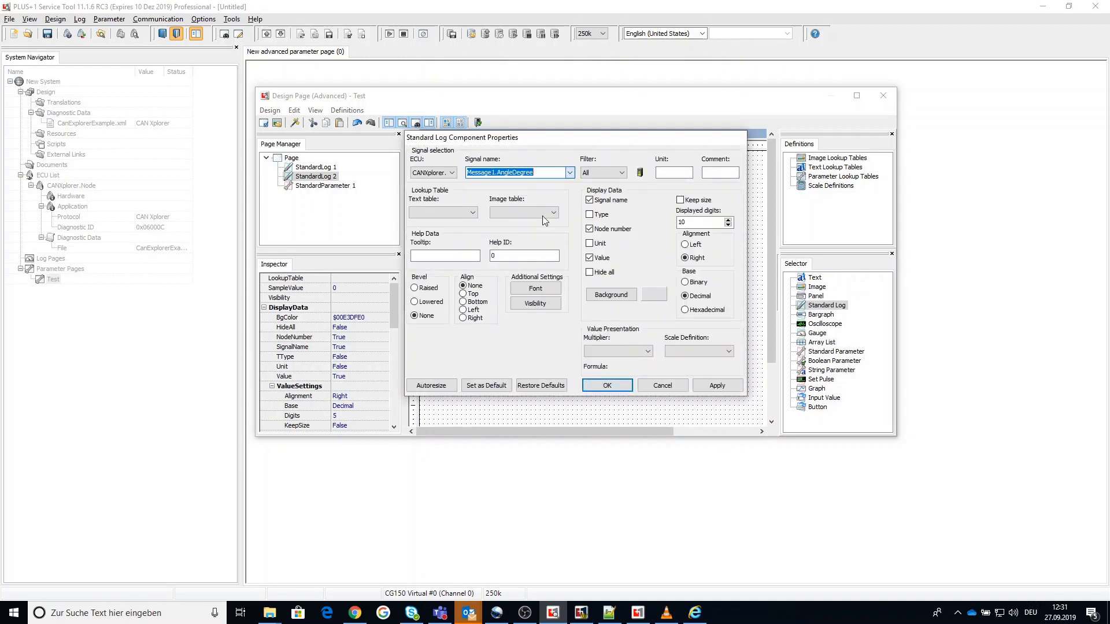
click(607, 385)
click(883, 96)
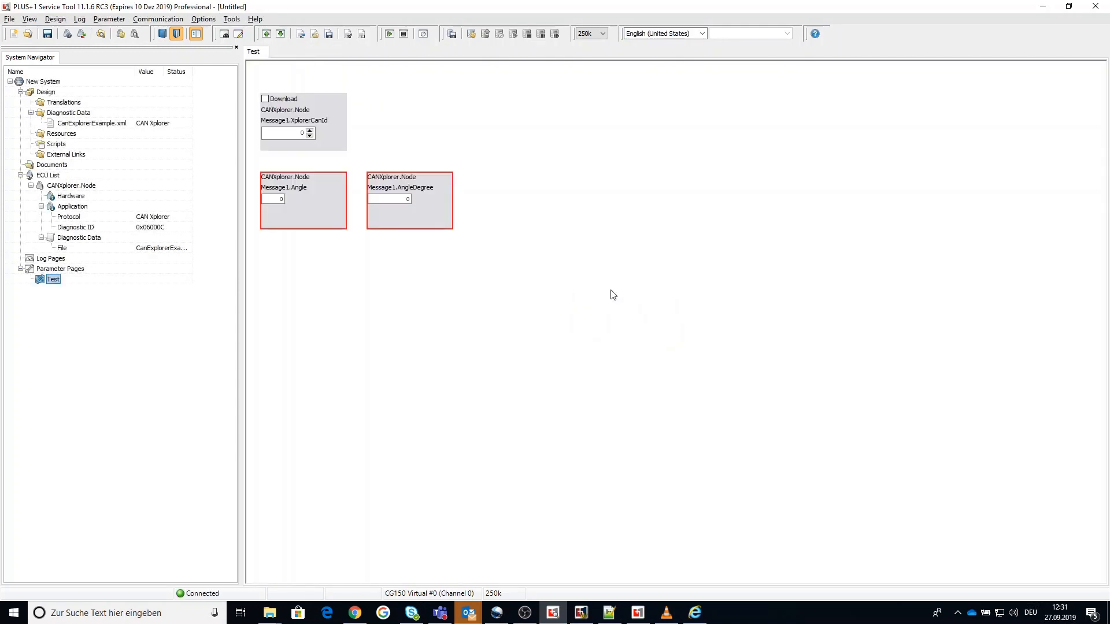
- Upload the parameter values to the Test page and compare the CAN ID with the Message1 Id in CanExplorerExample.xml in Notepad++
click(266, 37)
click(609, 613)
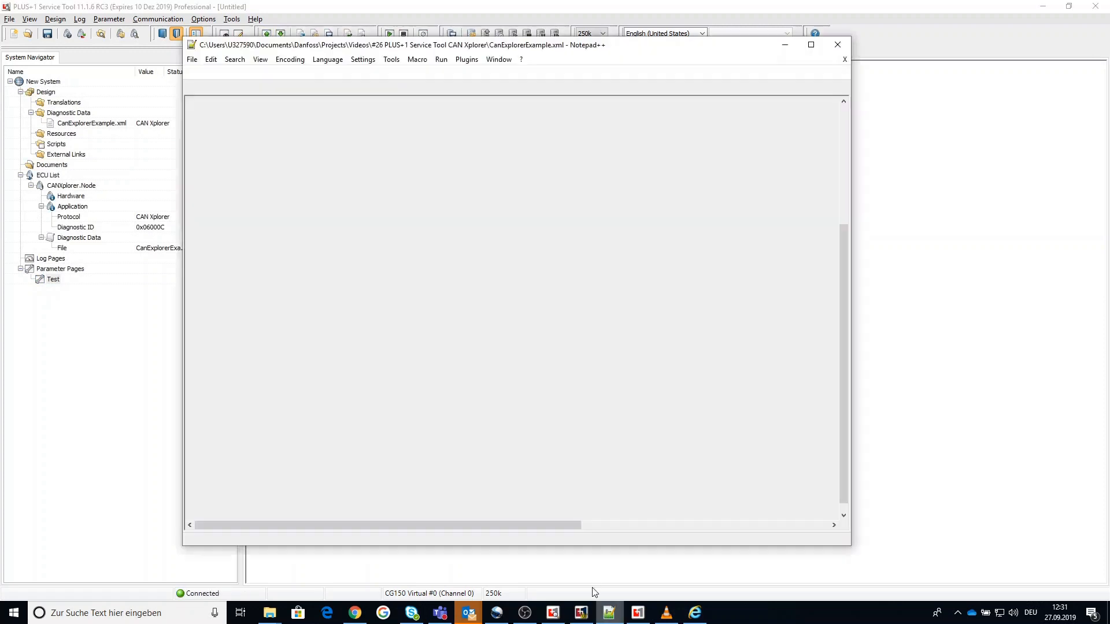
scroll(427, 246, up, 1)
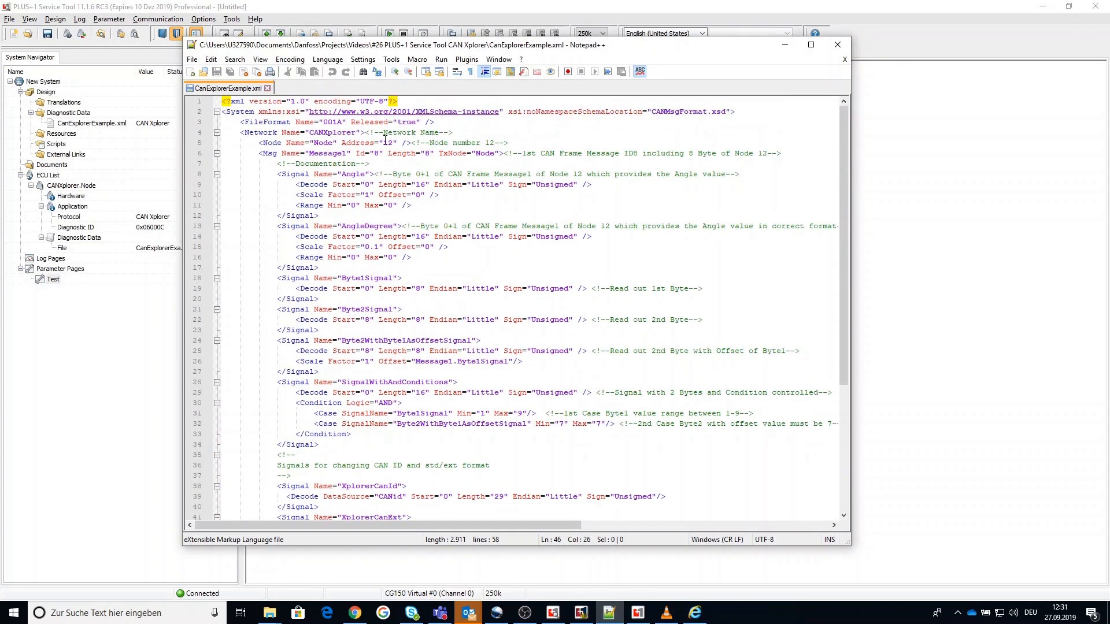
double_click(376, 153)
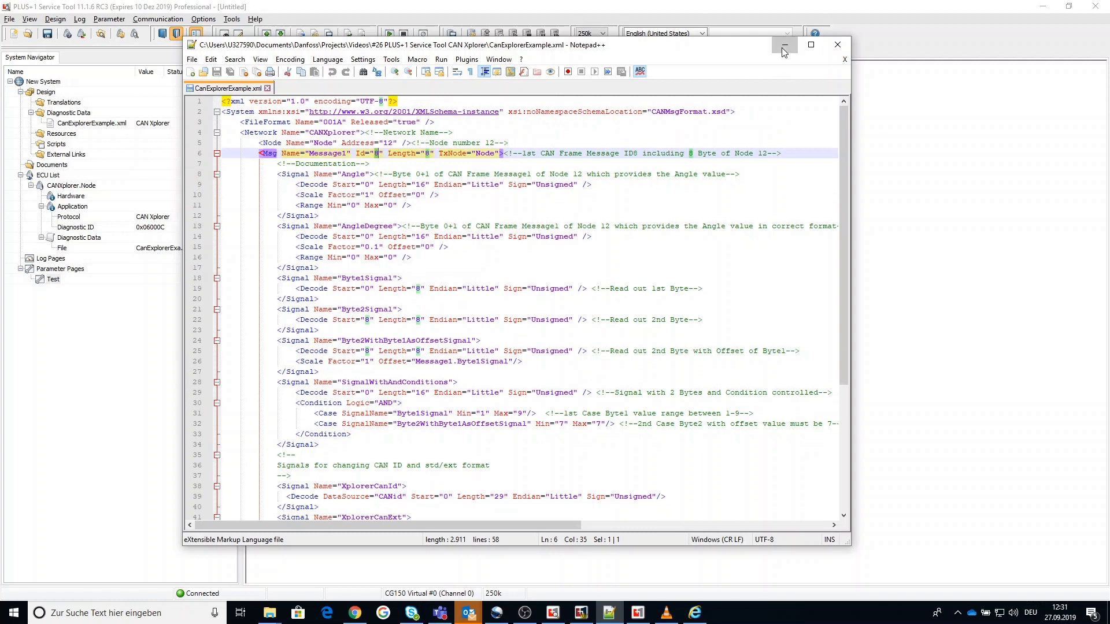
click(785, 44)
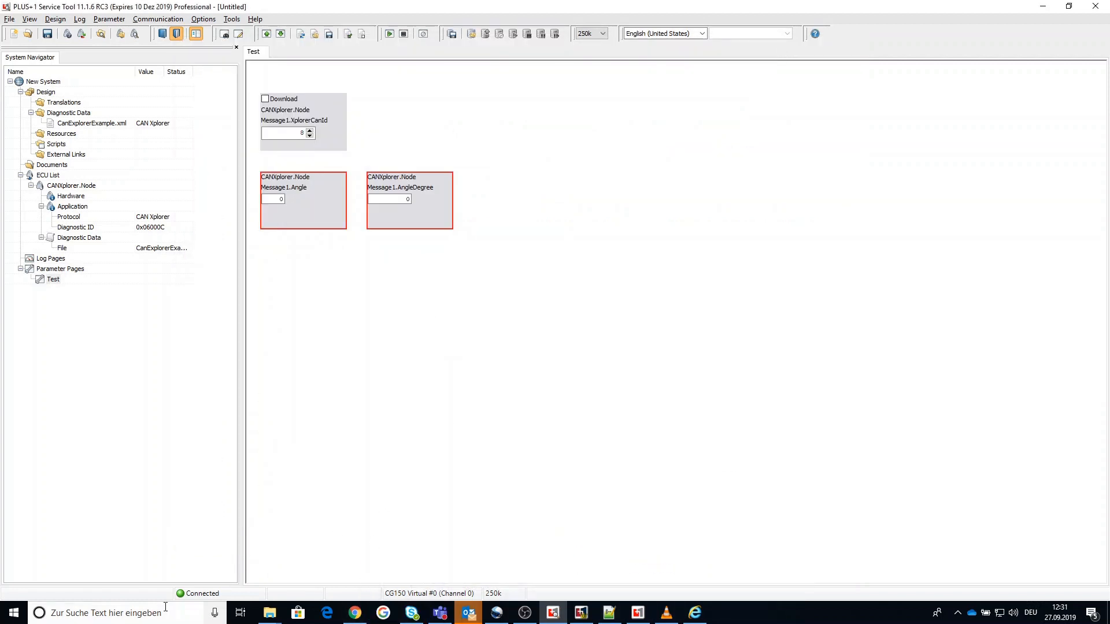
- Launch PLUS+1 GUIDE CANKing, create a new project from a template, and close the Select Formatters window
click(128, 613)
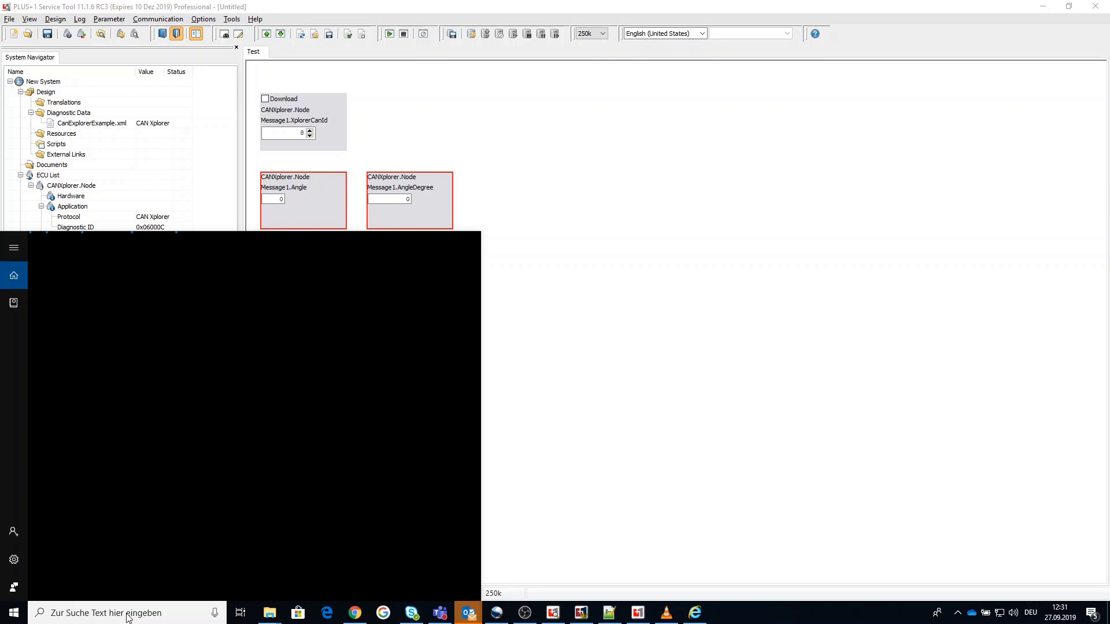
text(CANK)
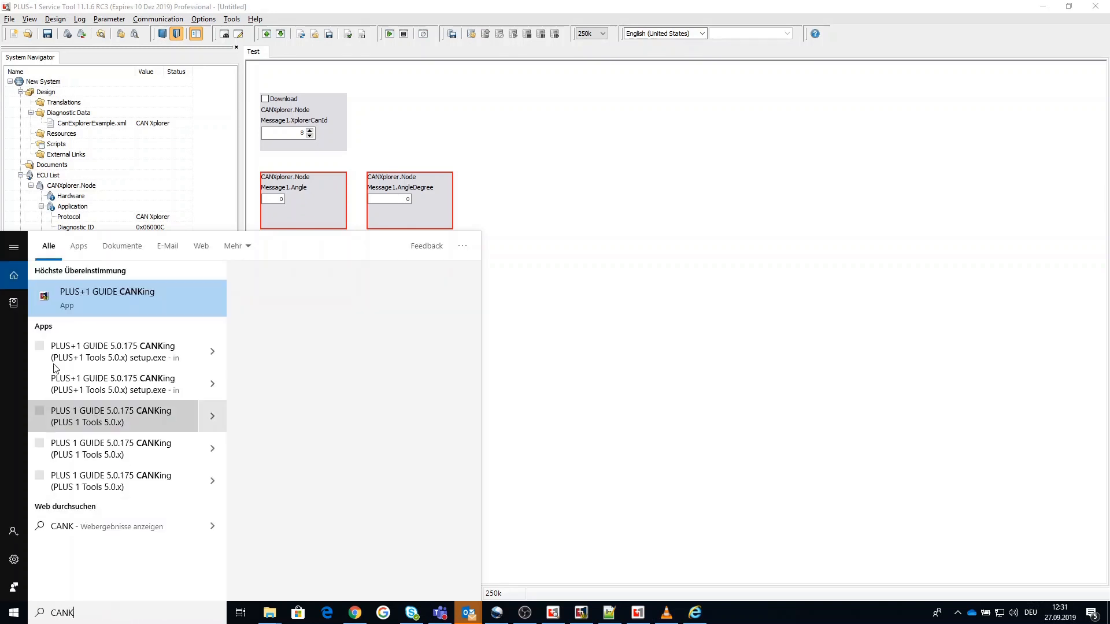
click(120, 290)
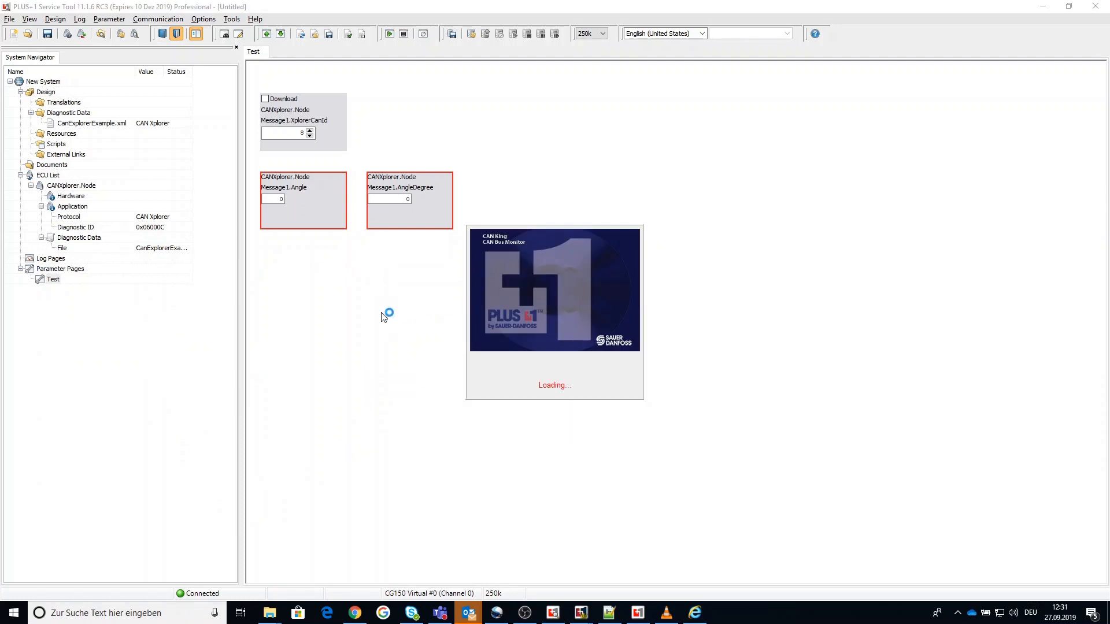
click(527, 326)
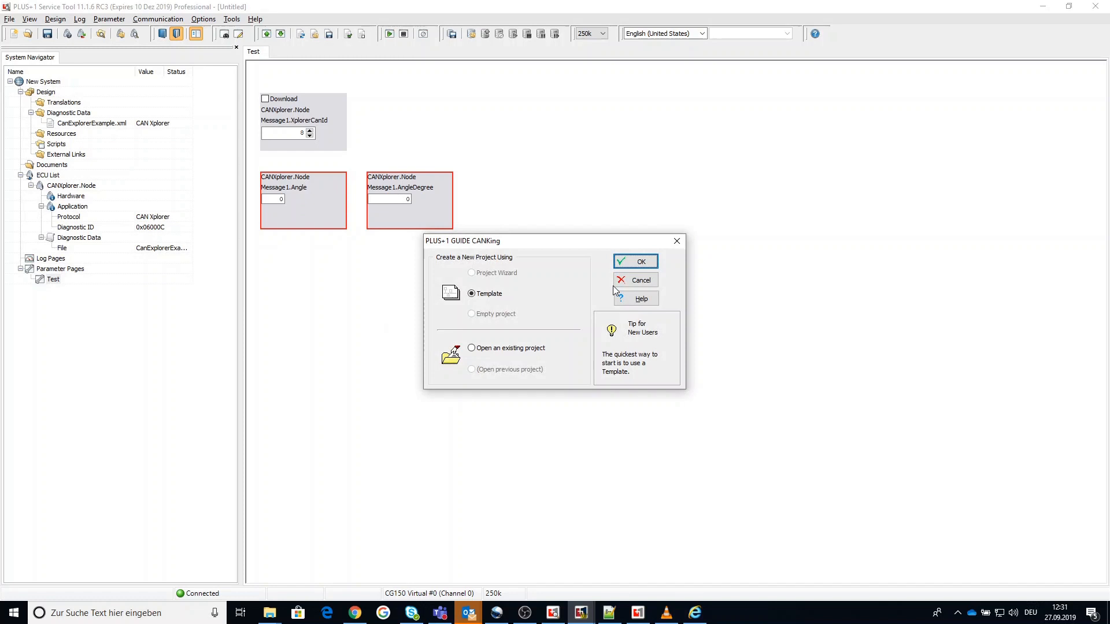
click(639, 263)
click(652, 260)
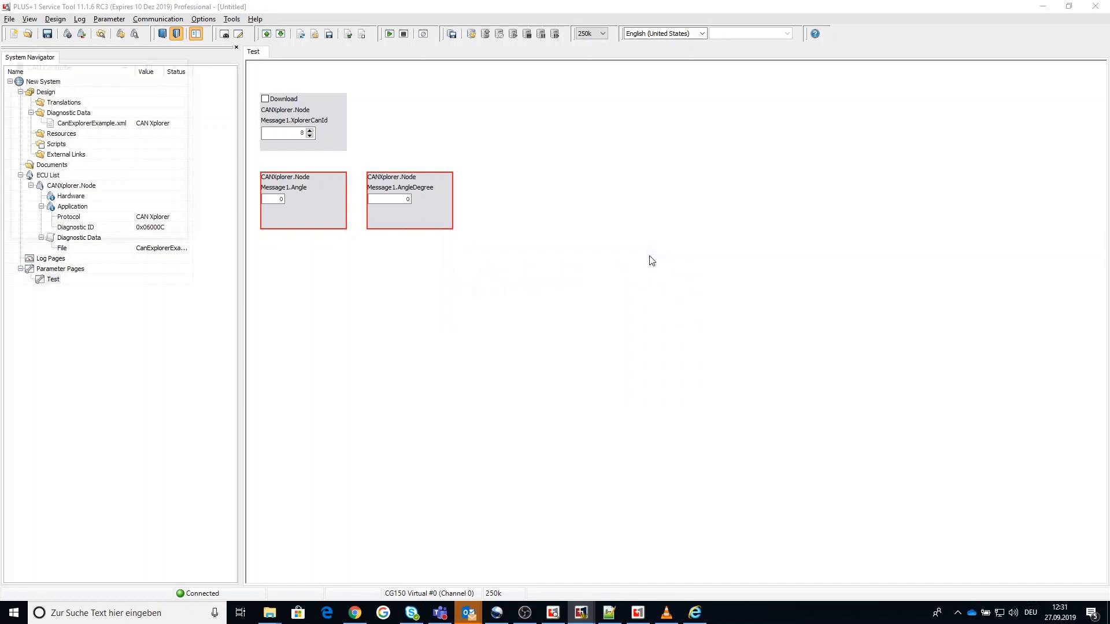
click(656, 264)
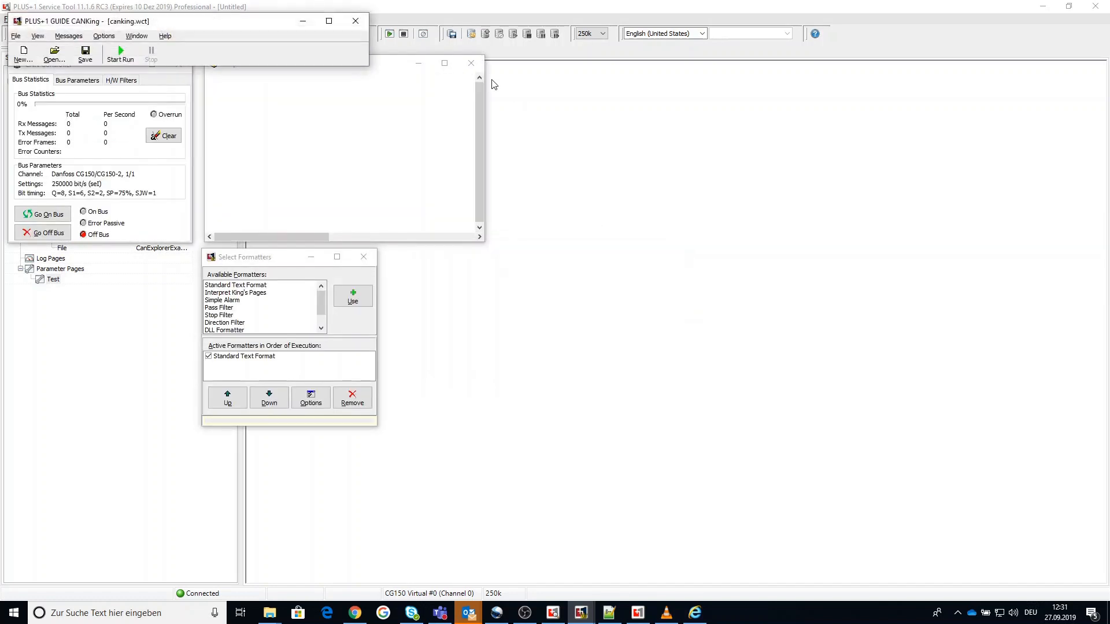
click(364, 256)
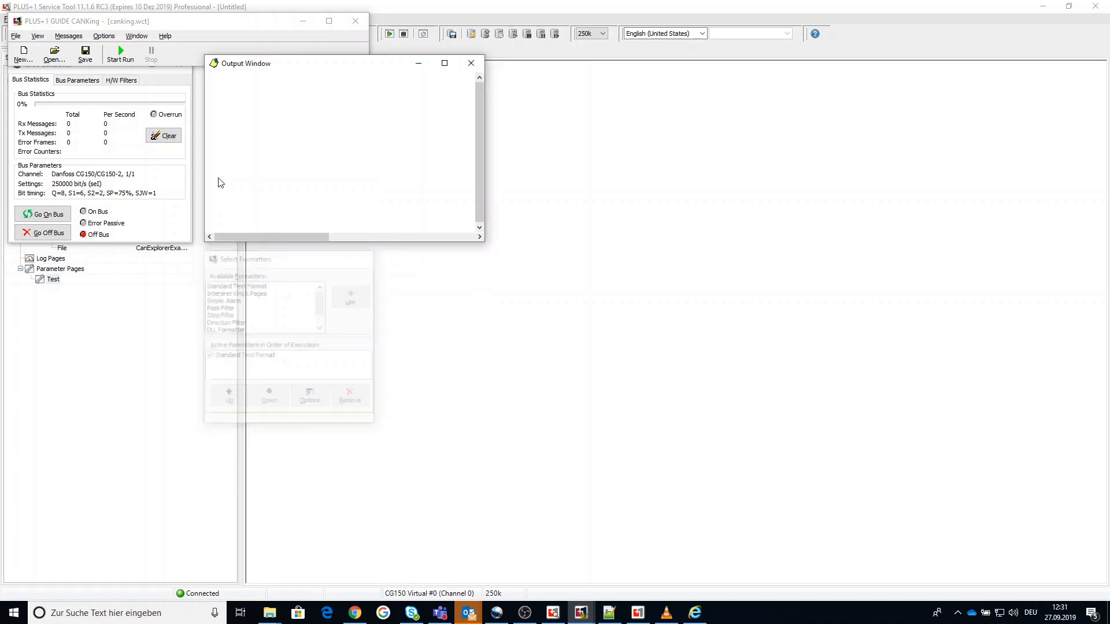
- Set the CAN channel to Danfoss Virtual CG150/CG150-2, 1/2 with No init access enabled, and go on bus
click(76, 80)
click(132, 105)
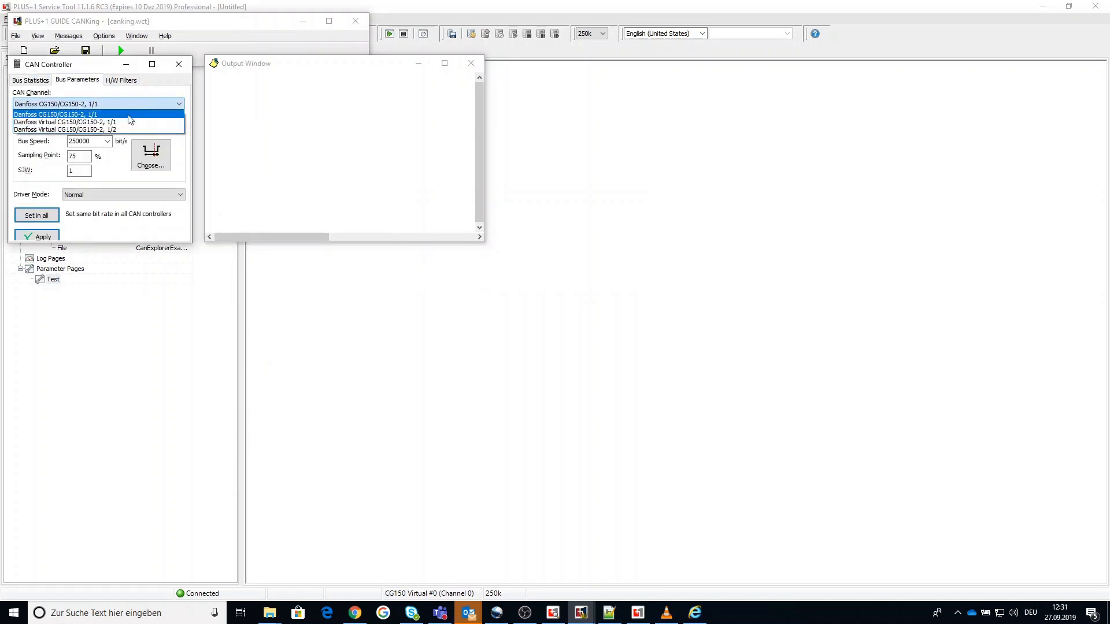
click(130, 129)
click(120, 118)
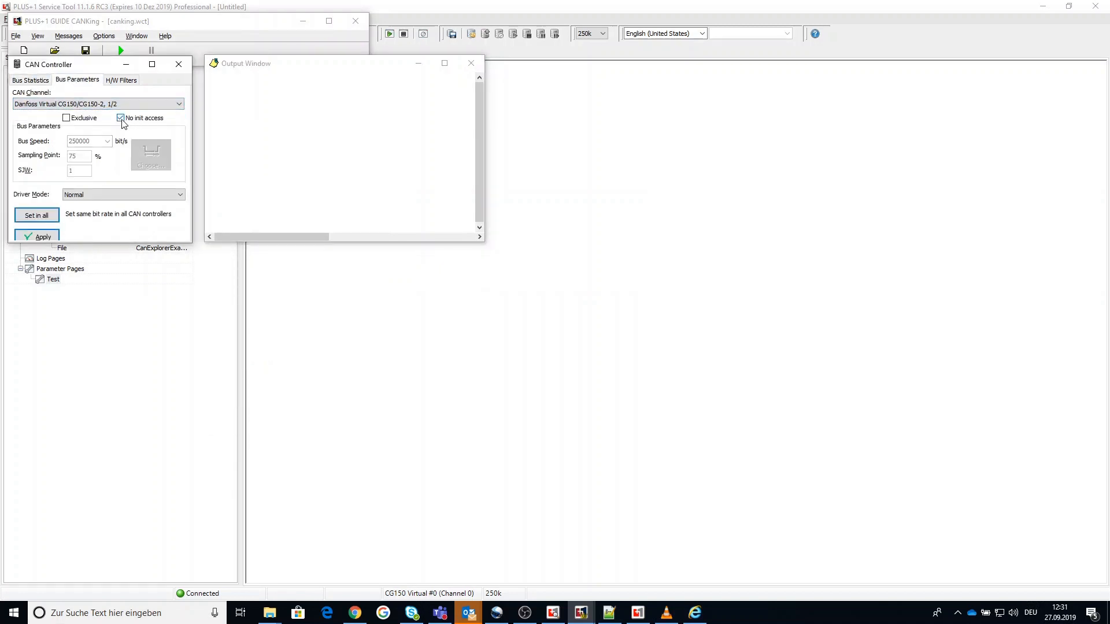
click(36, 81)
click(42, 214)
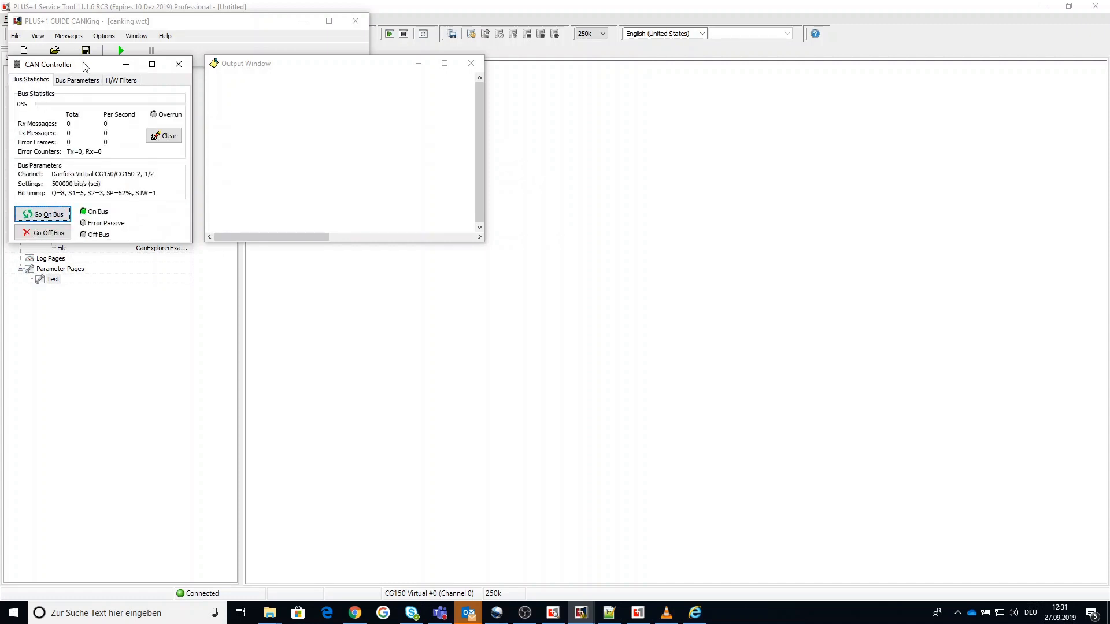
- Set the CANKing default numeric base to Hexadecimal and close the Output Window
click(104, 36)
click(120, 51)
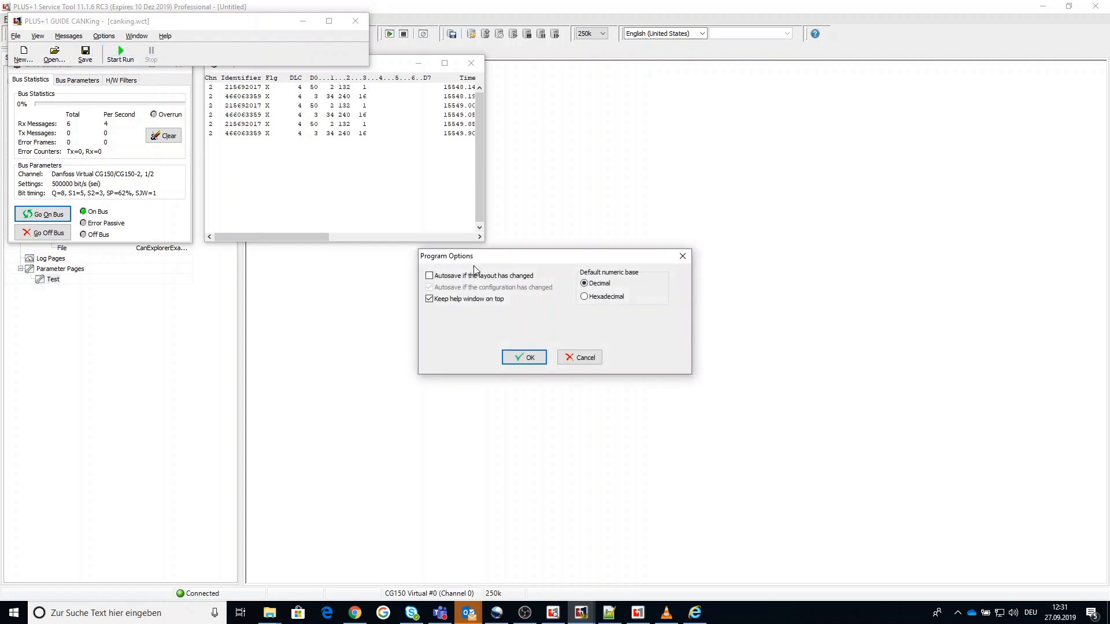
click(588, 300)
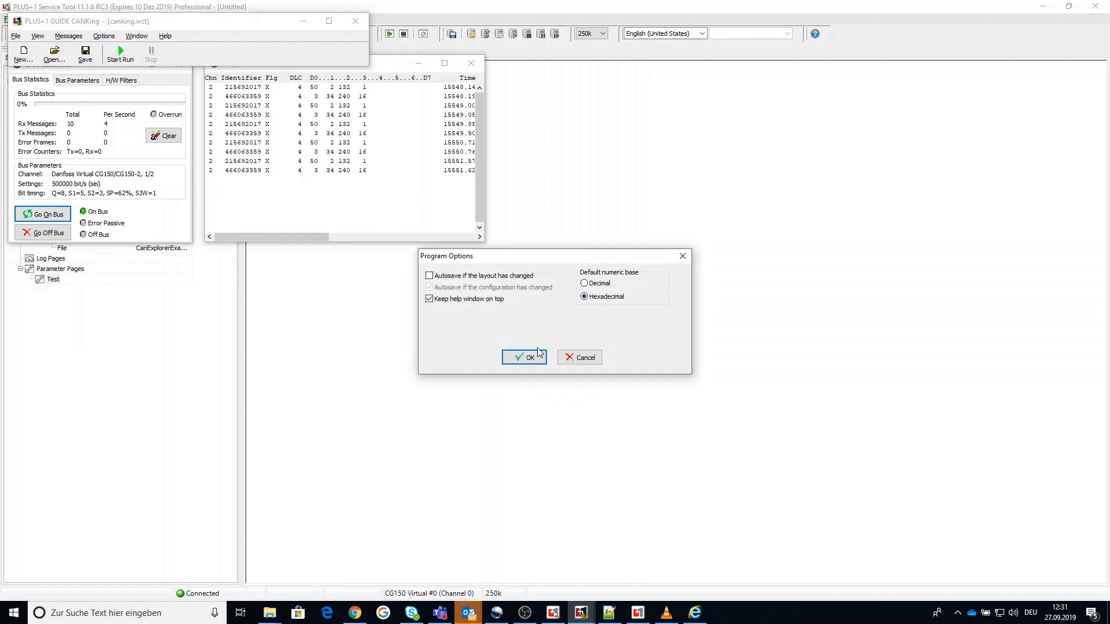
click(535, 355)
click(471, 63)
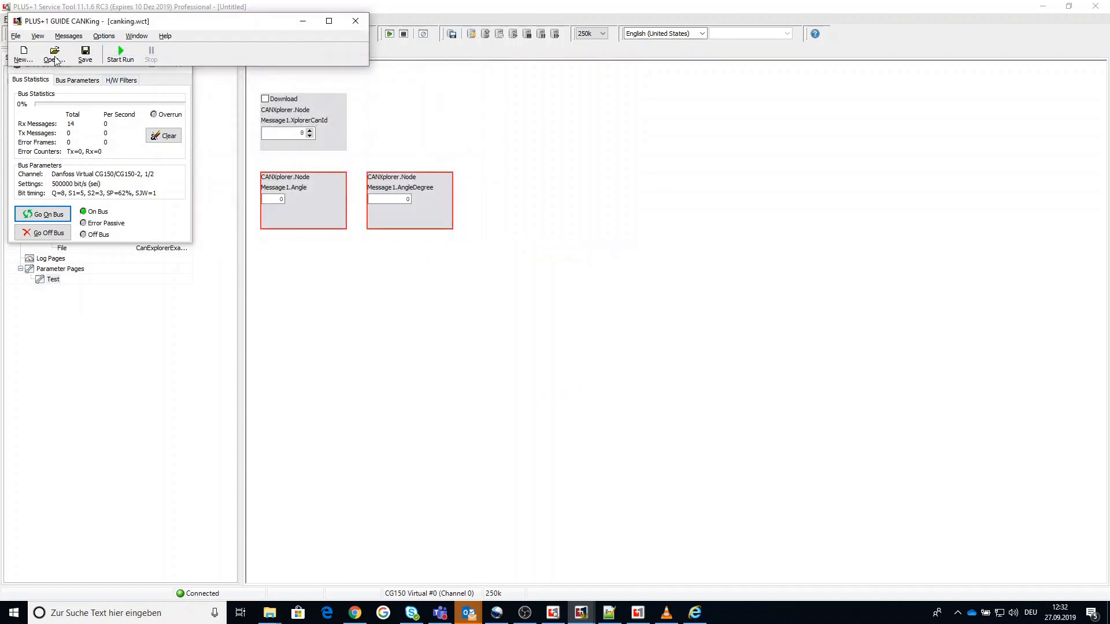
- Create a Universal CAN message with identifier $8, DLC $8 and bytes 0 to 3 set to 1, 2, 3 and 4, and send it
click(68, 36)
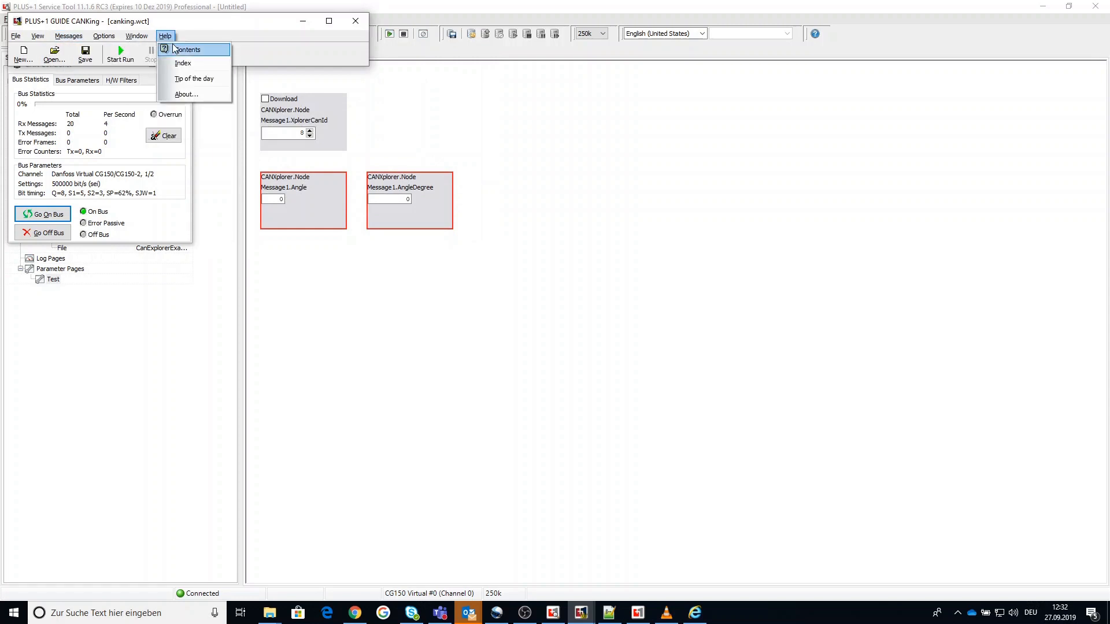
mouse_move(68, 36)
mouse_move(91, 53)
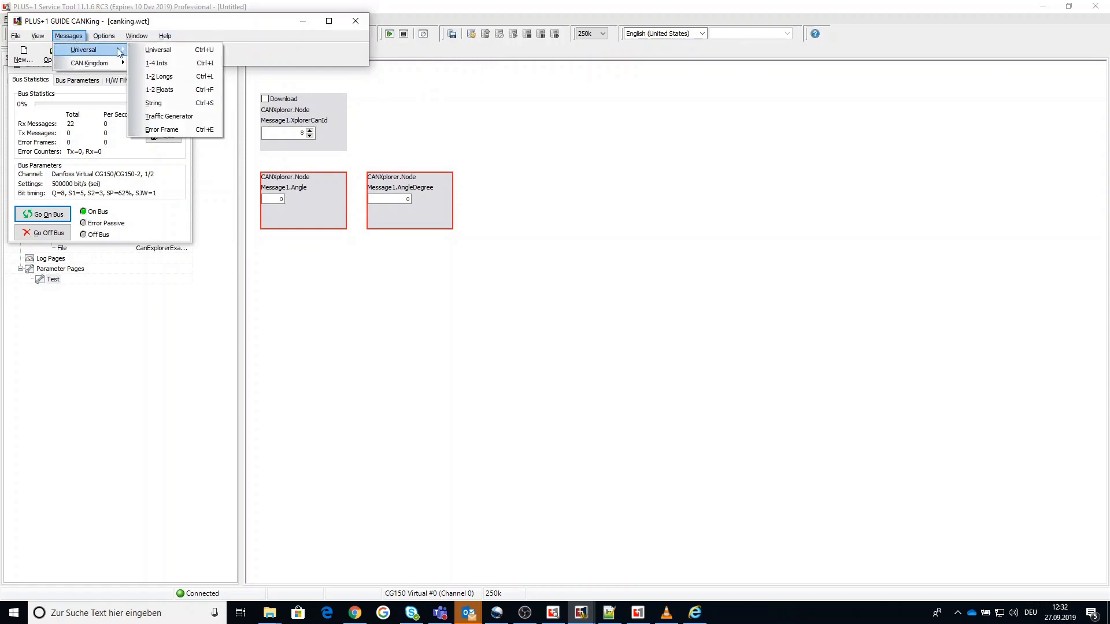
click(151, 52)
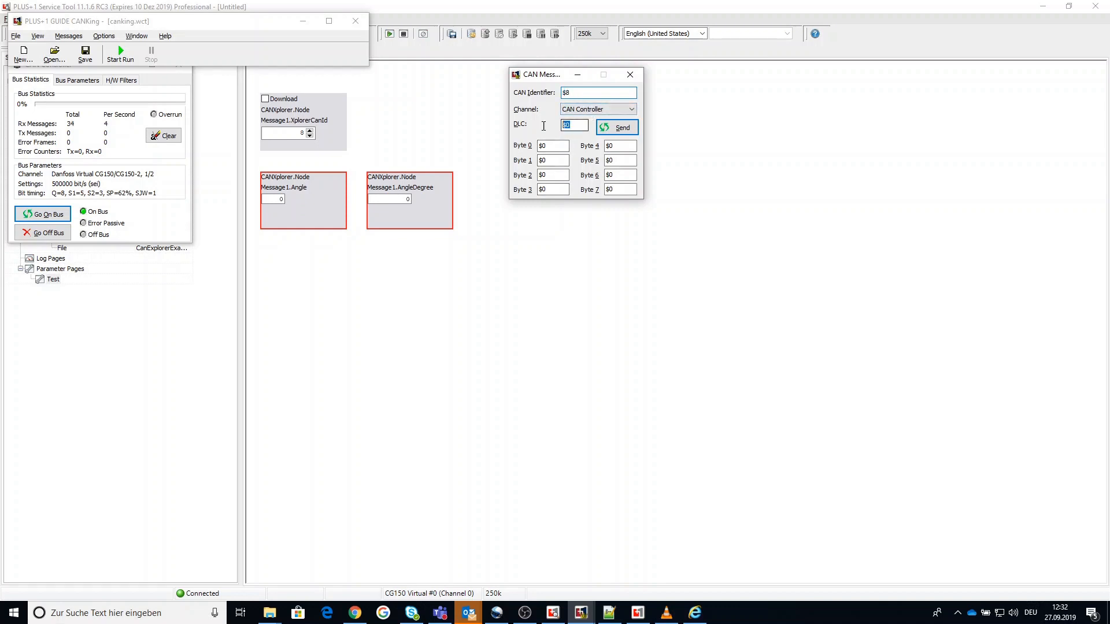
key(Tab)
text(2)
key(Tab)
text(3)
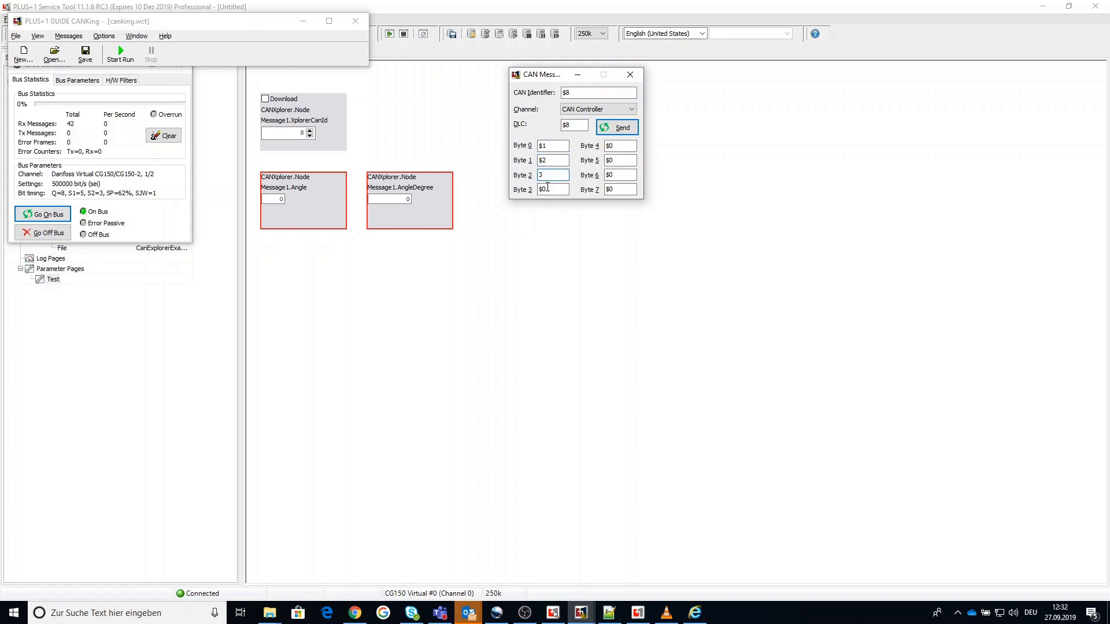
text(4)
key(Return)
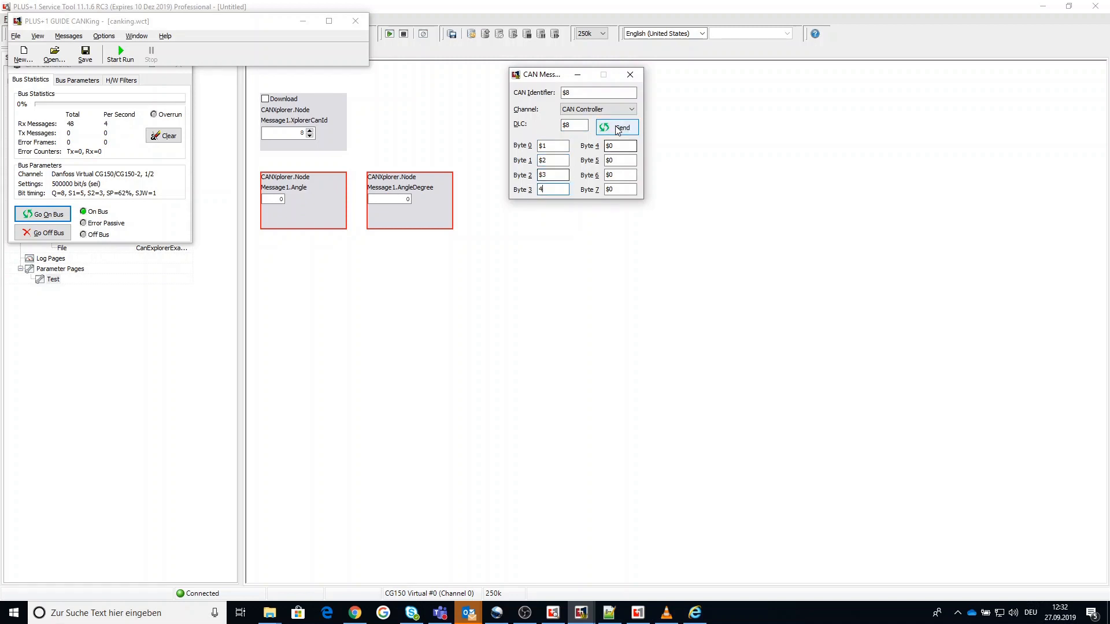
- Move the CANKing window aside, open the CAN Monitor from Service Tool and place it below the signal fields
click(303, 23)
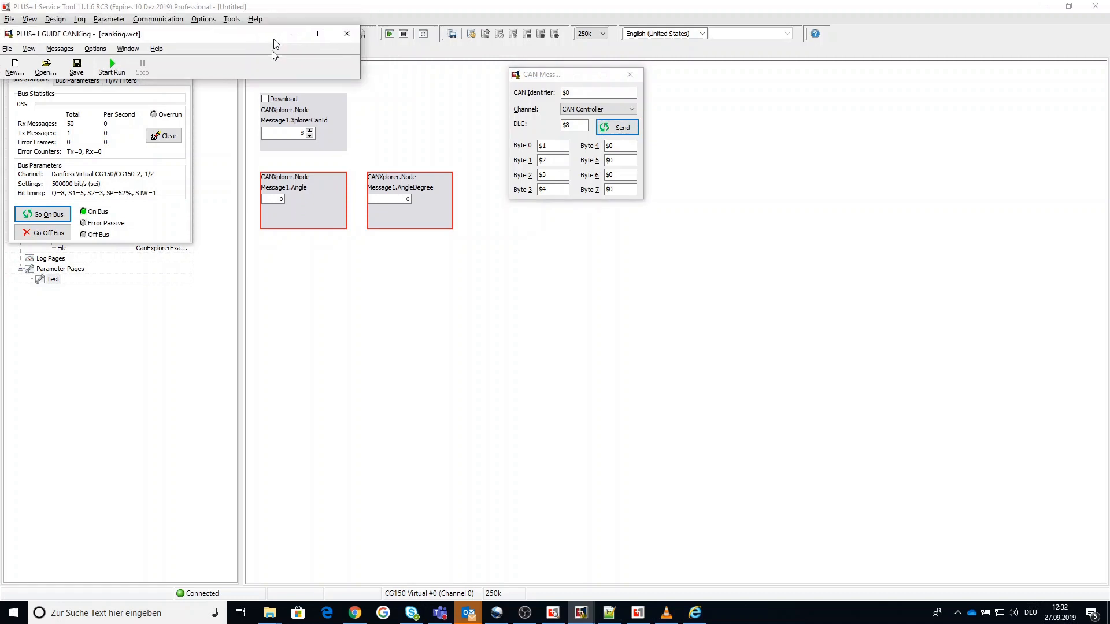
click(230, 19)
click(246, 30)
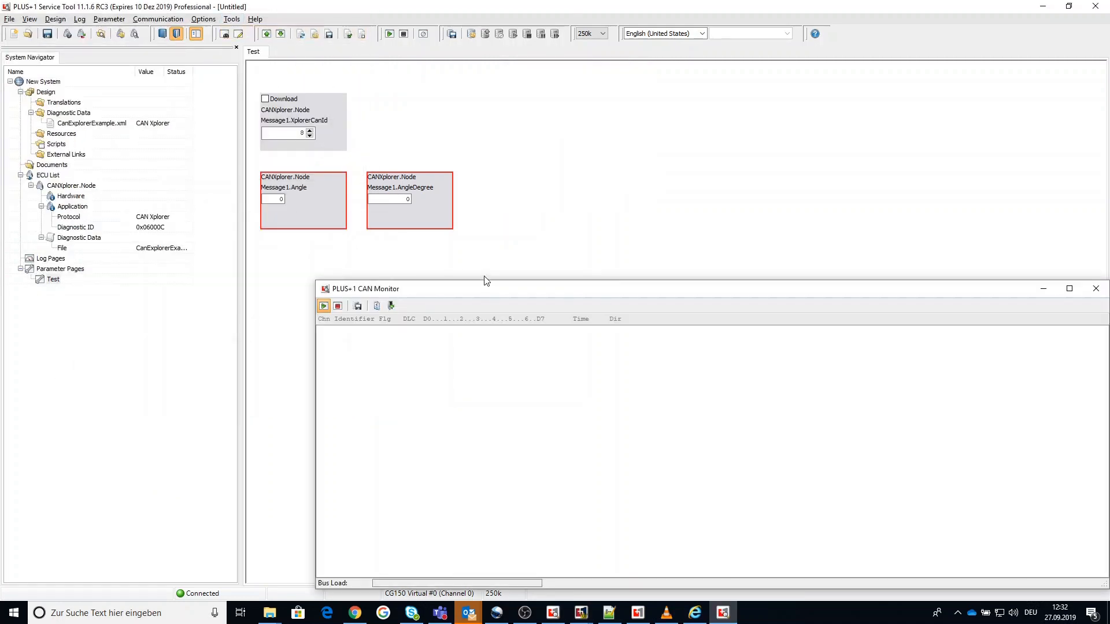
drag(489, 283, 326, 273)
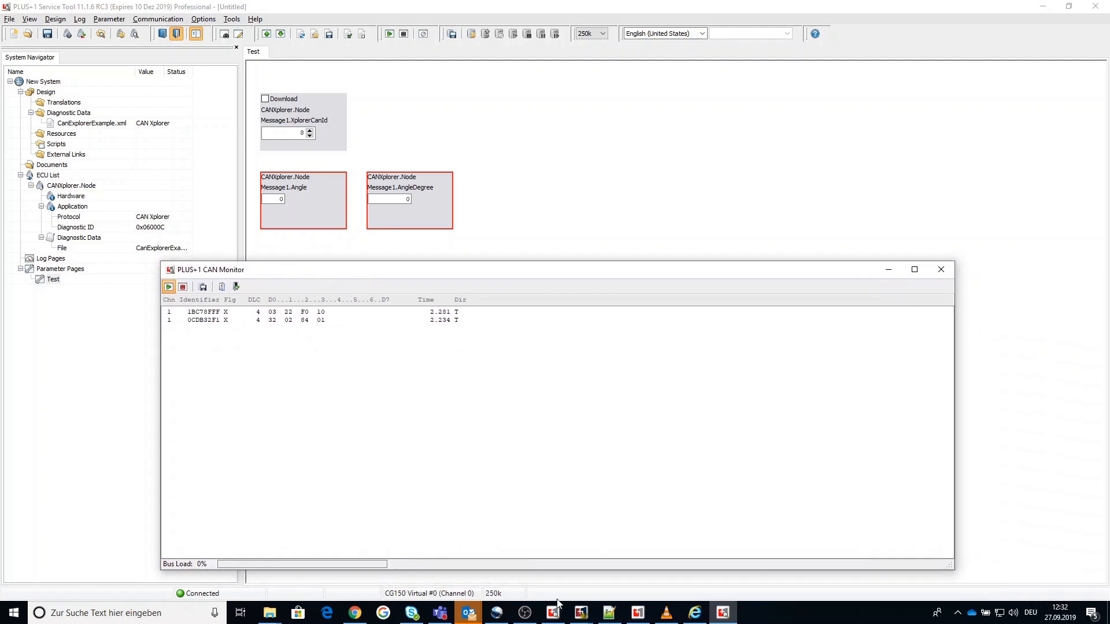
- Switch back to CANKing, send the CAN message again, and start logging in Service Tool
click(583, 613)
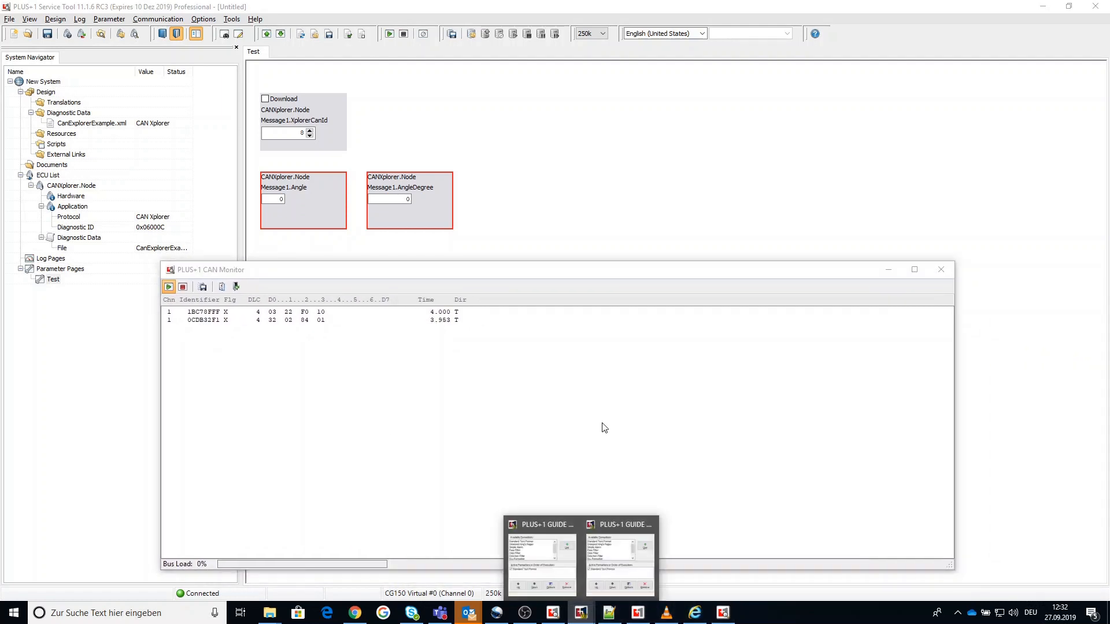
mouse_move(581, 612)
click(603, 572)
click(606, 130)
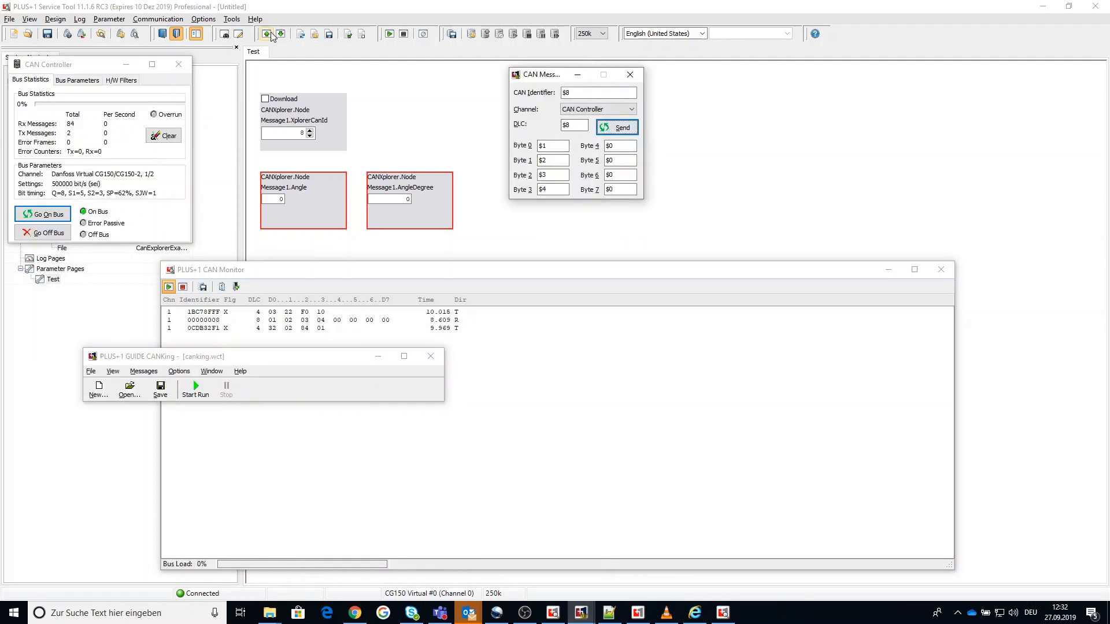
click(388, 35)
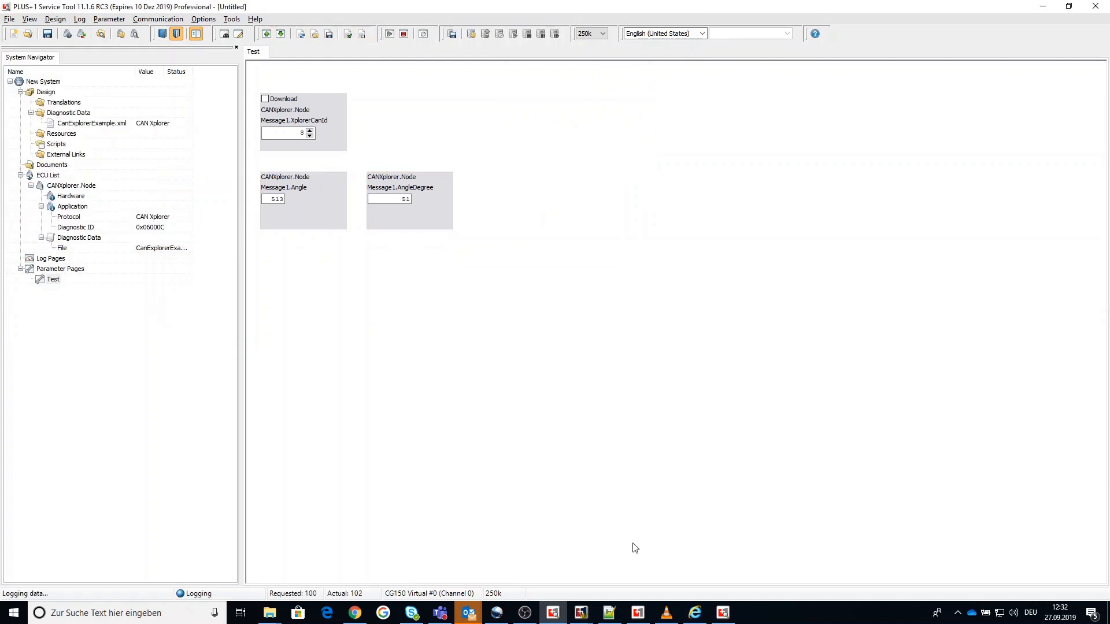
- Restore the Service Tool window to a smaller size, then reposition and narrow the CAN Monitor window
click(1068, 6)
drag(727, 273, 826, 264)
drag(1050, 560, 977, 561)
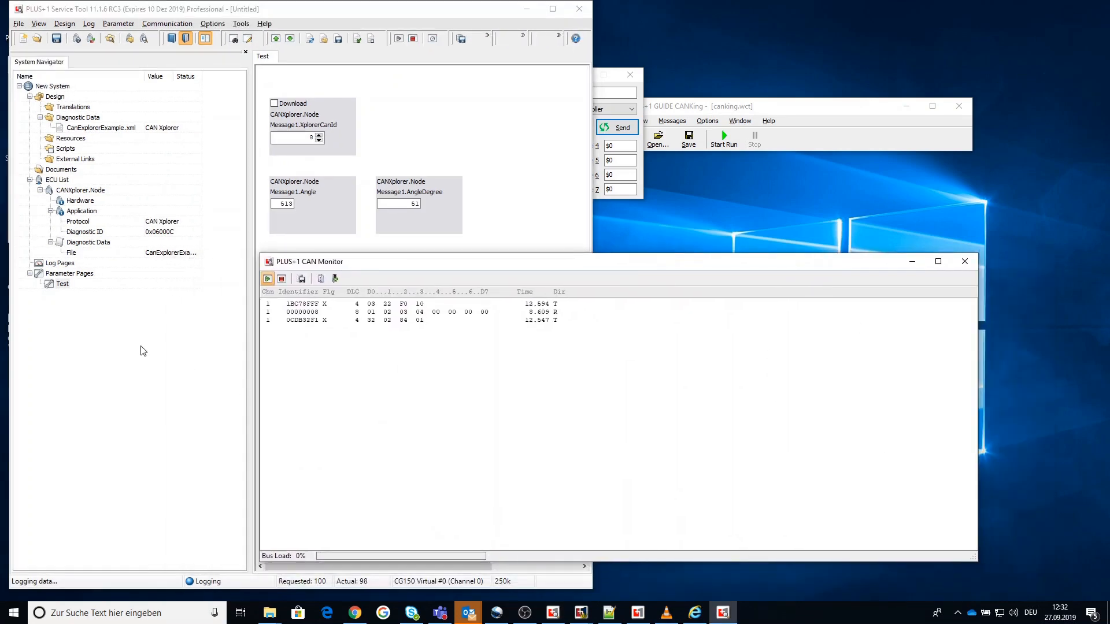
- Open the Test page in the page designer and paste a copy of the Message1.AngleDegree log beside the original
click(67, 285)
double_click(287, 288)
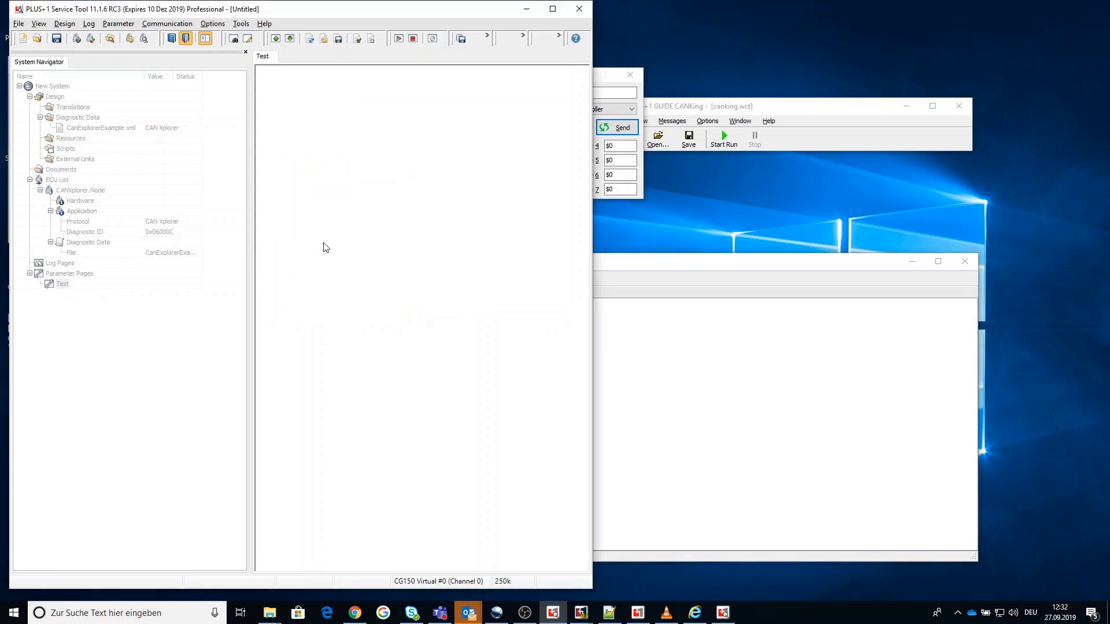
click(593, 293)
key(ctrl+c)
click(657, 293)
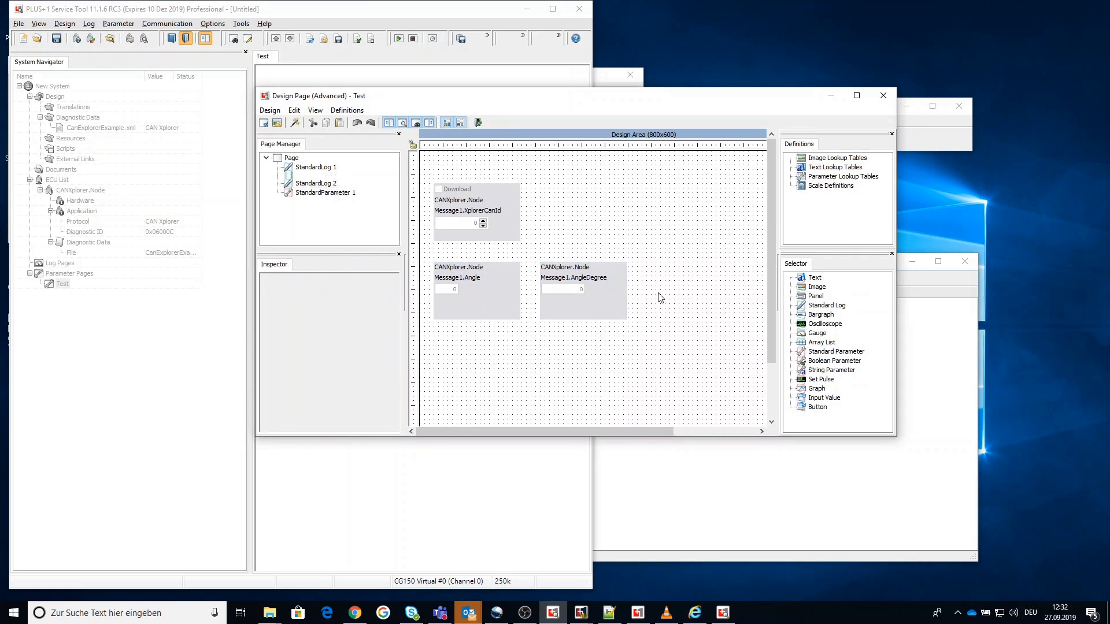
key(ctrl+v)
drag(682, 312, 656, 258)
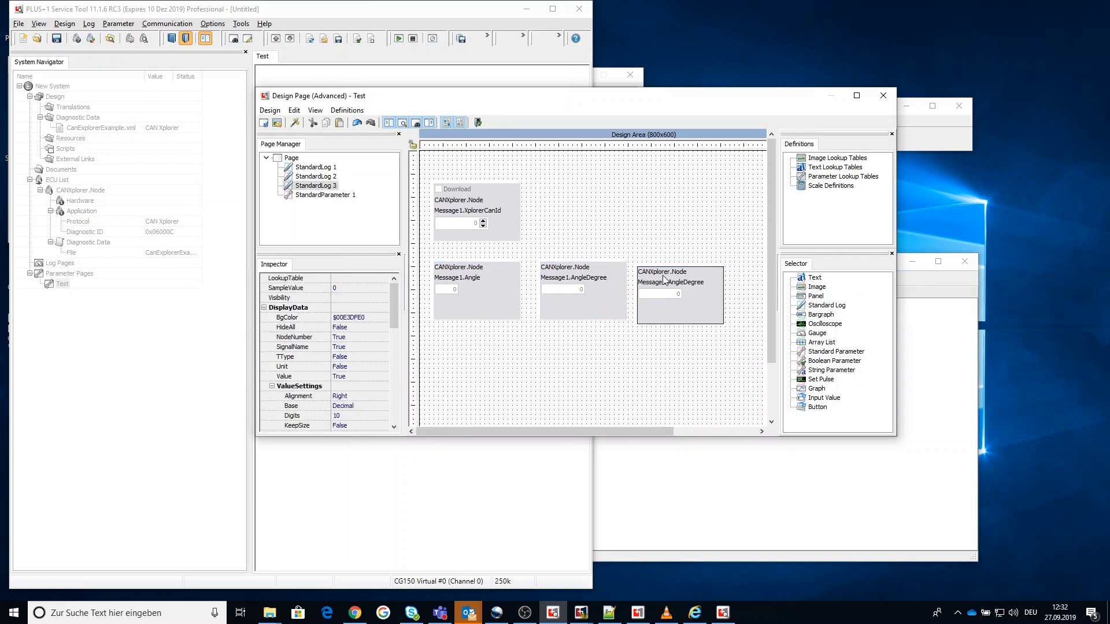
- Enable the unit display and choose a value multiplier for the copied AngleDegree log, and close the page designer
double_click(659, 271)
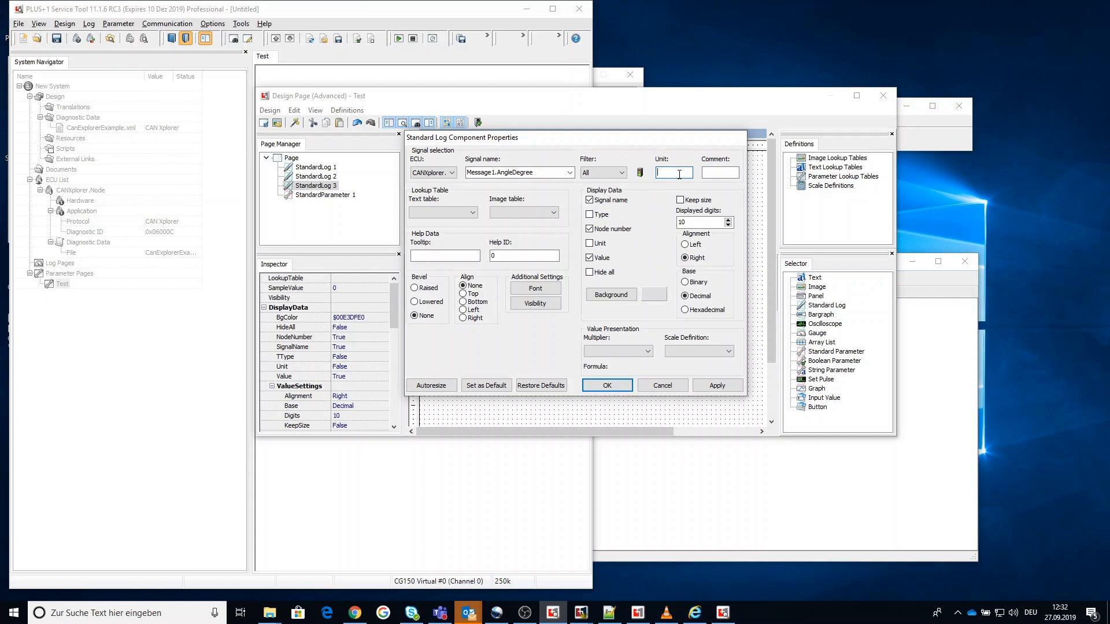
click(639, 352)
click(627, 368)
click(622, 386)
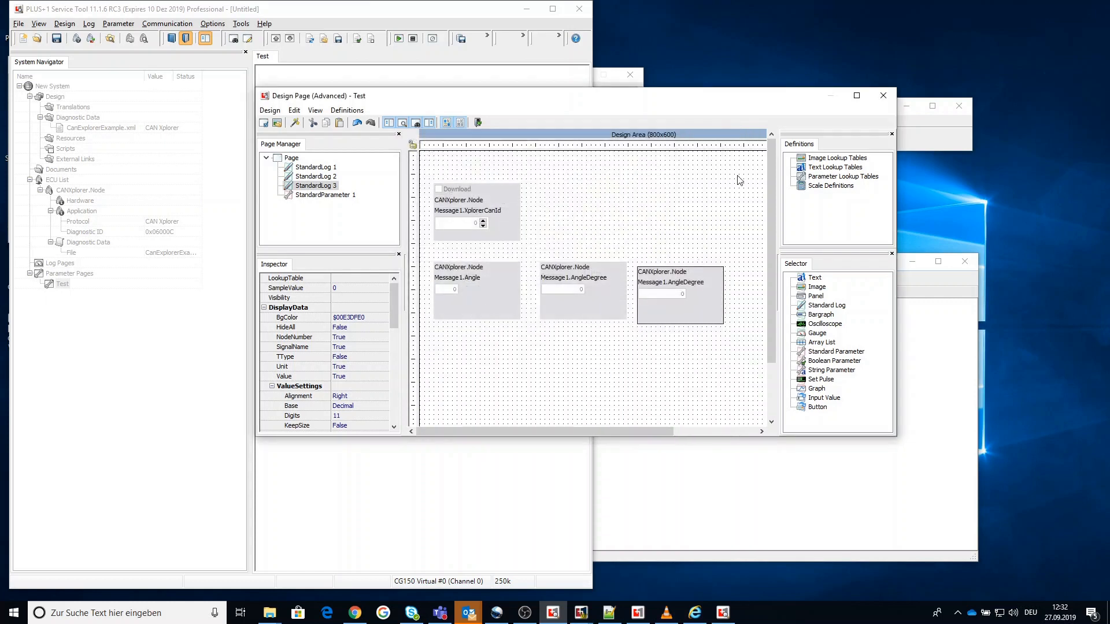
click(883, 95)
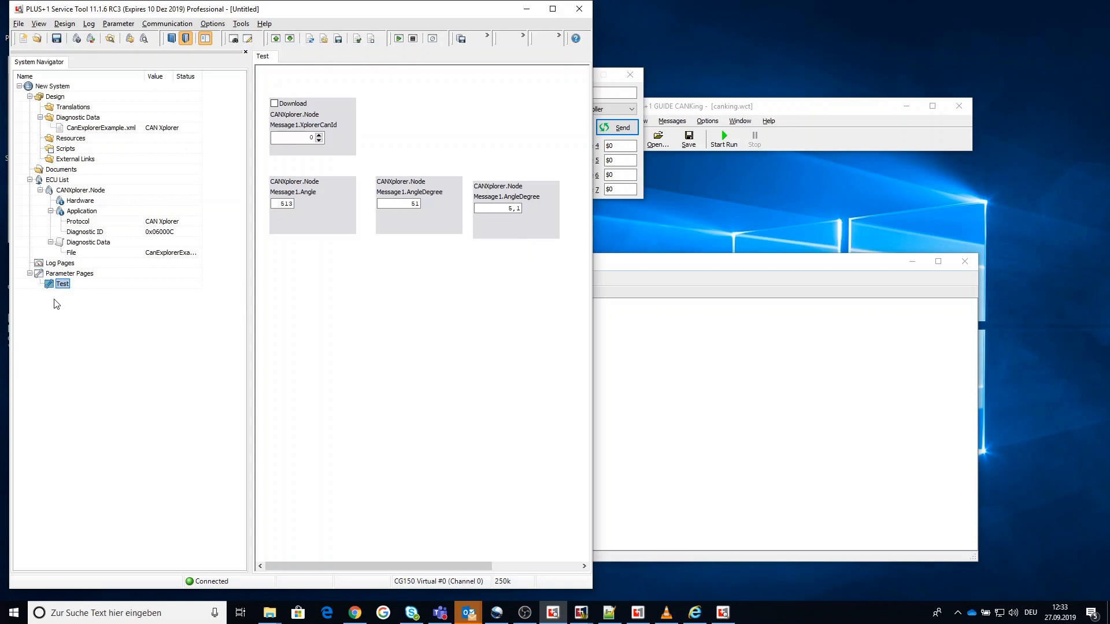
- Reopen the Test page design, add a Standard Log below the Angle log and assign it Message1.Byte1Signal
double_click(61, 284)
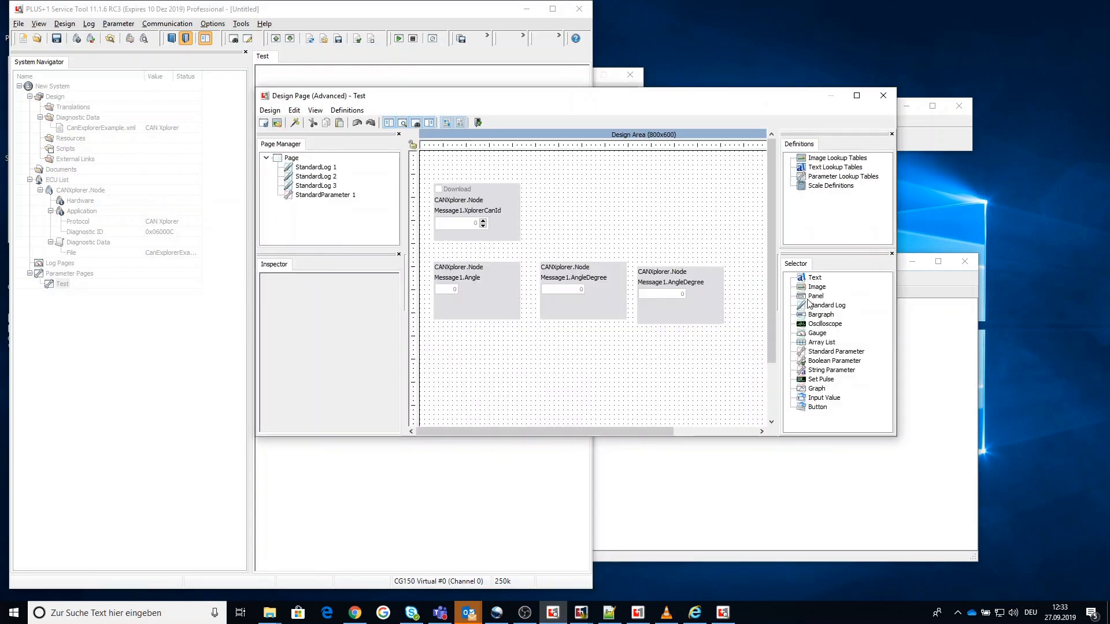
click(826, 305)
click(468, 351)
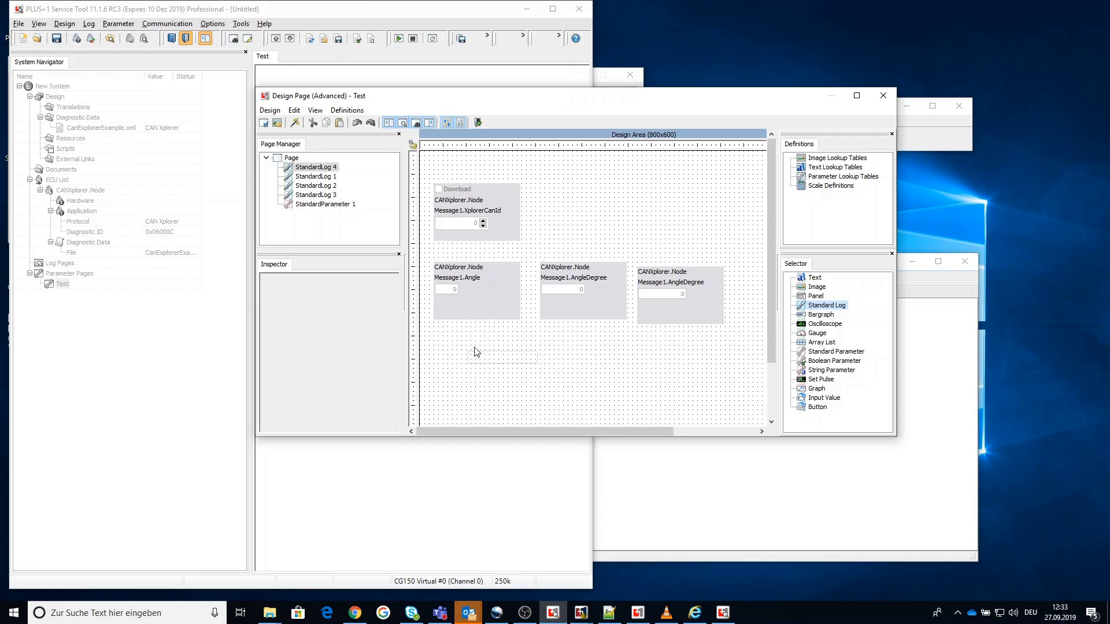
drag(499, 358, 459, 343)
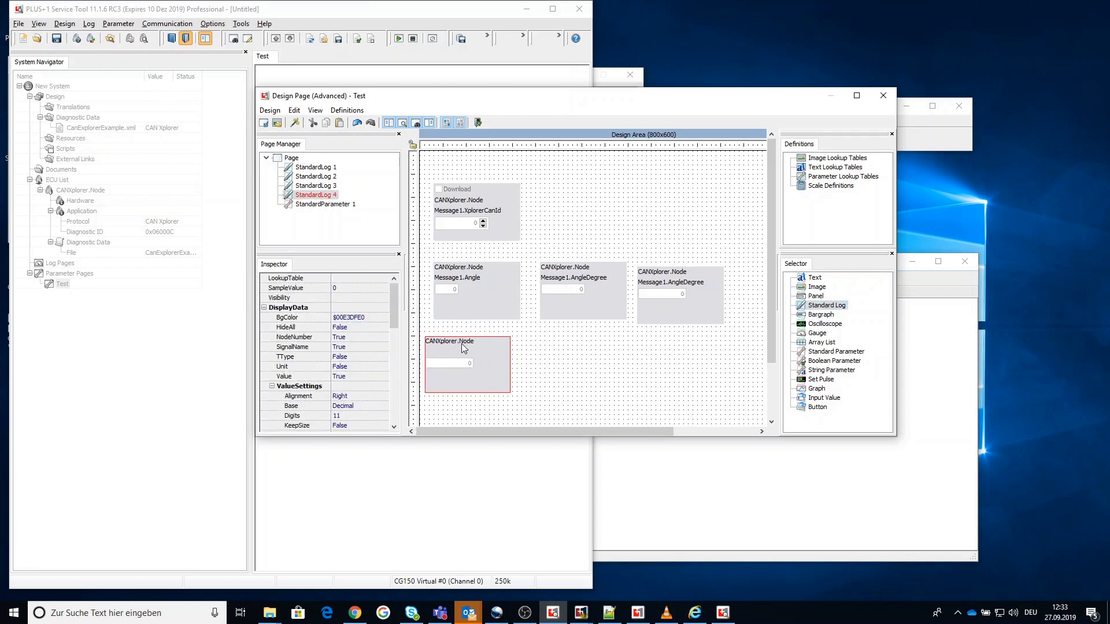
click(570, 172)
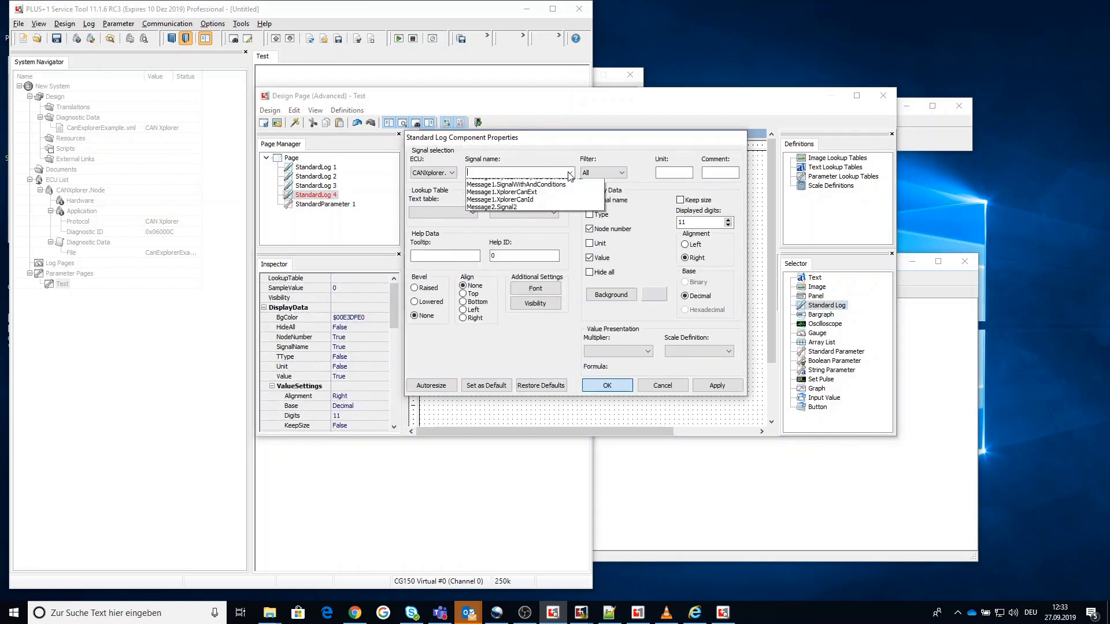
click(527, 199)
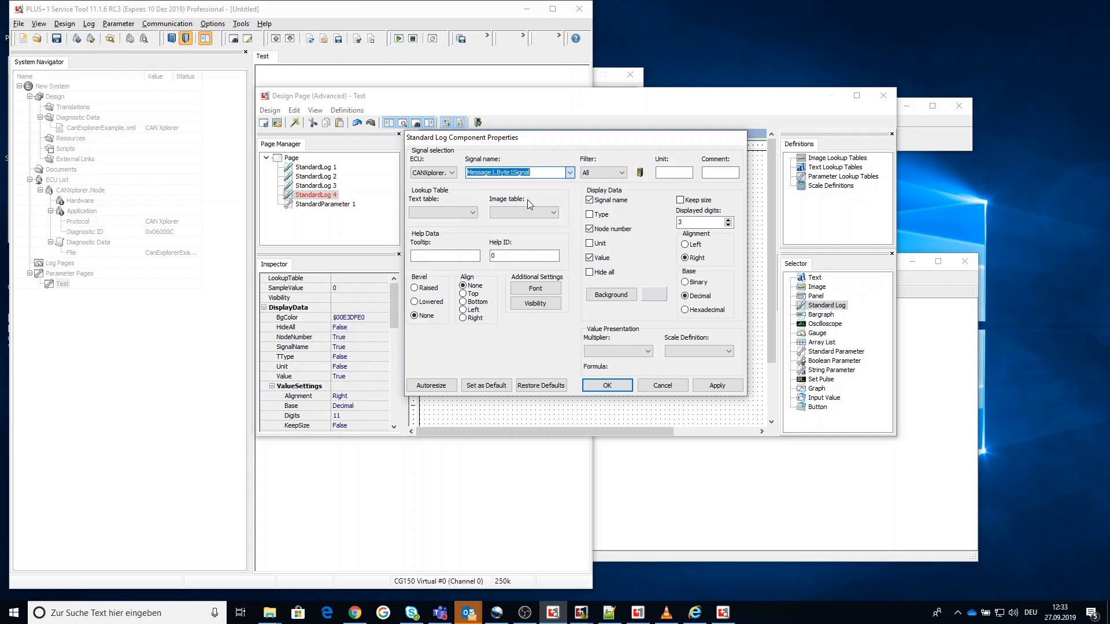
click(607, 385)
- Paste a copy of the Byte1Signal log beside it and assign the copy Message1.Byte2Signal
key(ctrl+c)
click(552, 365)
key(ctrl+v)
drag(566, 374, 552, 347)
double_click(552, 346)
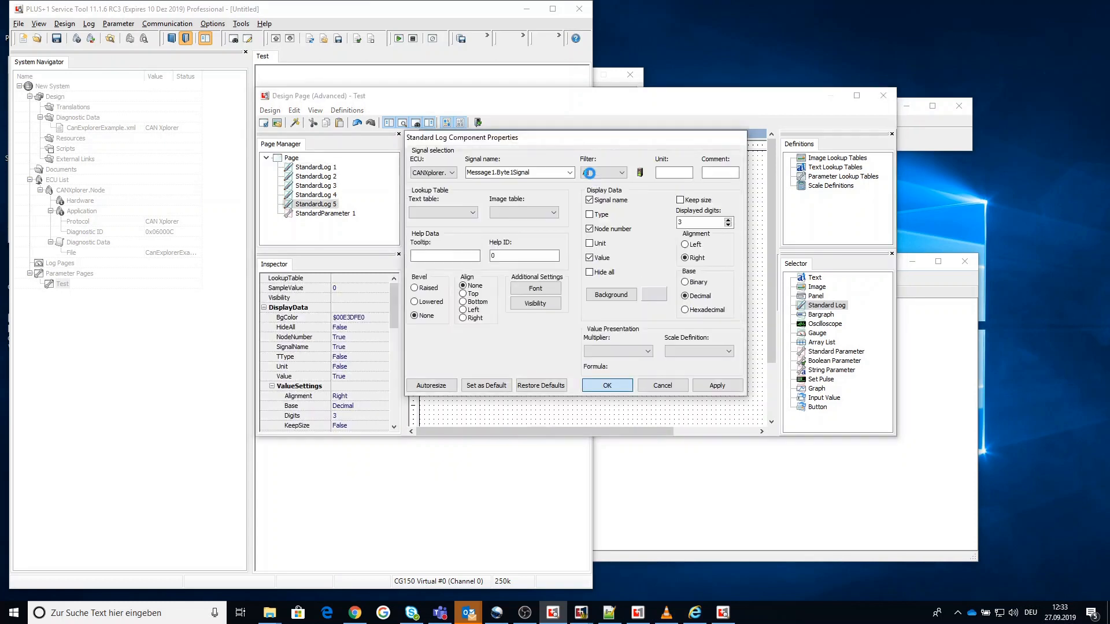
click(570, 172)
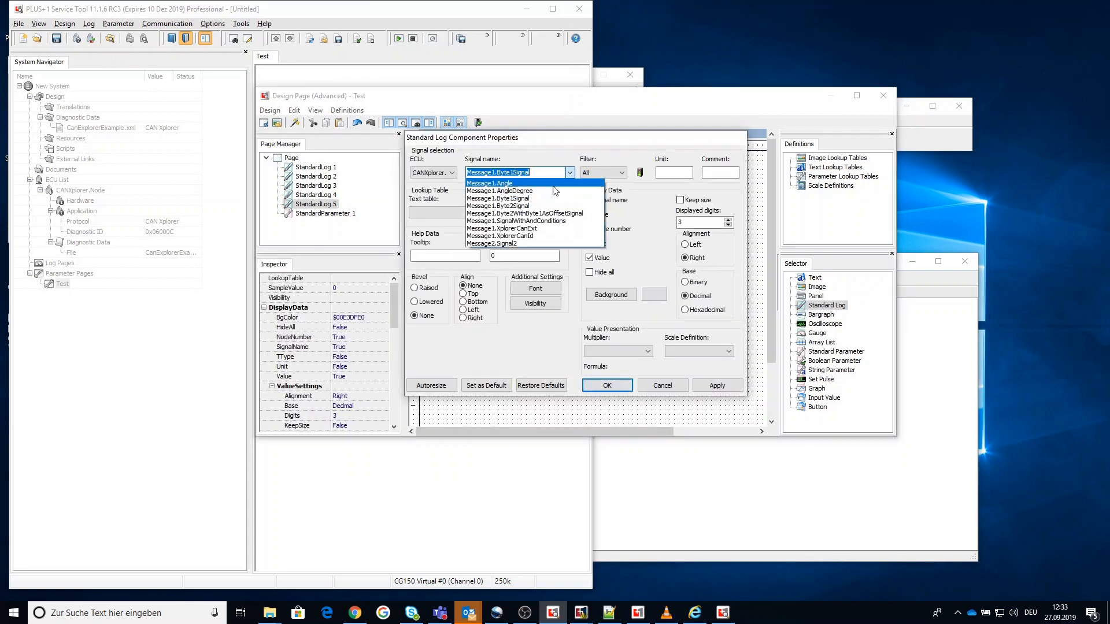
click(526, 198)
click(607, 385)
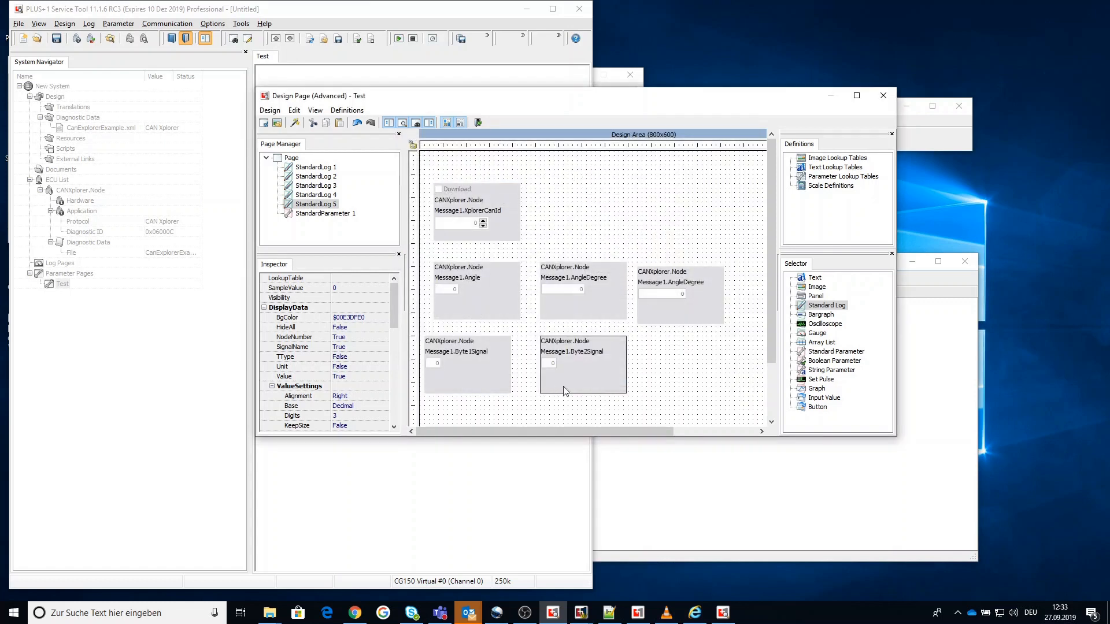
- Paste another Standard Log copy below the Byte1Signal log and assign it Message1.Byte2WithByte1AsOffsetSignal
scroll(584, 376, down, 3)
click(487, 307)
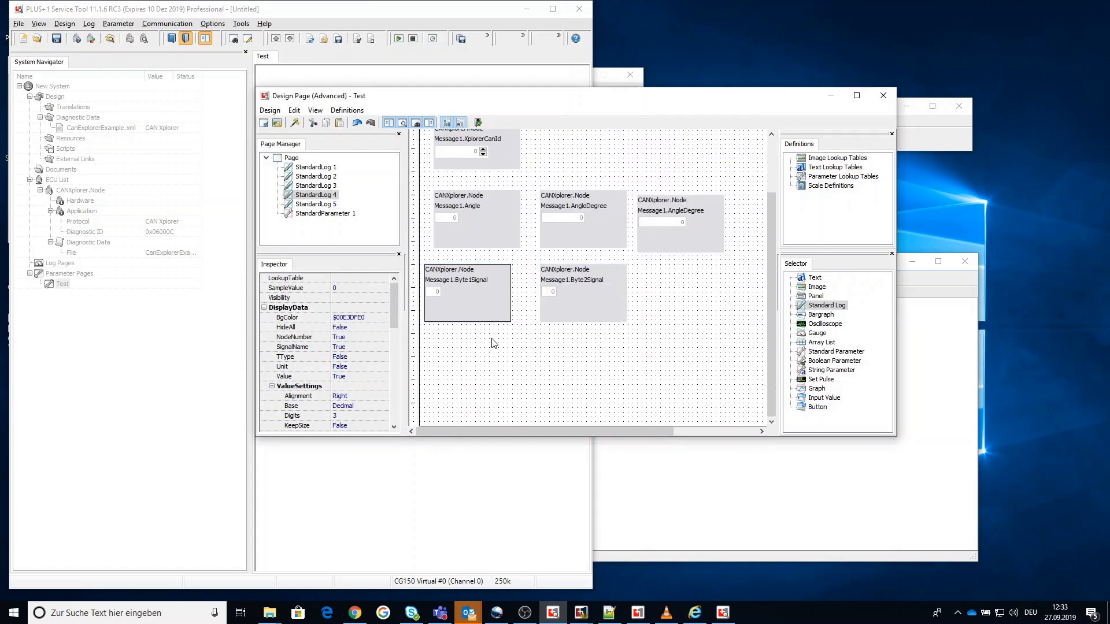
click(493, 355)
key(ctrl+v)
drag(516, 365, 459, 341)
double_click(461, 340)
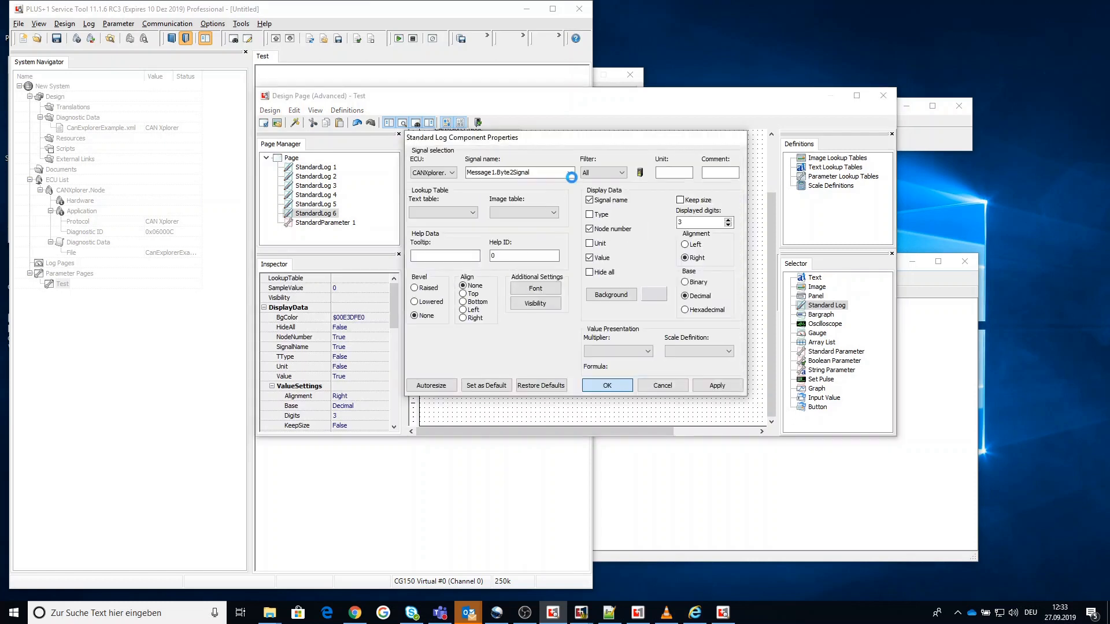
click(569, 173)
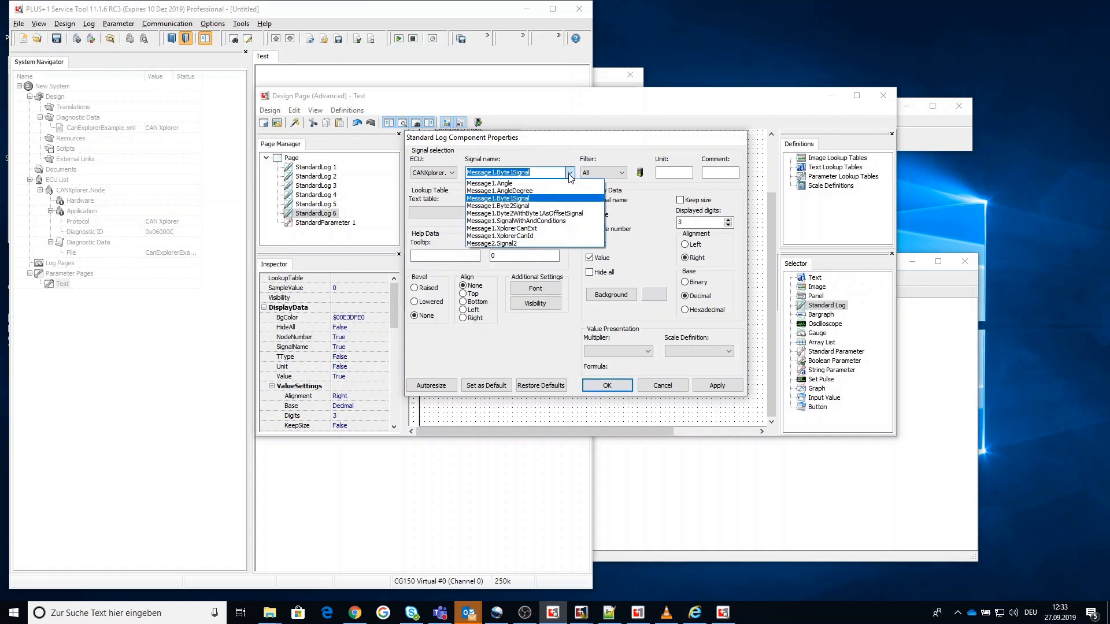
click(527, 213)
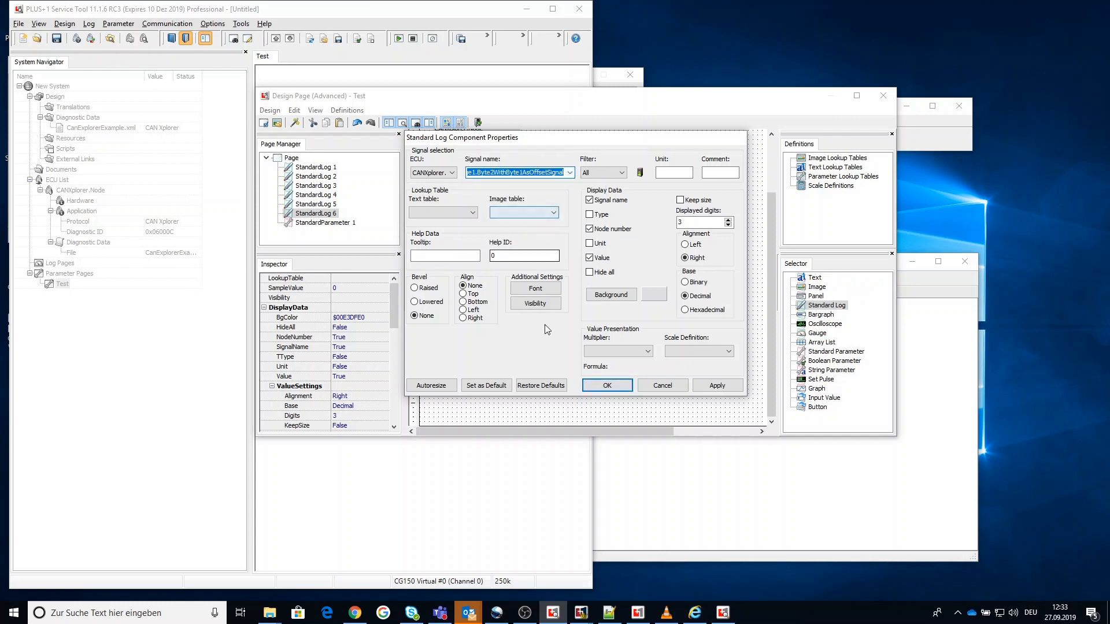
click(607, 384)
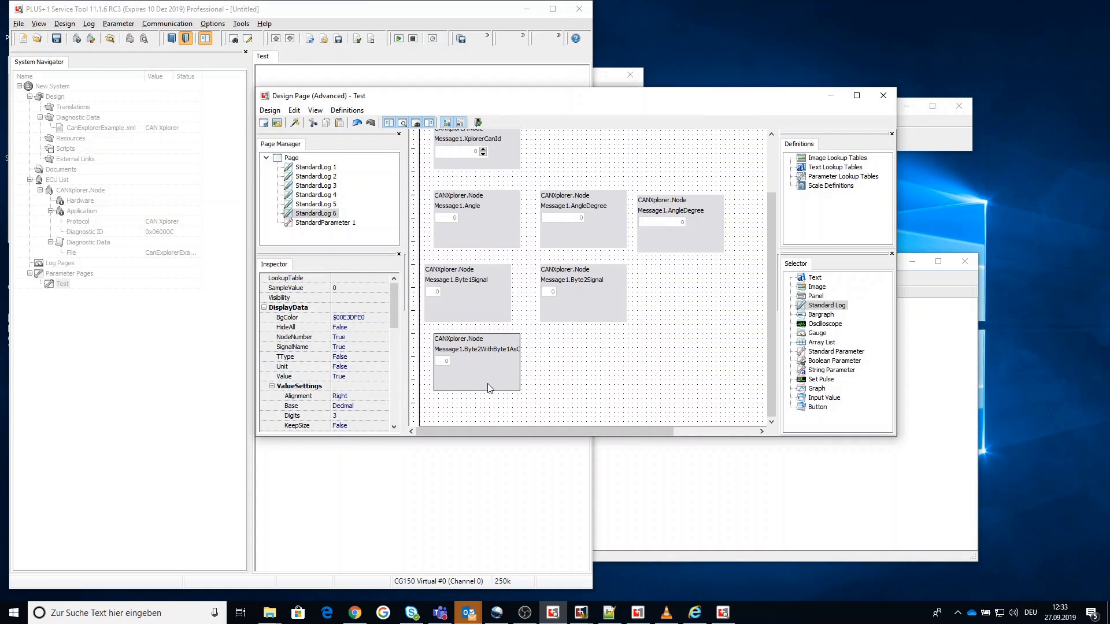
- Paste a Standard Log copy beside the Byte2WithByte1AsOffsetSignal log, assign it Message1.SignalWithAndConditions, and close the page designer
click(574, 359)
key(ctrl+v)
drag(597, 372, 582, 360)
double_click(579, 353)
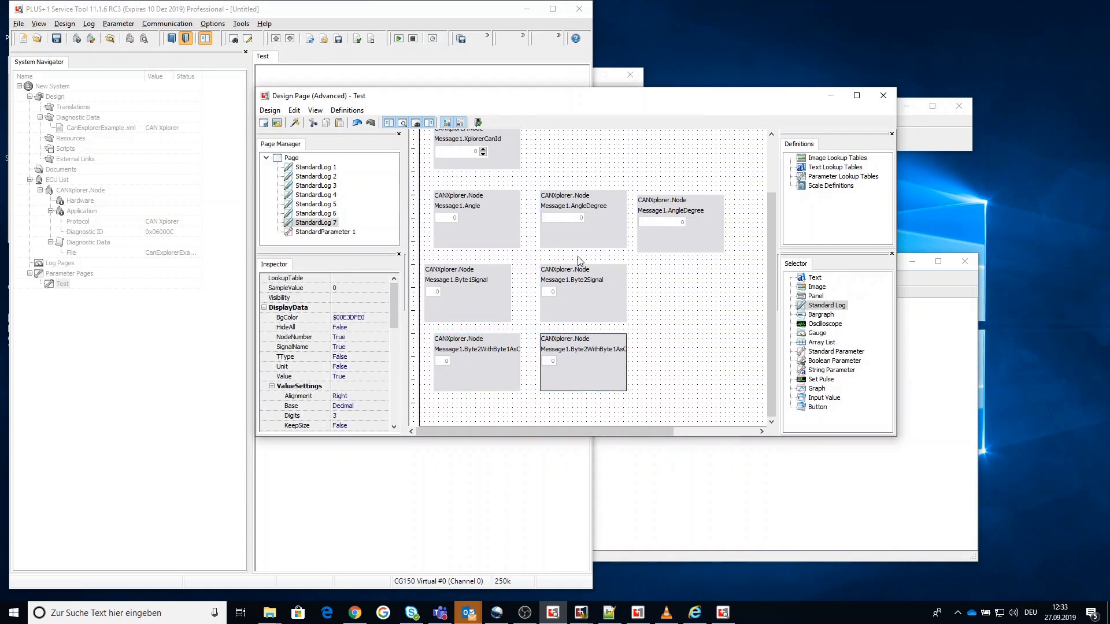
click(569, 172)
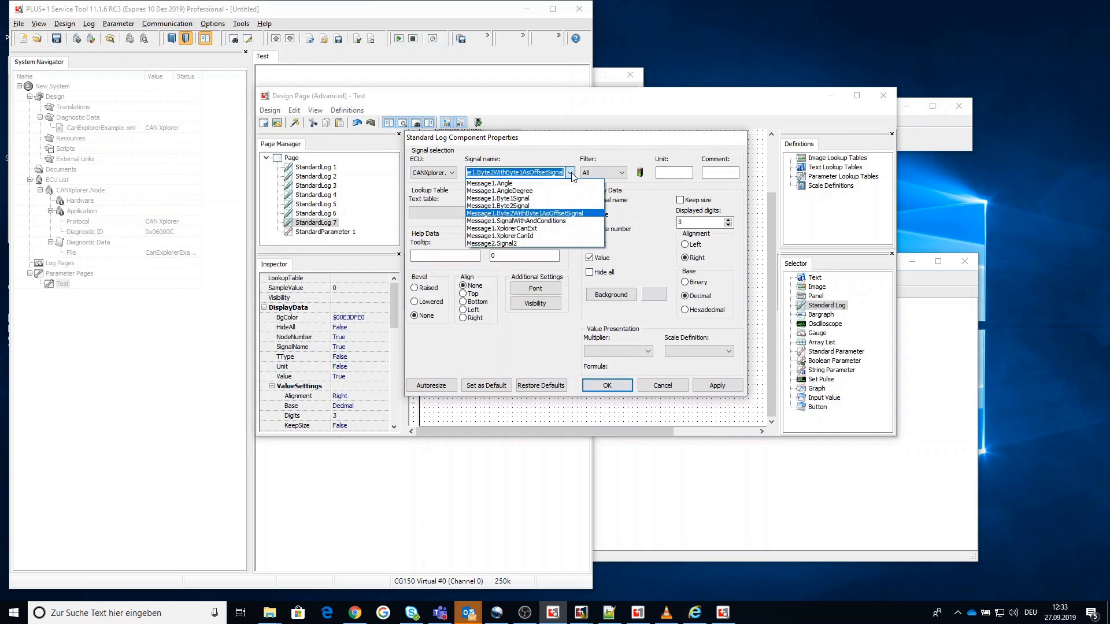
click(530, 220)
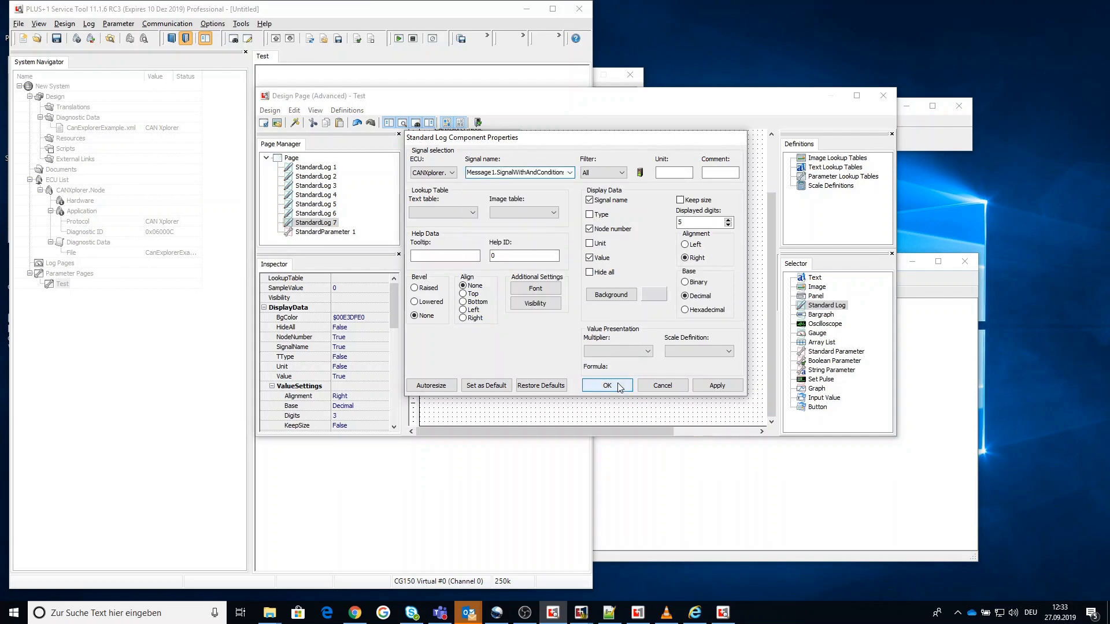
click(607, 385)
click(882, 95)
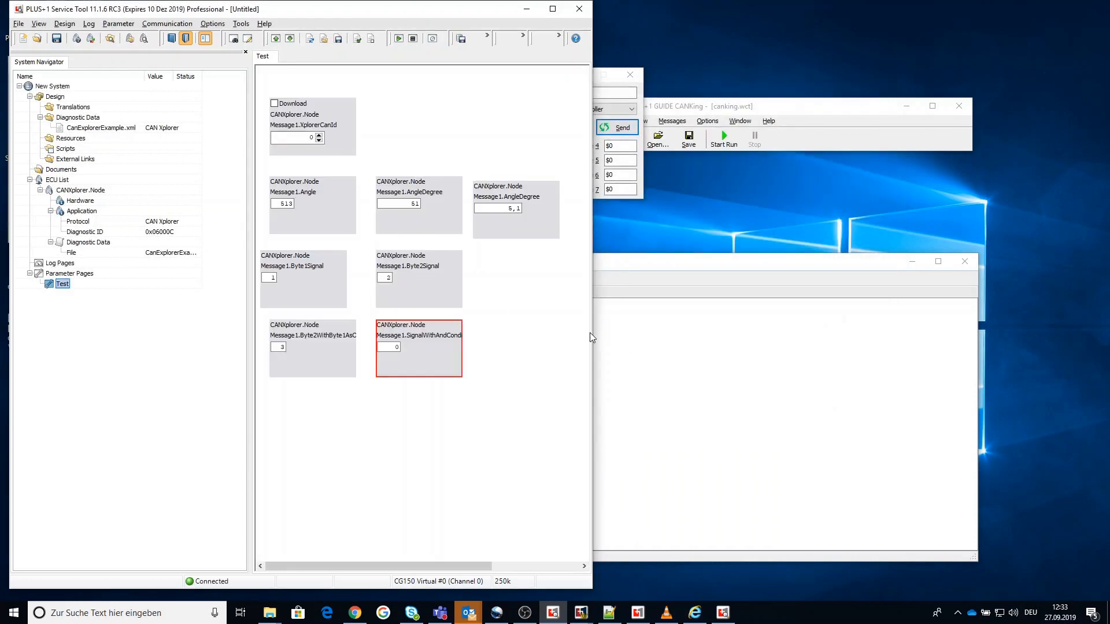
- Move the CANKing message and main windows clear of the Test page, sending the $8 message twice in between
click(617, 88)
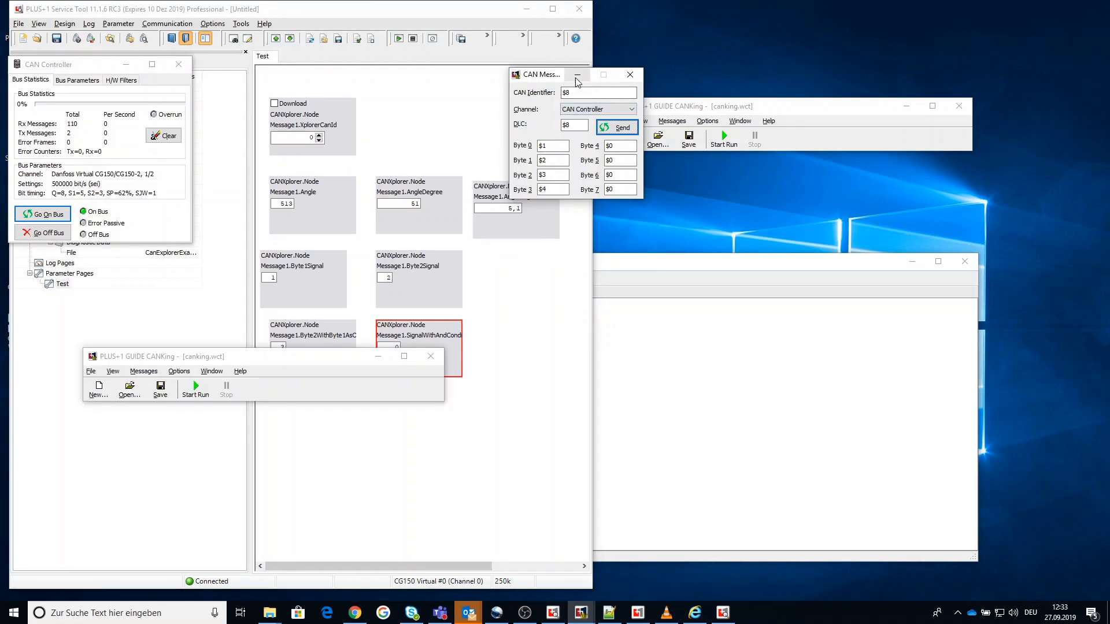
drag(549, 78, 759, 181)
click(827, 226)
click(828, 227)
drag(361, 357, 958, 359)
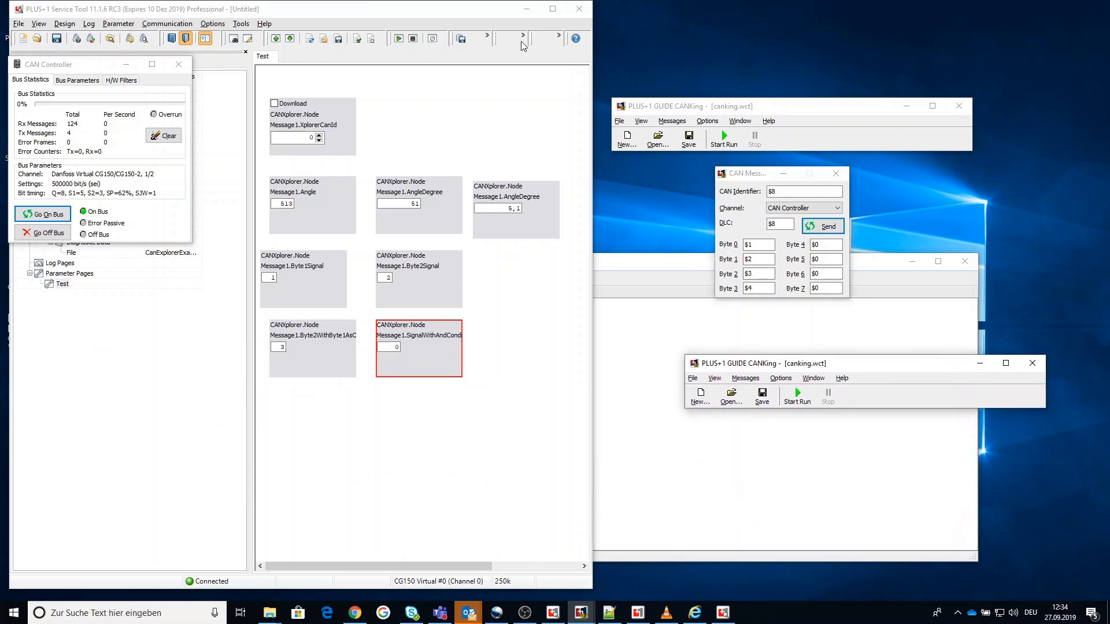
- Start logging and read the parameters in Service Tool, and send the CANKing message with Byte 1 set to 4
click(399, 39)
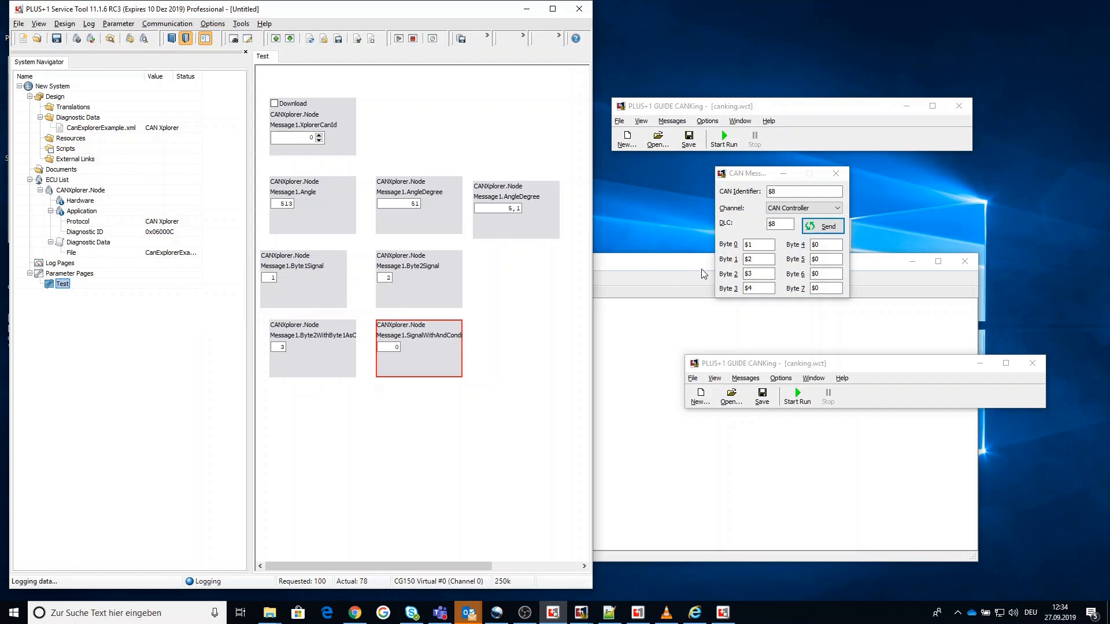
click(276, 41)
drag(770, 258, 738, 259)
text(4)
key(Return)
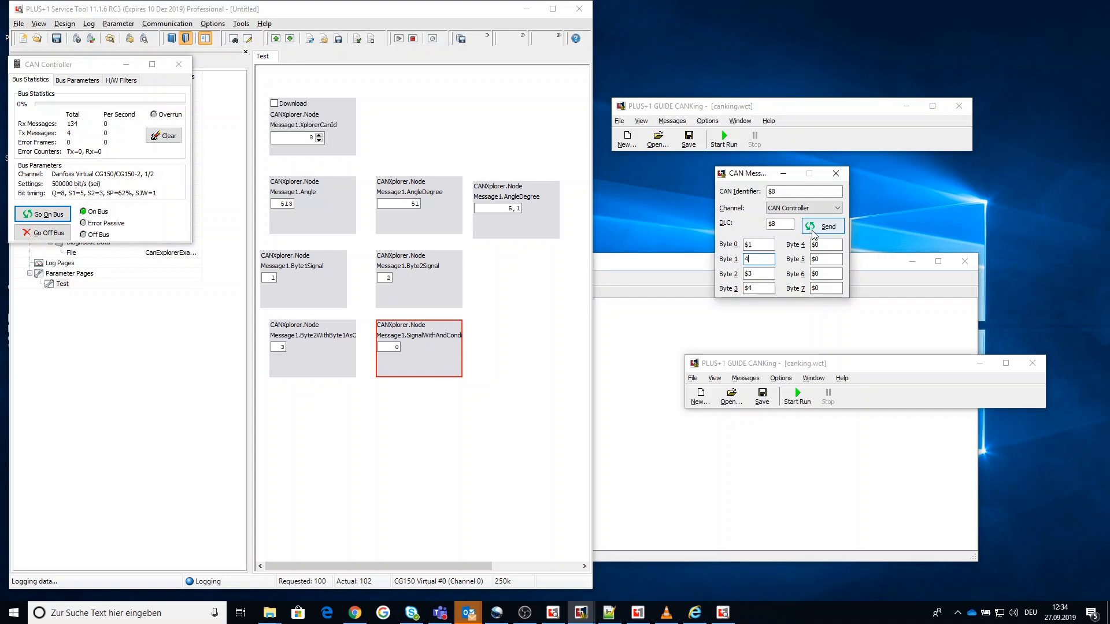
- Send the CANKing message with Byte 1 set successively to 5, 7 and 8
drag(766, 261, 741, 261)
text(5)
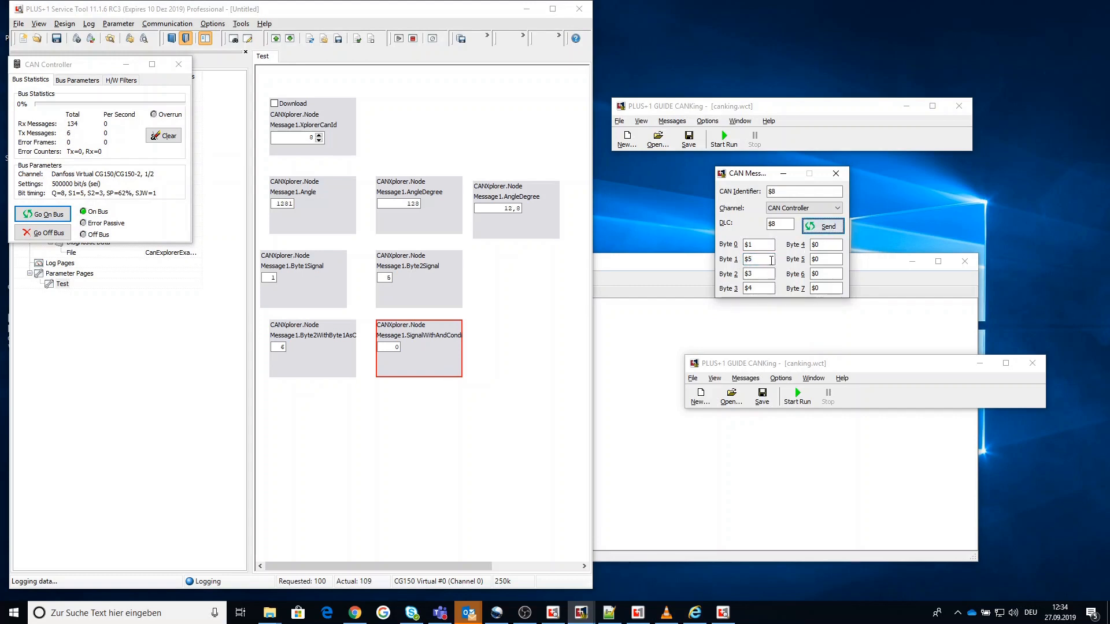
drag(766, 260, 742, 265)
text(7)
click(828, 227)
drag(765, 261, 742, 263)
text($8)
click(831, 229)
click(832, 230)
- Test the SignalWithAndConditions log by sending the CANKing message with Byte 1 set to 5 and to 6
drag(772, 260, 720, 265)
text($5)
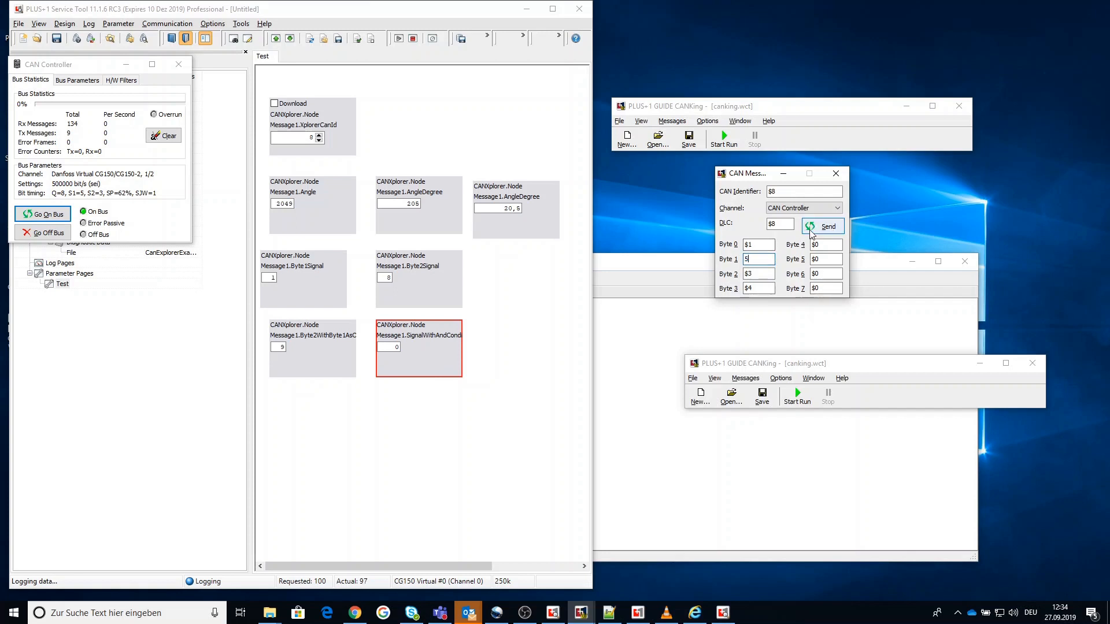
click(824, 230)
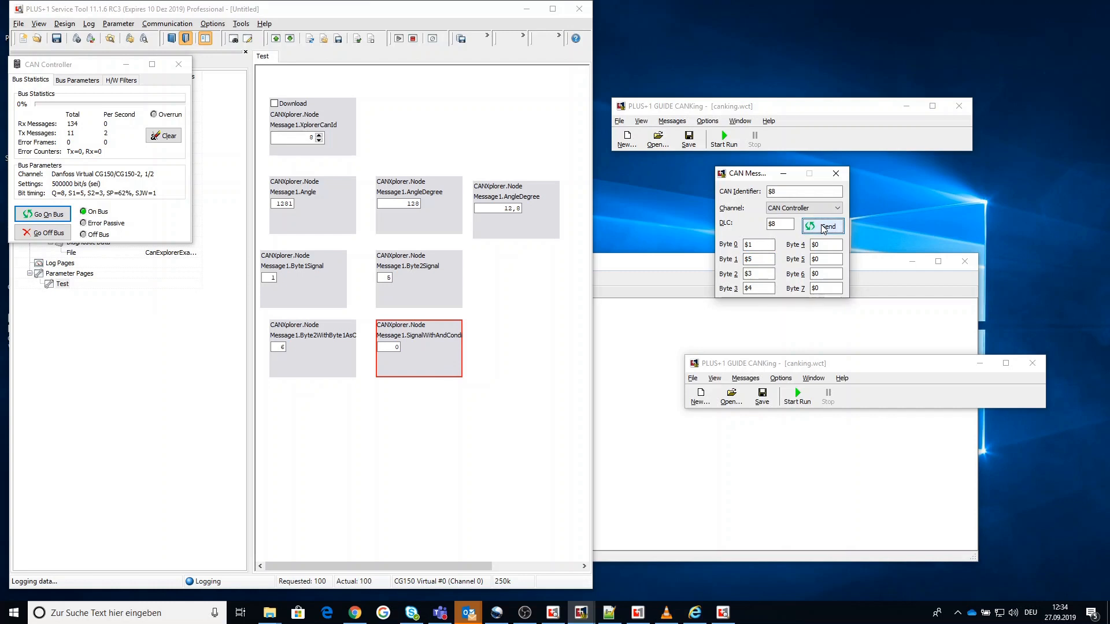
click(824, 228)
click(823, 227)
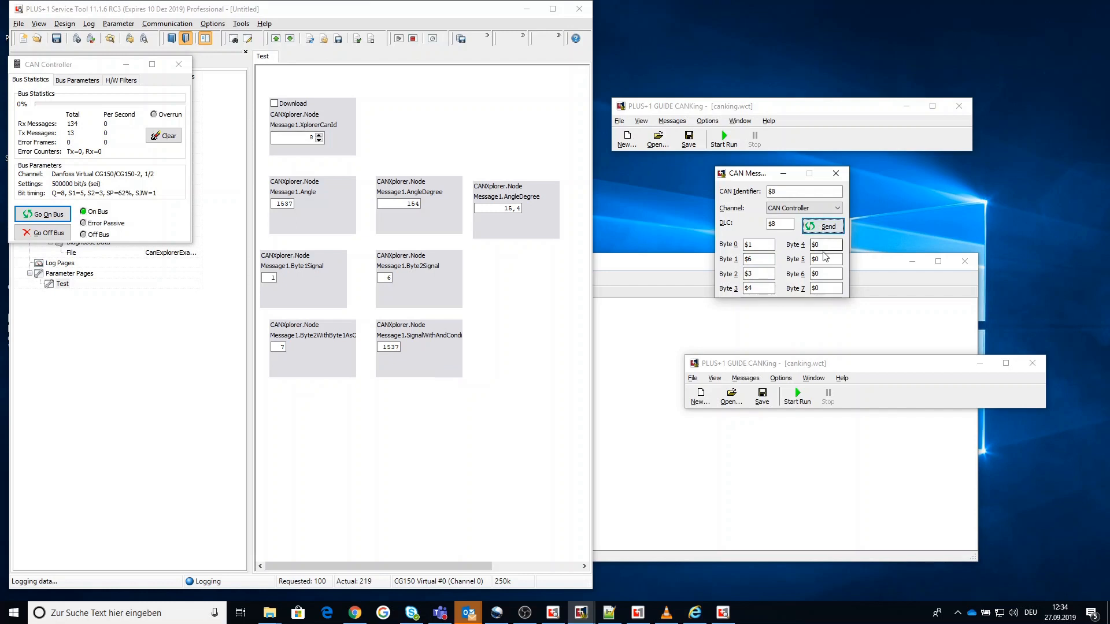
- Reopen the Test page design, add a Standard Parameter beside the XplorerCanId parameter, assign it Message2.Signal2, and close the designer
click(66, 287)
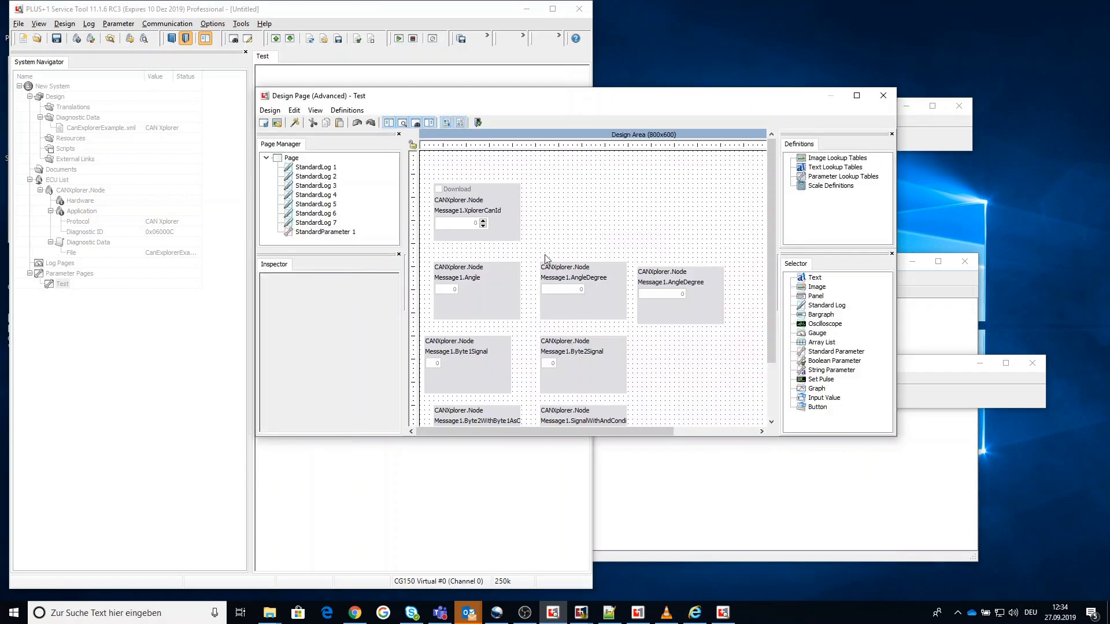
click(832, 351)
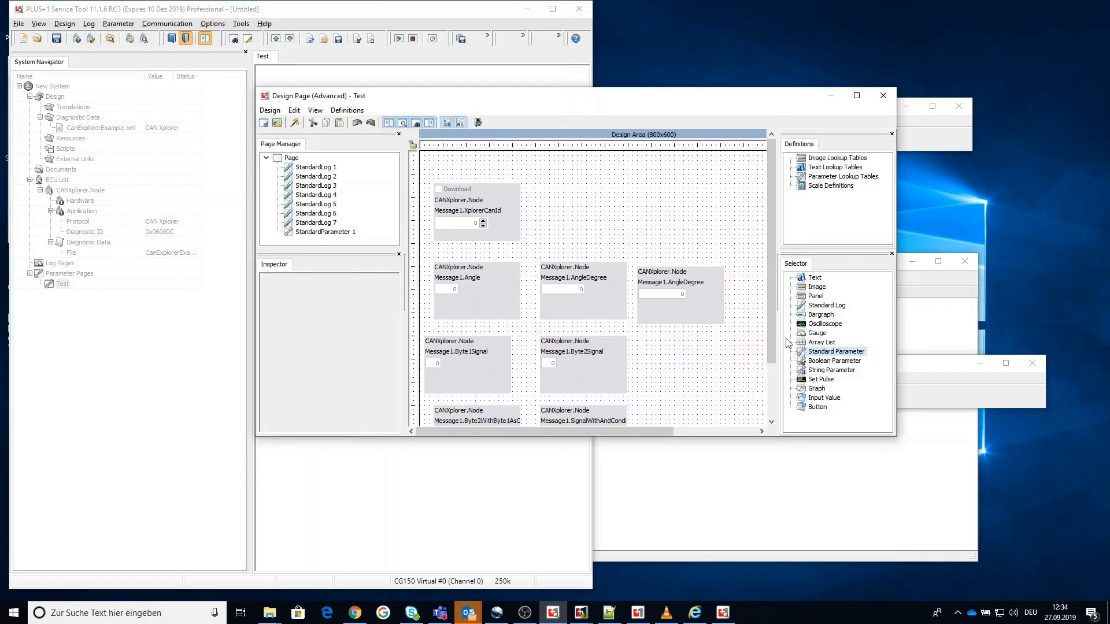
click(556, 204)
drag(611, 225, 599, 207)
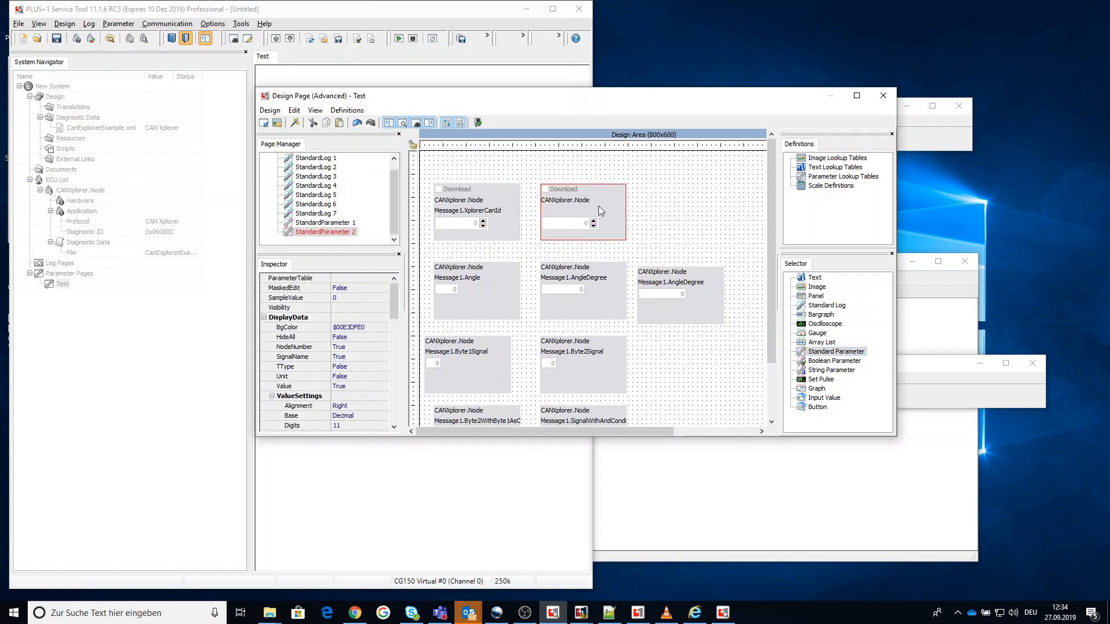
double_click(599, 205)
click(569, 149)
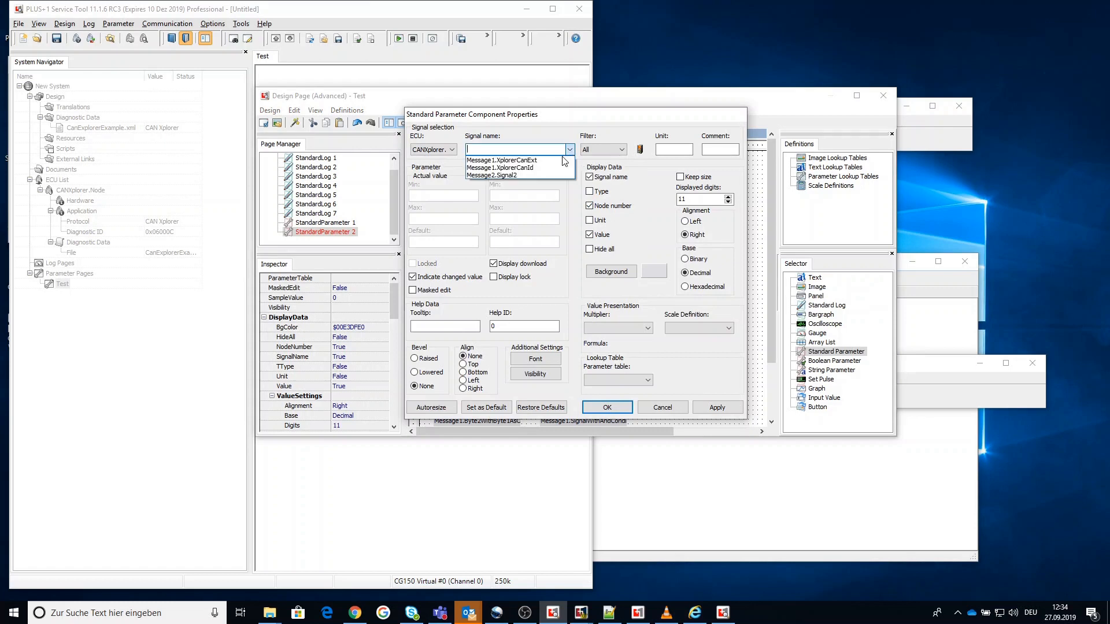
click(520, 175)
click(607, 407)
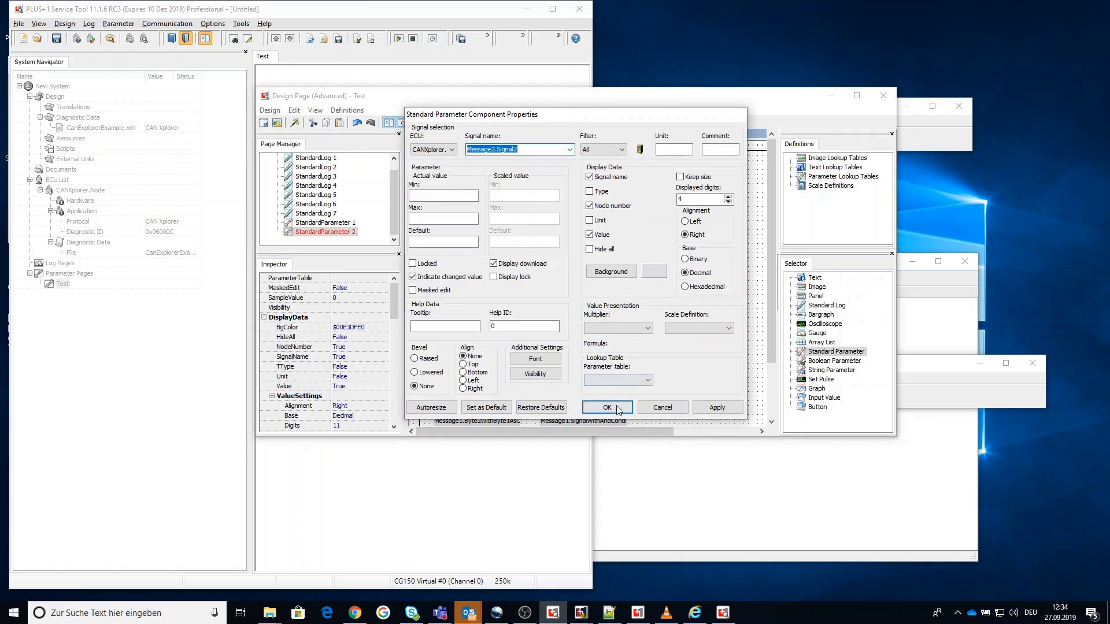
click(883, 95)
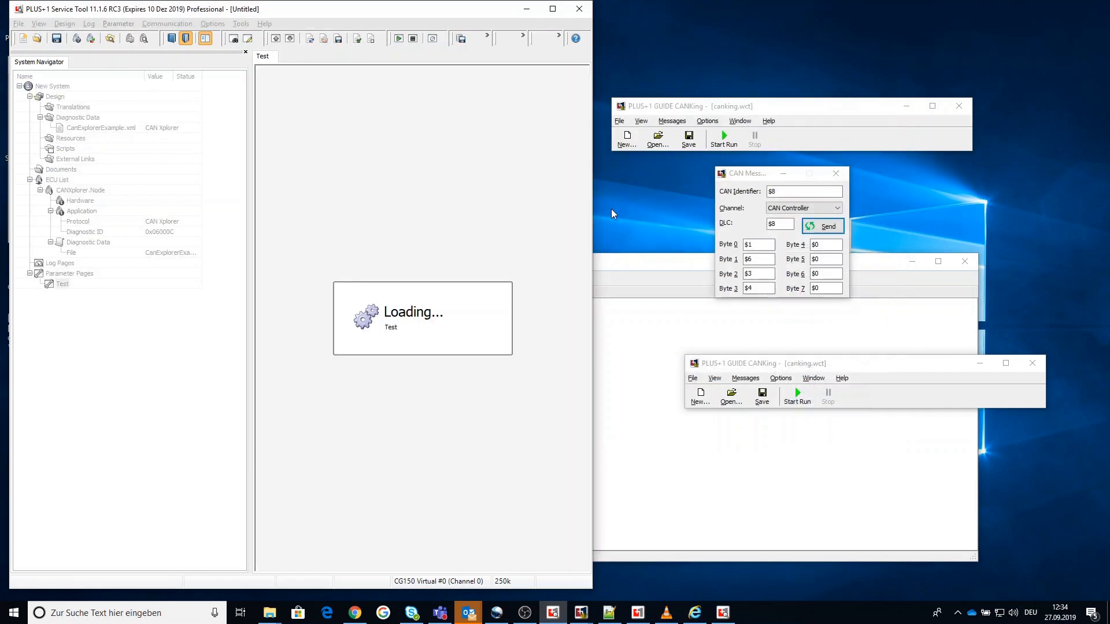
- Restart logging on the Test page and read the parameter values from the node
click(399, 38)
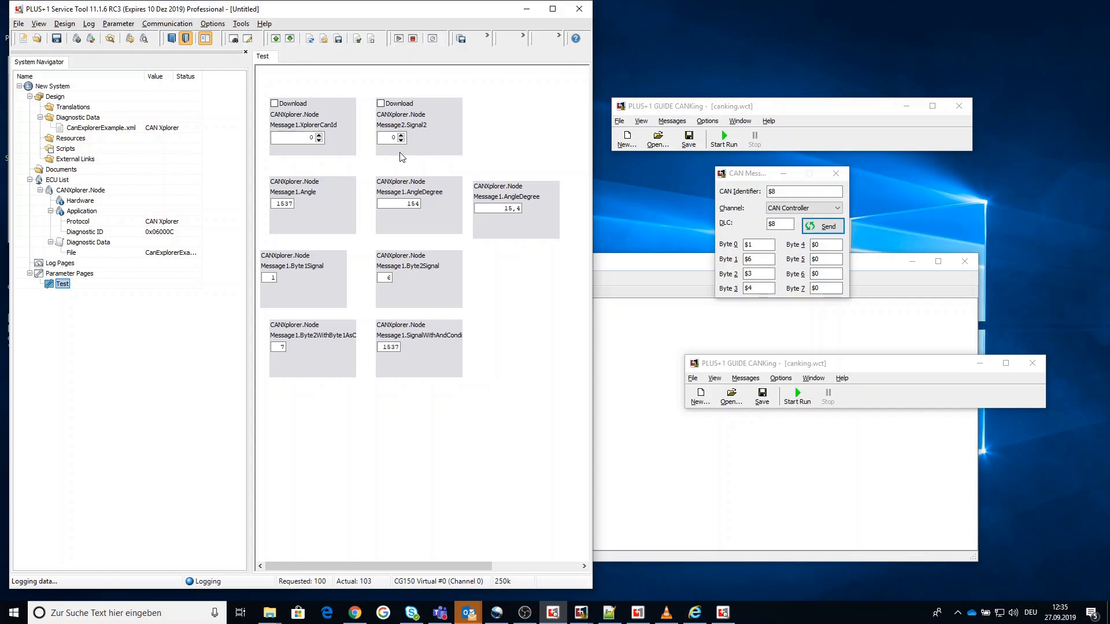
click(277, 41)
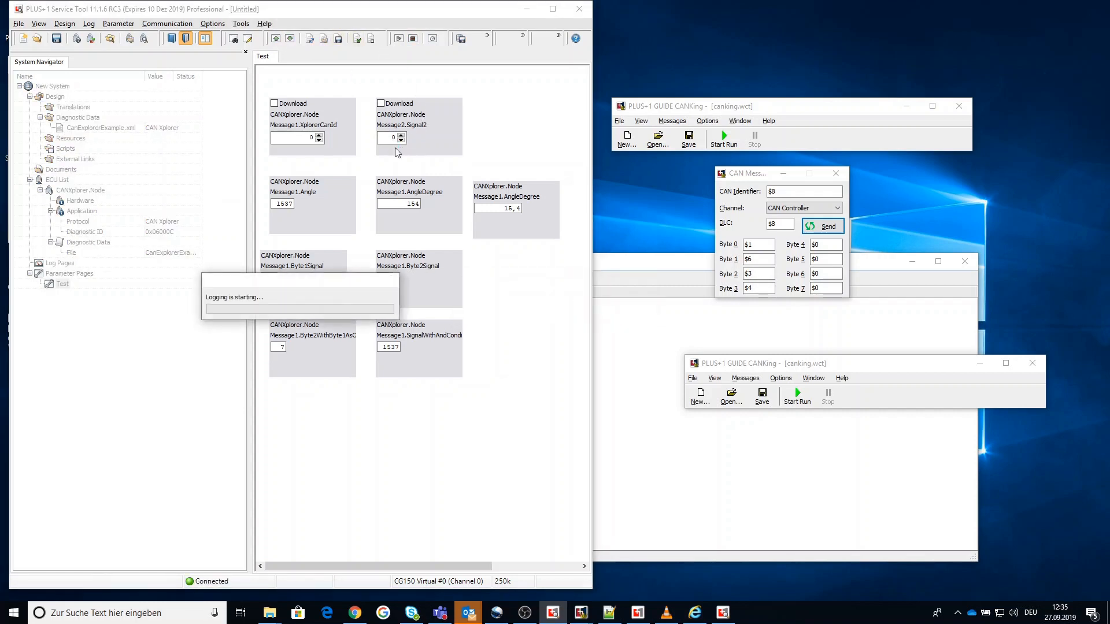
- Place the CAN Monitor window below the CANKing message window and set the Message2.Signal2 parameter to 1
click(631, 275)
drag(623, 269, 932, 324)
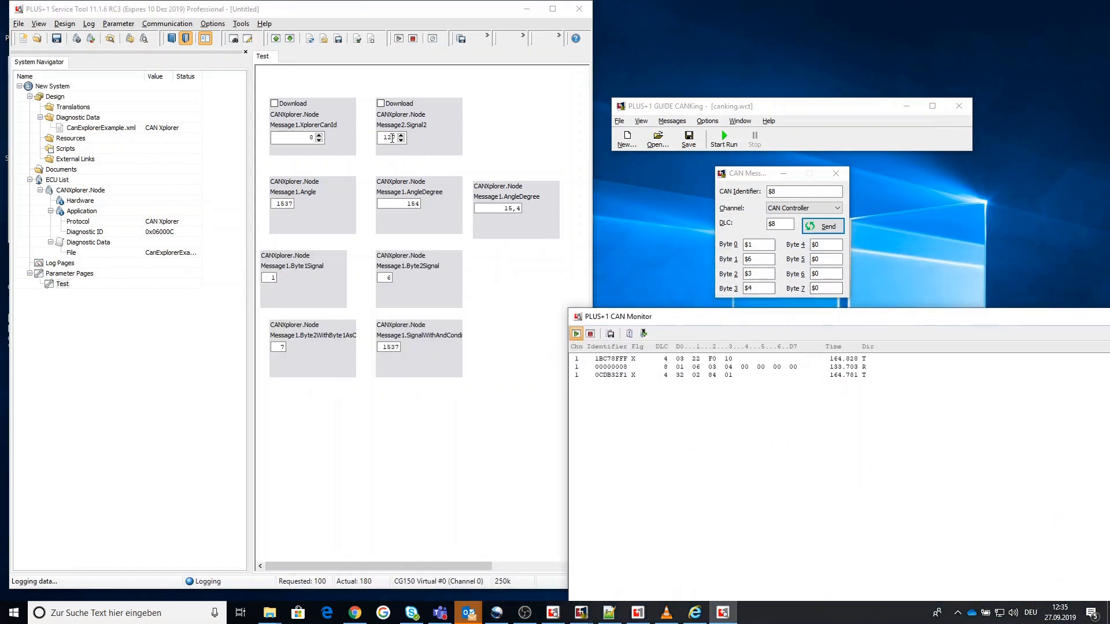
double_click(391, 138)
text(1)
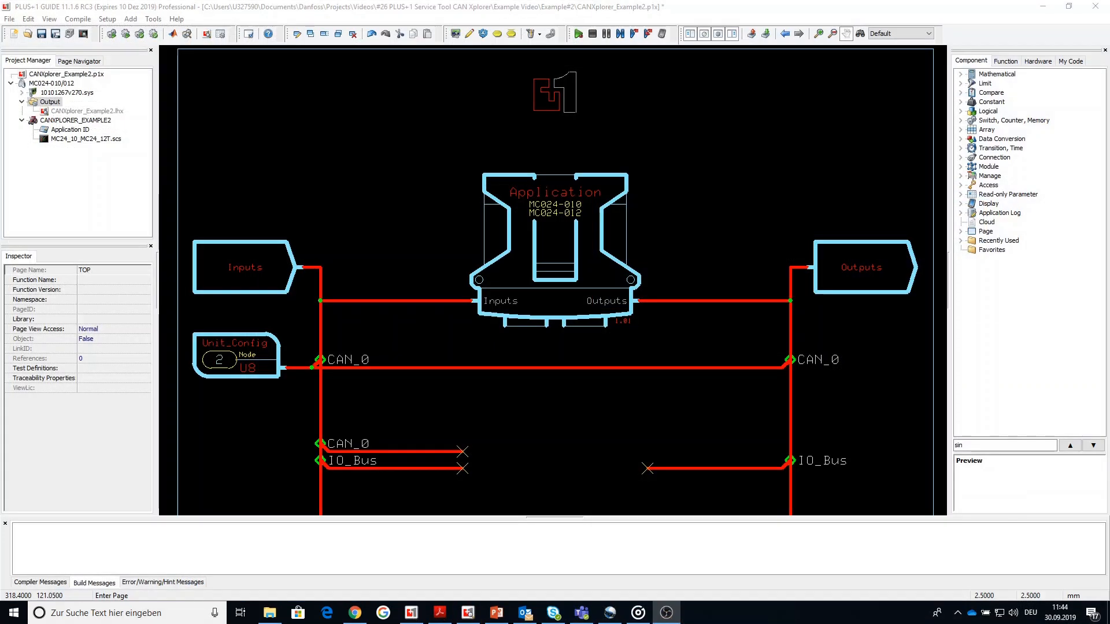
- In PLUS+1 GUIDE, open the Application page of CANXplorer_Example2 and examine the PGN 61444 transmit block and its frame description
scroll(530, 418, down, 1)
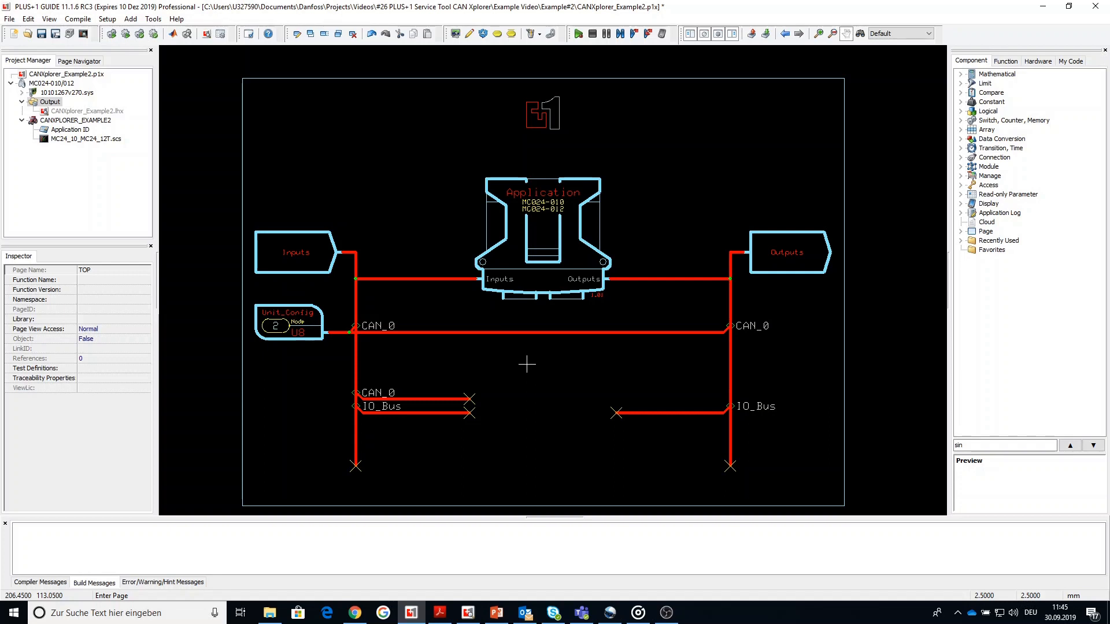
double_click(515, 186)
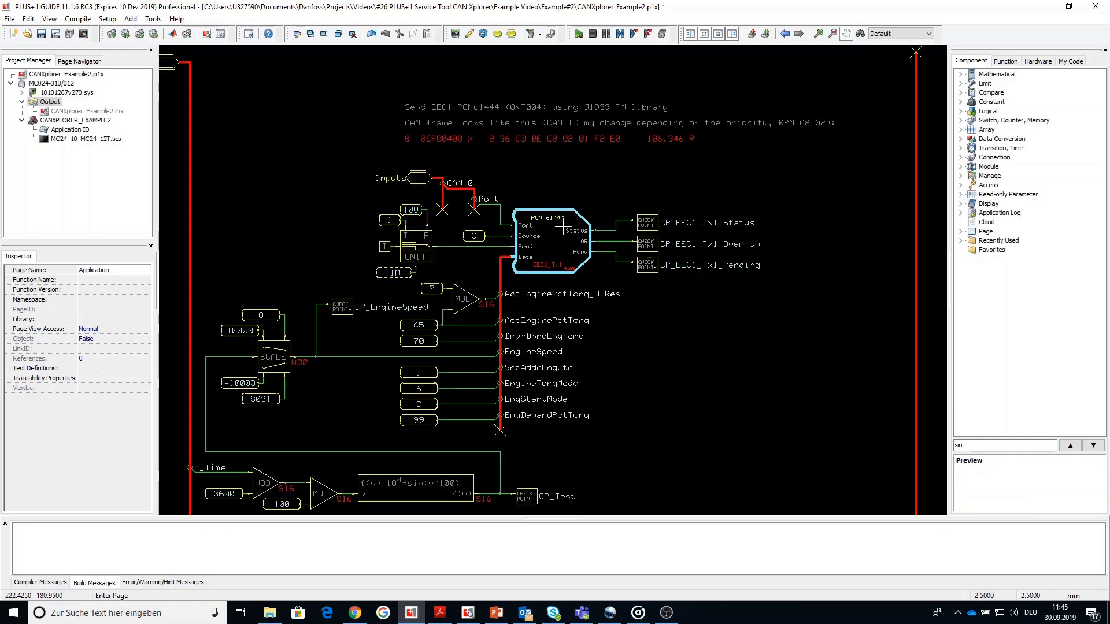
scroll(792, 118, up, 2)
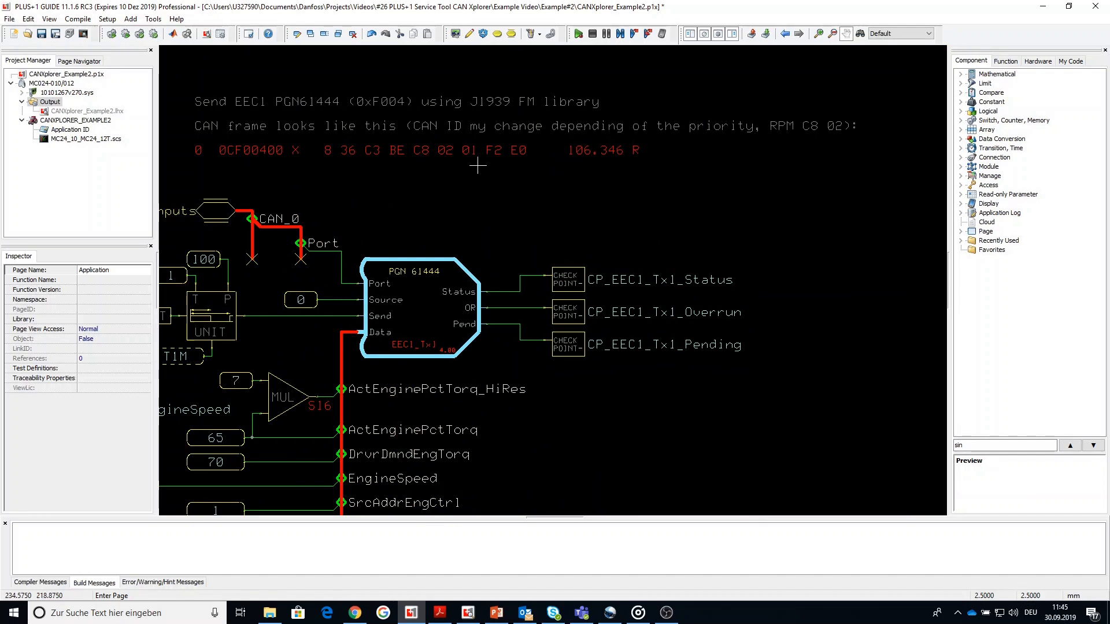
click(1008, 61)
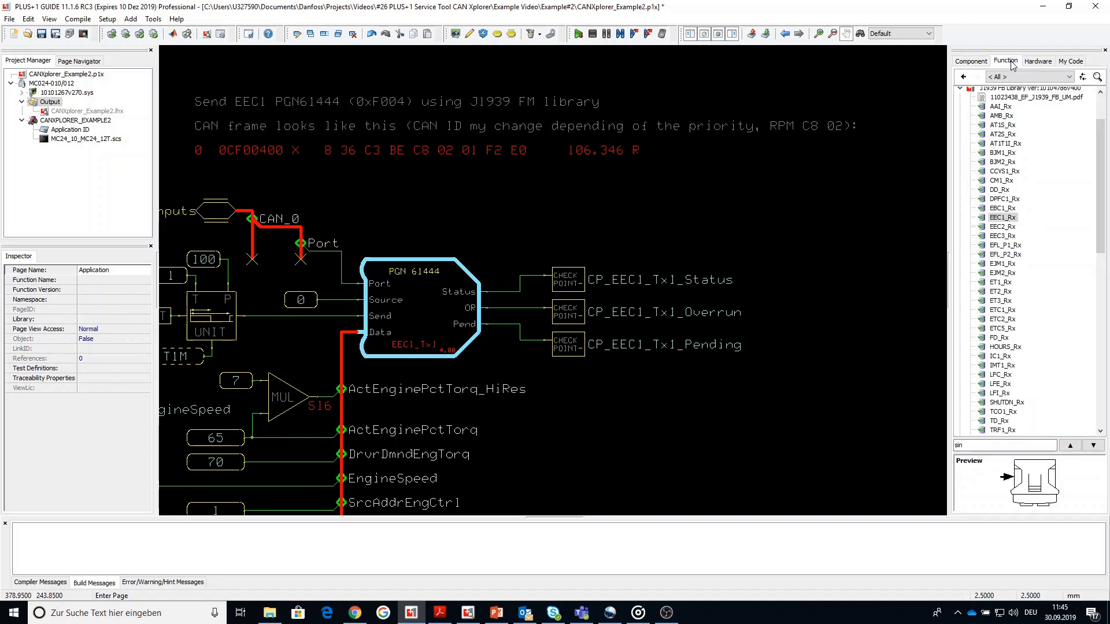
click(1002, 218)
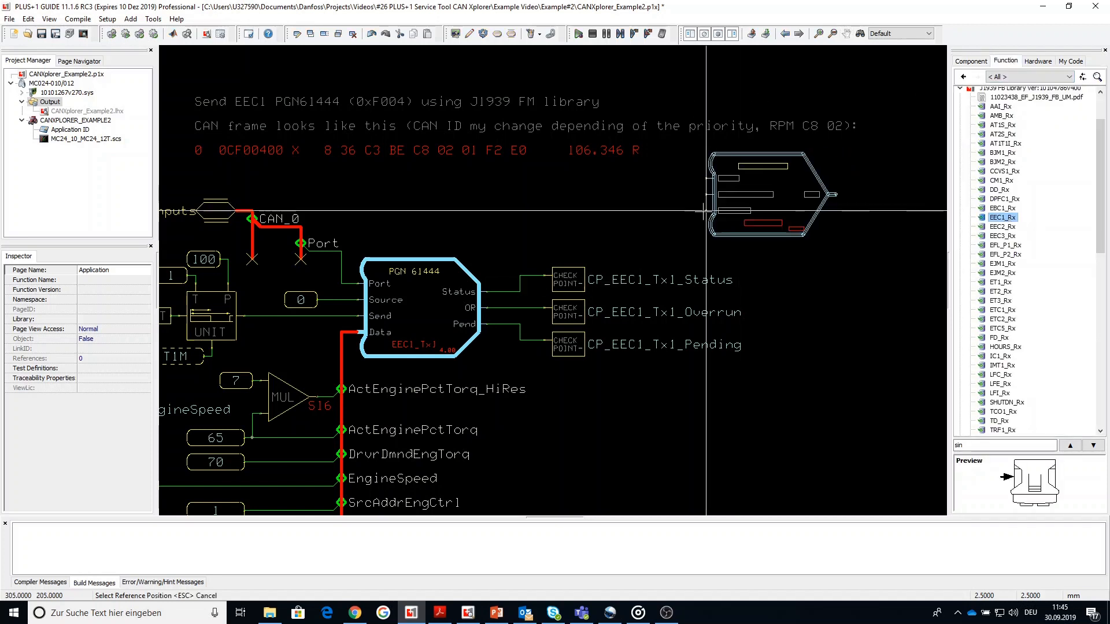
click(701, 214)
- Examine the E_Time sine and scale logic driving EngineSpeed, and the constants feeding the EEC1_Tx1 block's data bus
drag(540, 234, 720, 113)
scroll(639, 238, down, 1)
scroll(594, 258, down, 1)
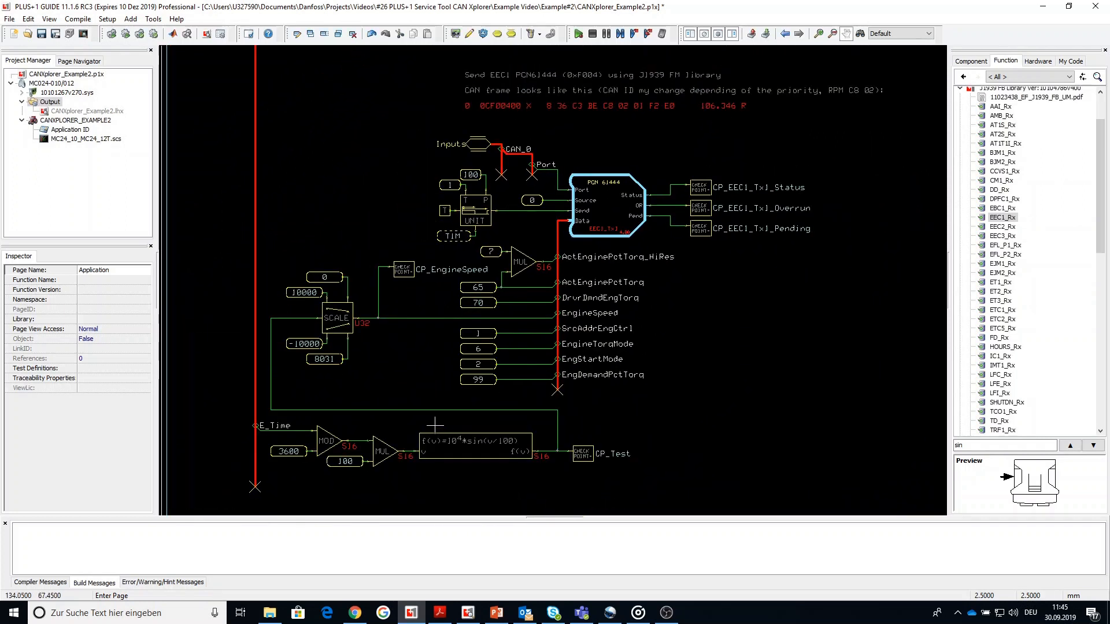
scroll(269, 427, up, 3)
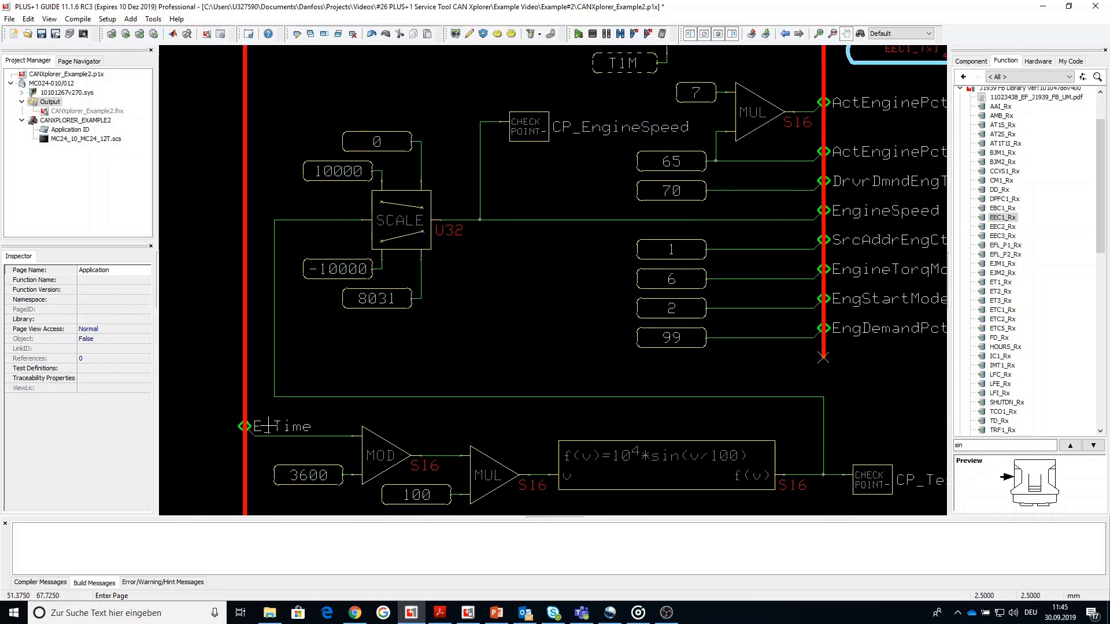
scroll(269, 426, down, 1)
drag(725, 165, 643, 196)
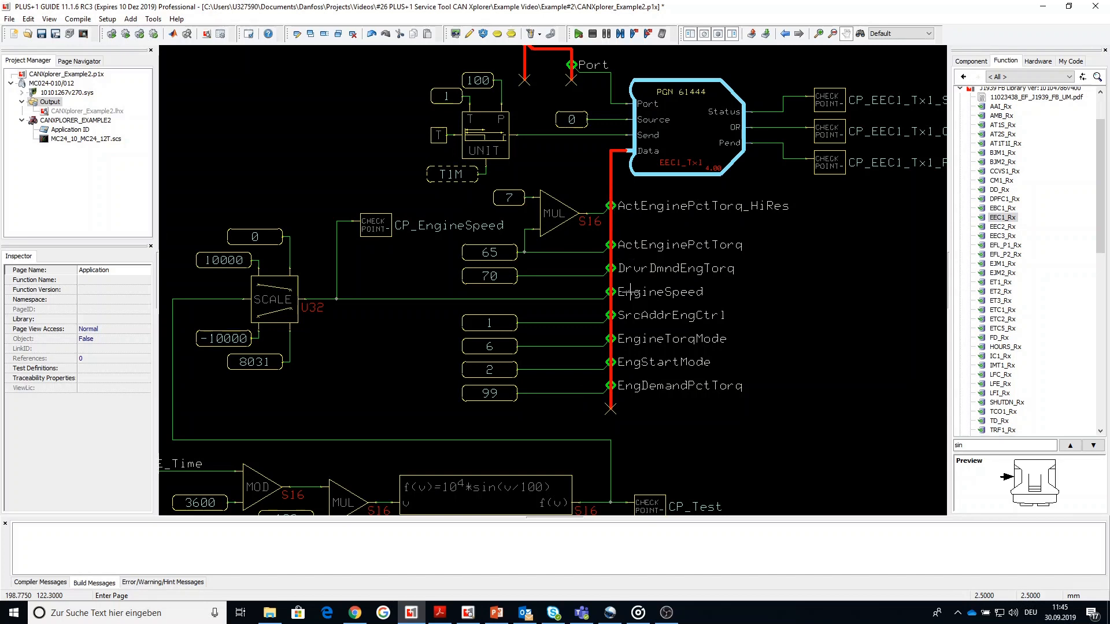
scroll(630, 292, up, 1)
drag(579, 293, 690, 263)
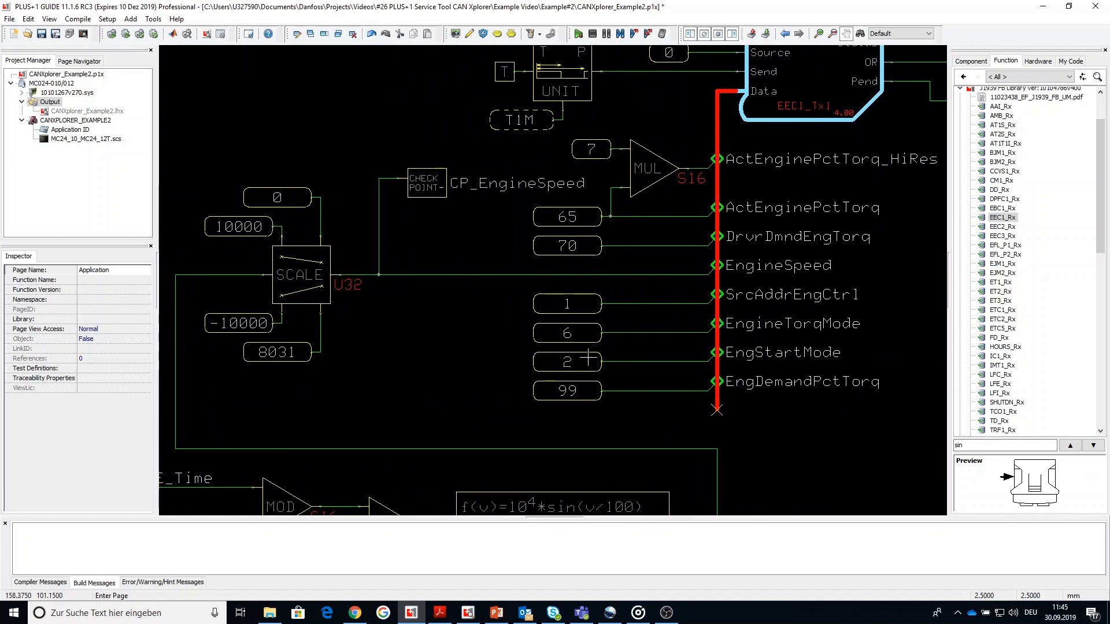
drag(525, 426, 557, 298)
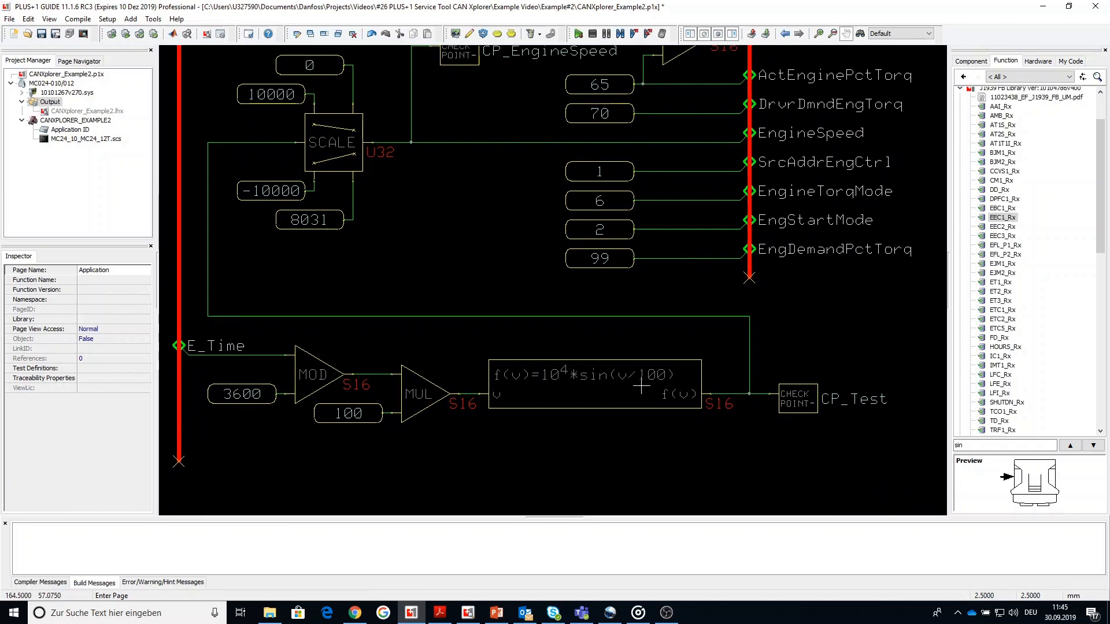
scroll(641, 386, up, 1)
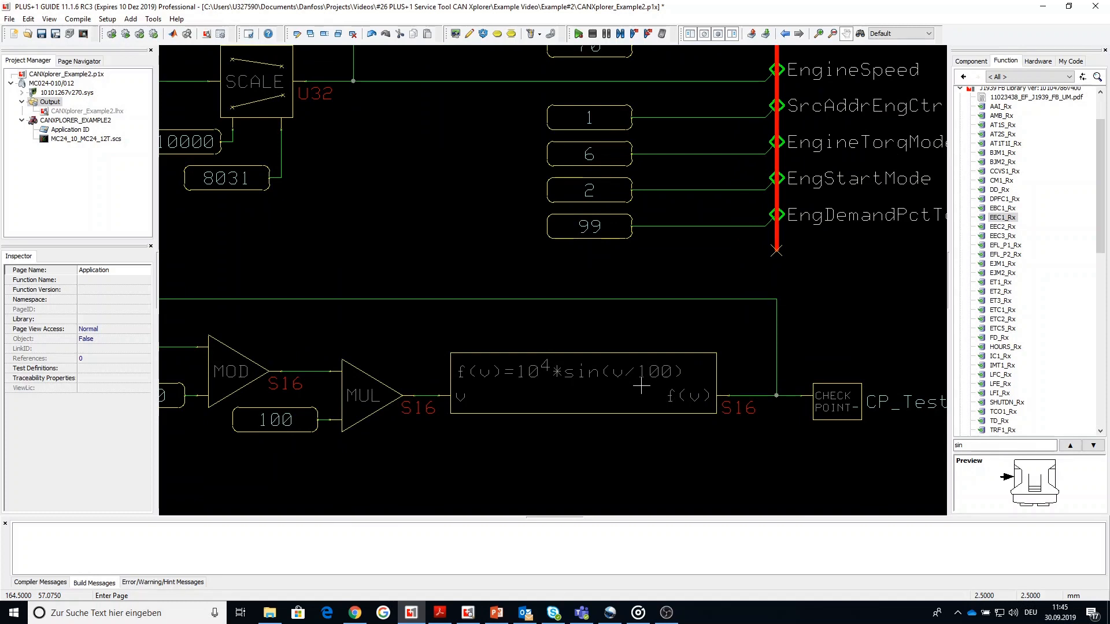
scroll(641, 386, down, 2)
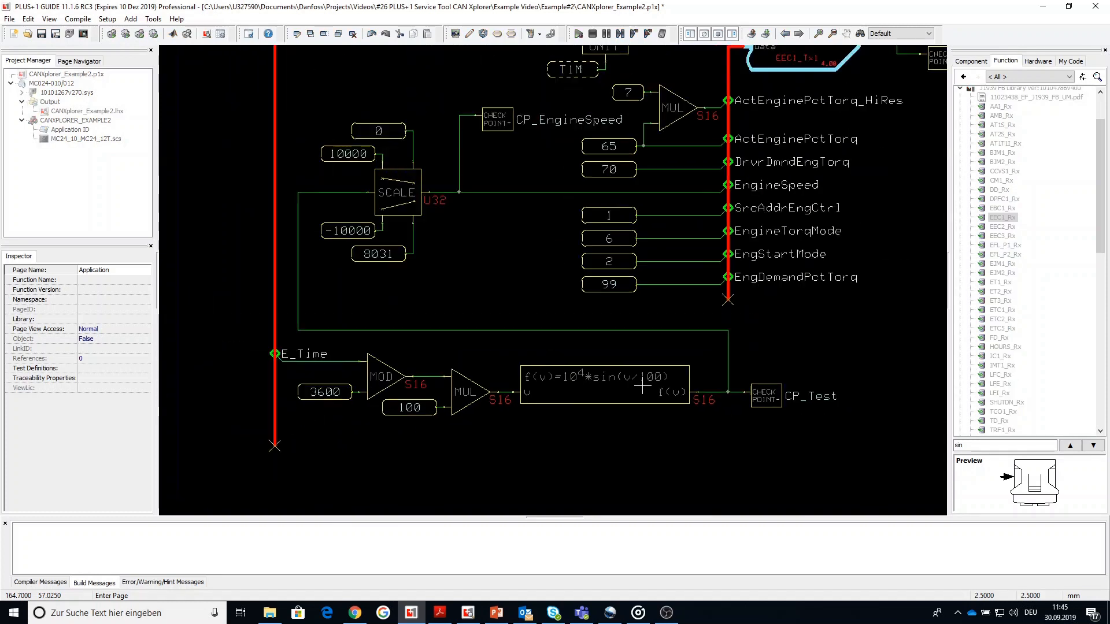
scroll(711, 245, down, 1)
scroll(714, 245, up, 3)
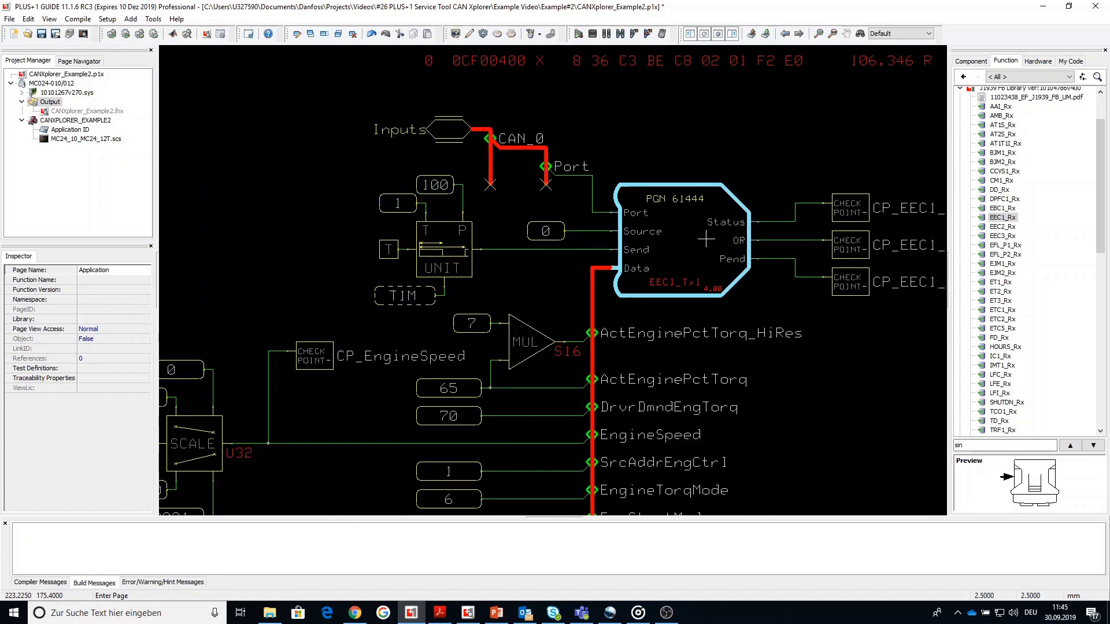
- Switch to PLUS+1 Service Tool with the CANXplorer Example2 project and select the CG150-2 #0 (Channel 0) gateway
click(688, 223)
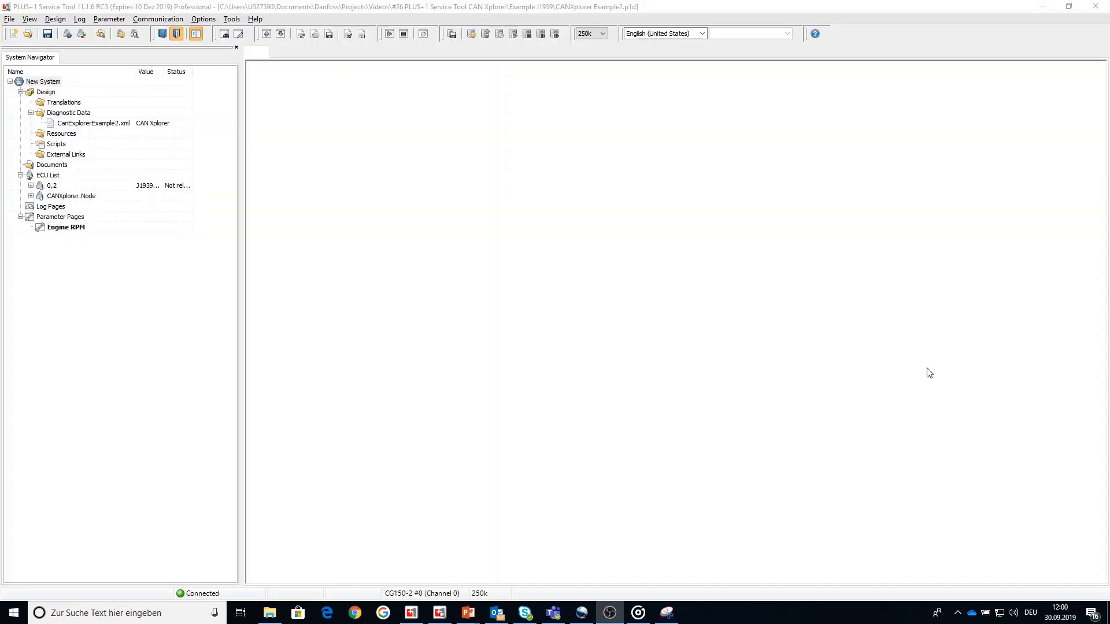
click(168, 20)
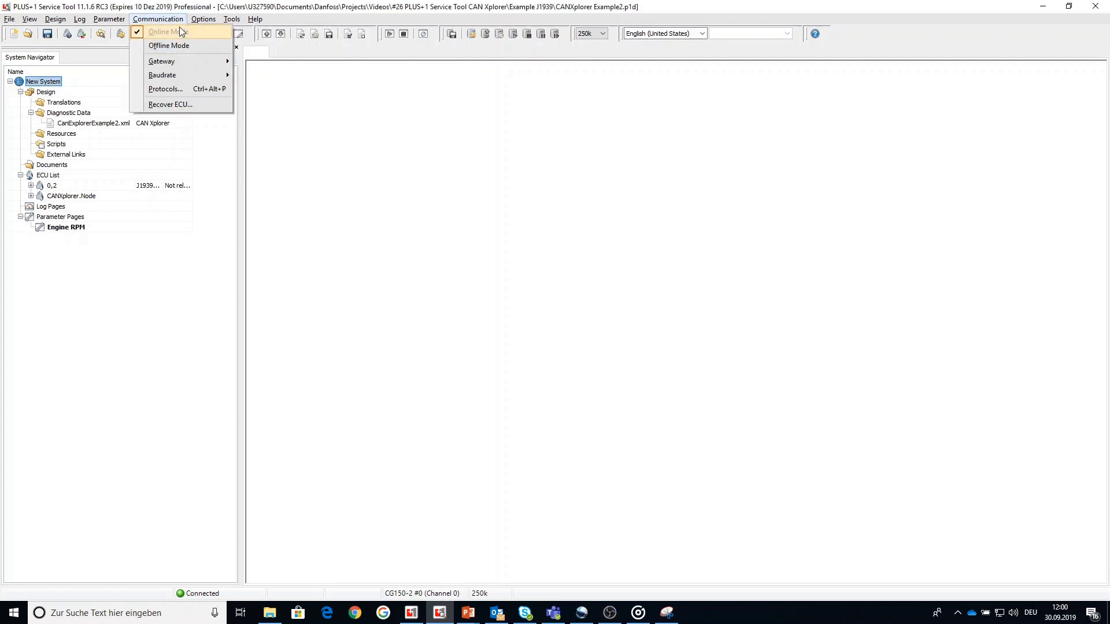
mouse_move(177, 60)
mouse_move(265, 60)
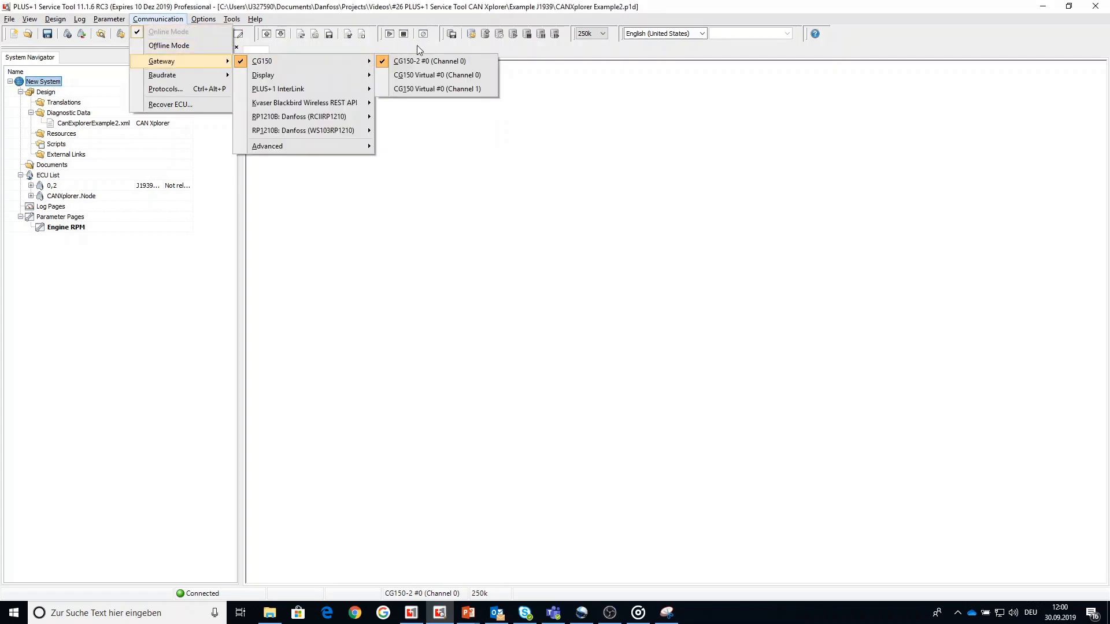
click(450, 66)
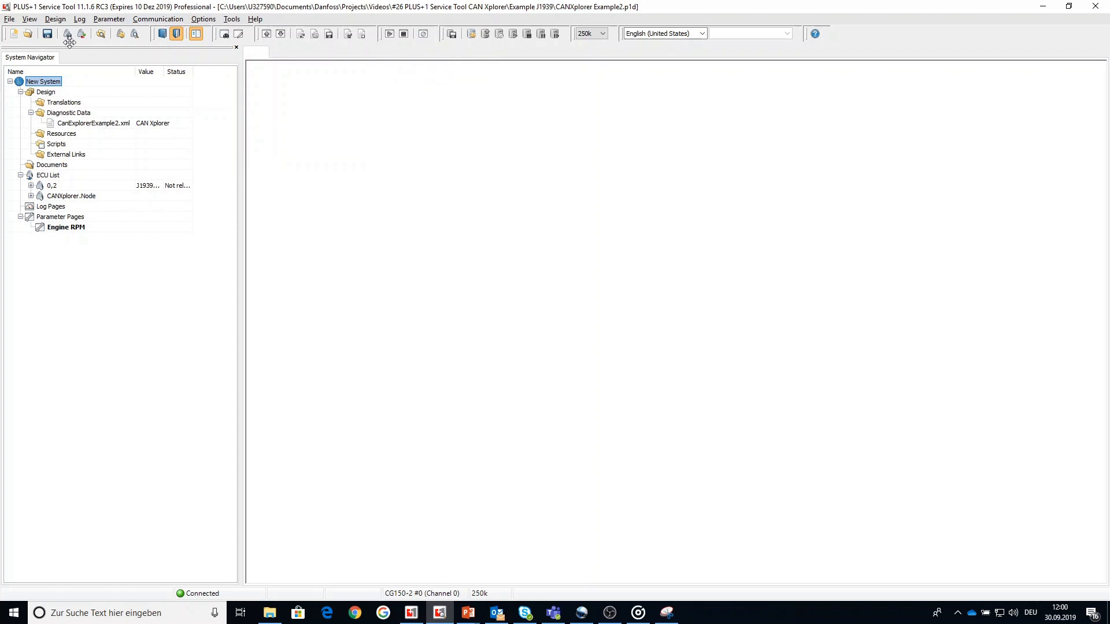
- Open the CAN Monitor and examine the data bytes of the EEC1 message with identifier 0CF00400
click(10, 20)
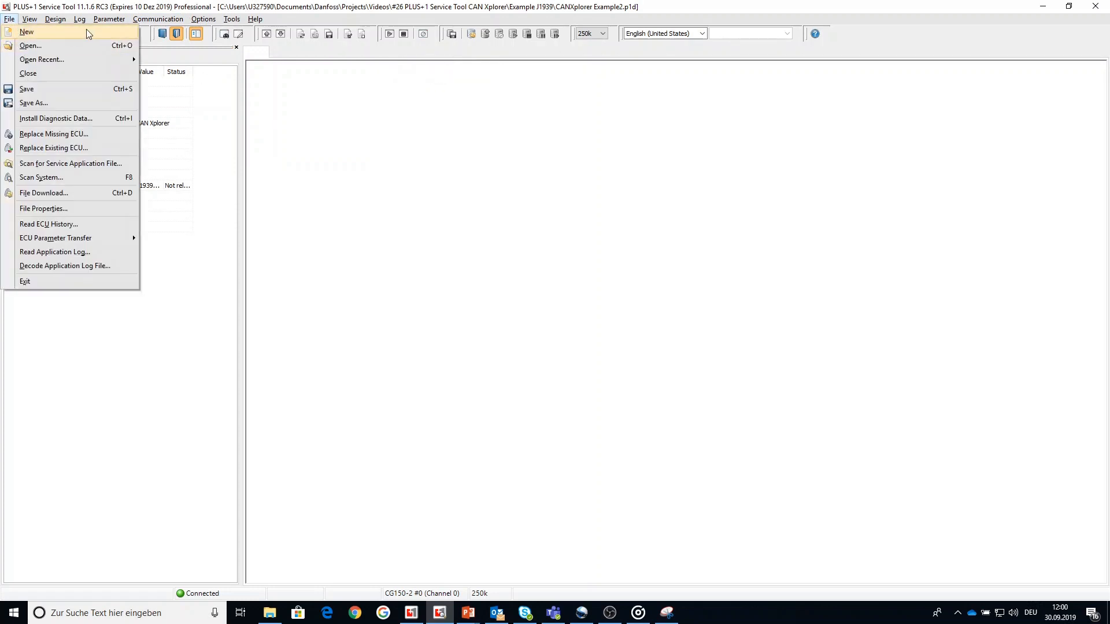
click(109, 19)
mouse_move(232, 19)
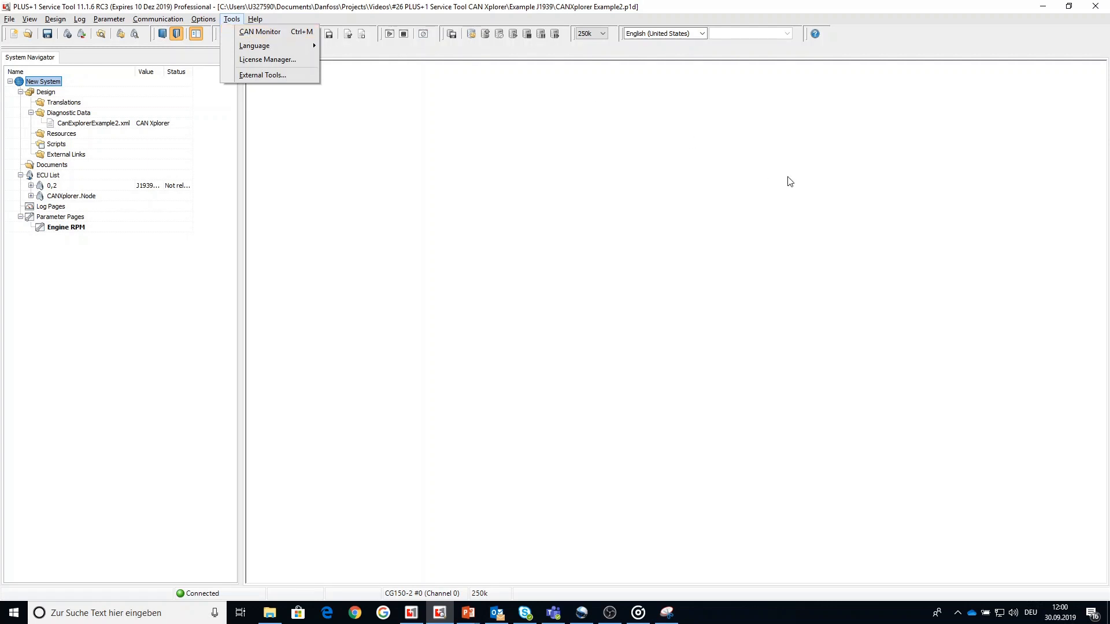
click(267, 32)
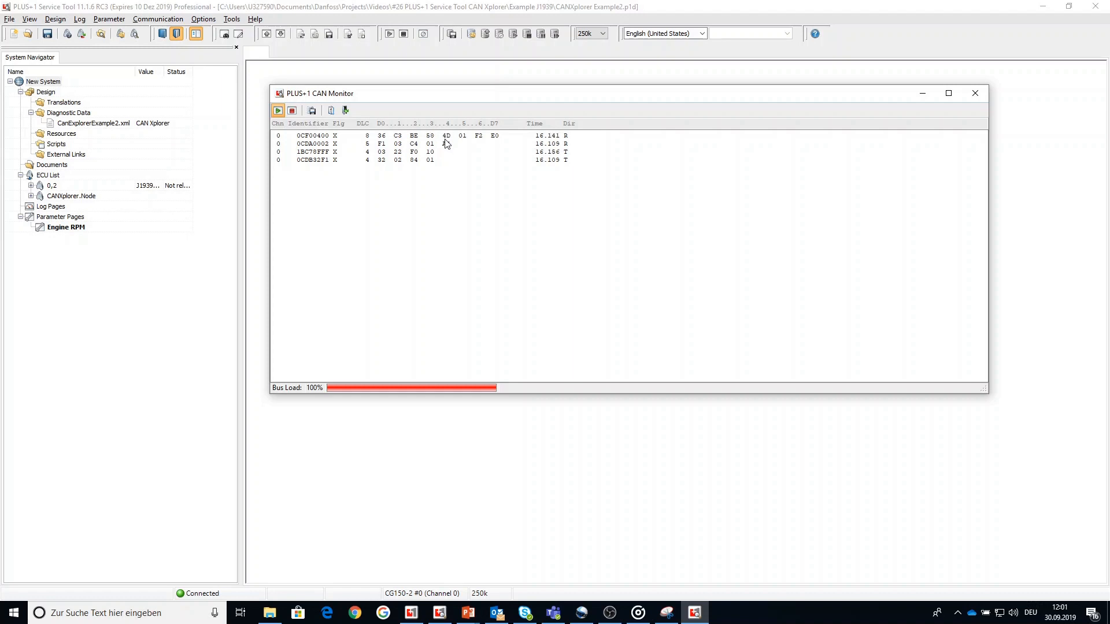
- Switch to Snipping Tool, circle Engine Speed start position 4-5 in the PGN 61444 table, and minimize it and the CAN Monitor
click(667, 612)
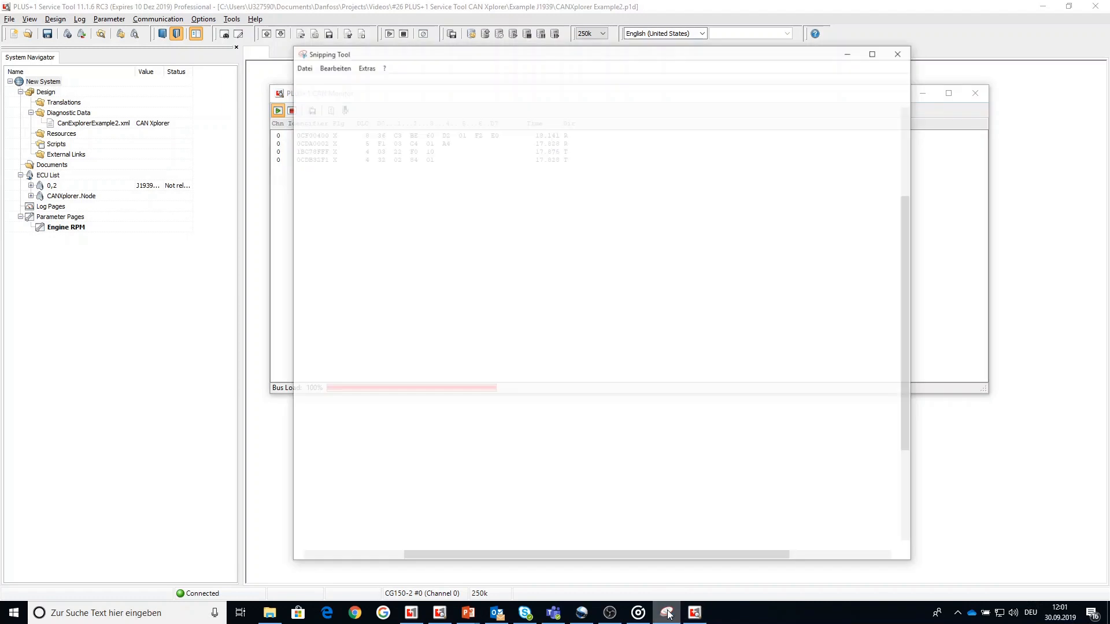
mouse_move(419, 435)
mouse_down()
mouse_move(357, 426)
mouse_move(376, 445)
mouse_move(417, 430)
mouse_up()
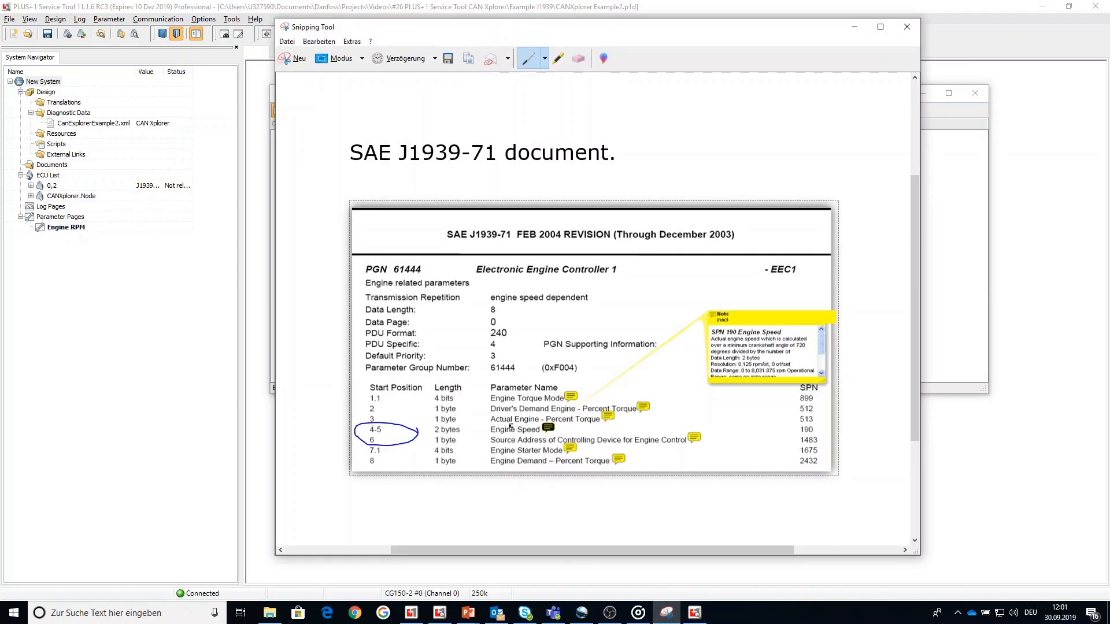
click(854, 26)
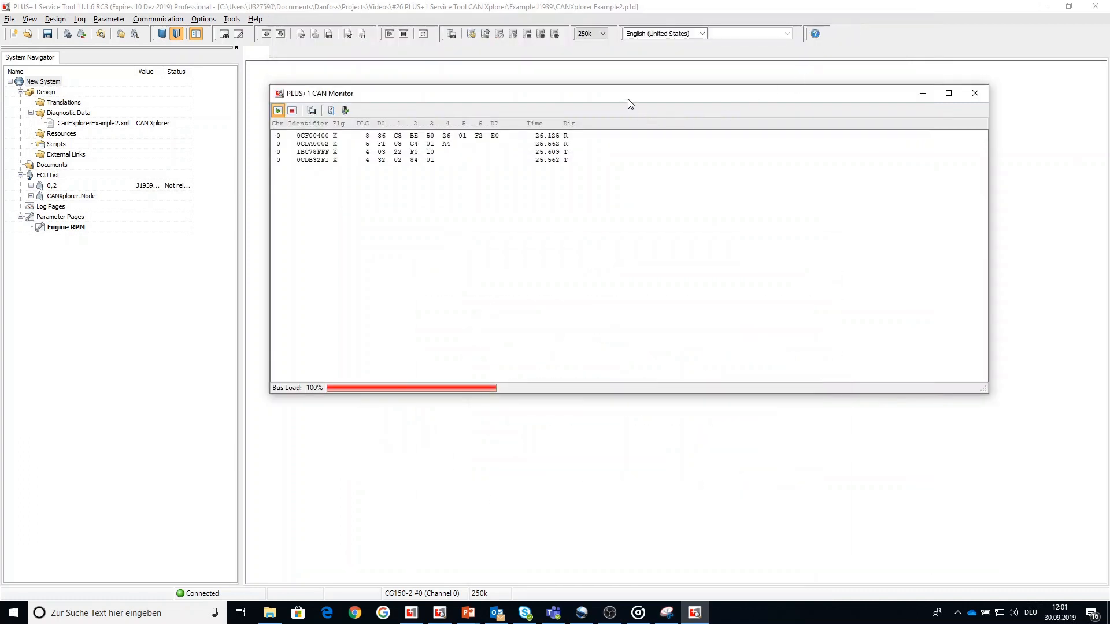
click(923, 92)
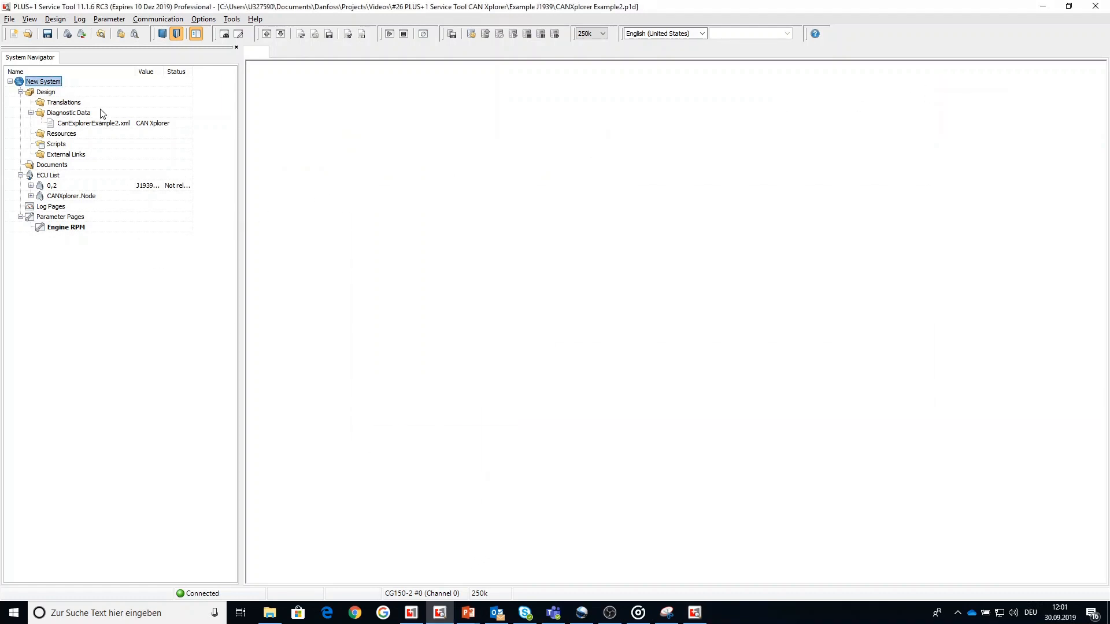
- Examine the EngineSpeed and EngineSpeedRPM signal definitions in CanExplorerExample2.xml and the CAN Xplorer protocol choice for adding diagnostic data
click(93, 123)
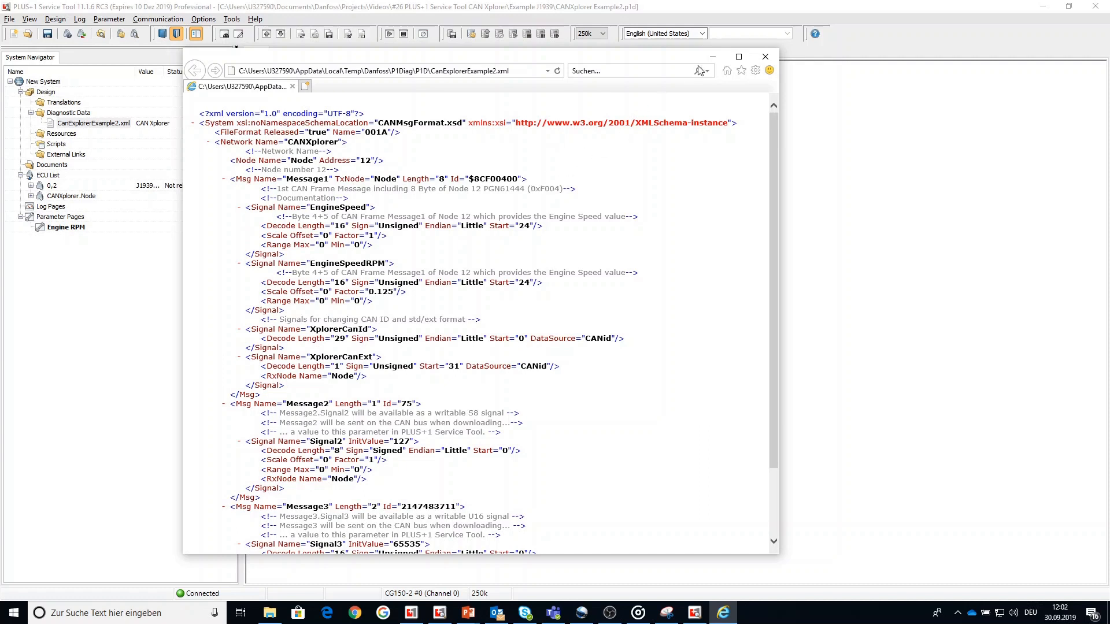
click(713, 57)
right_click(117, 113)
click(121, 119)
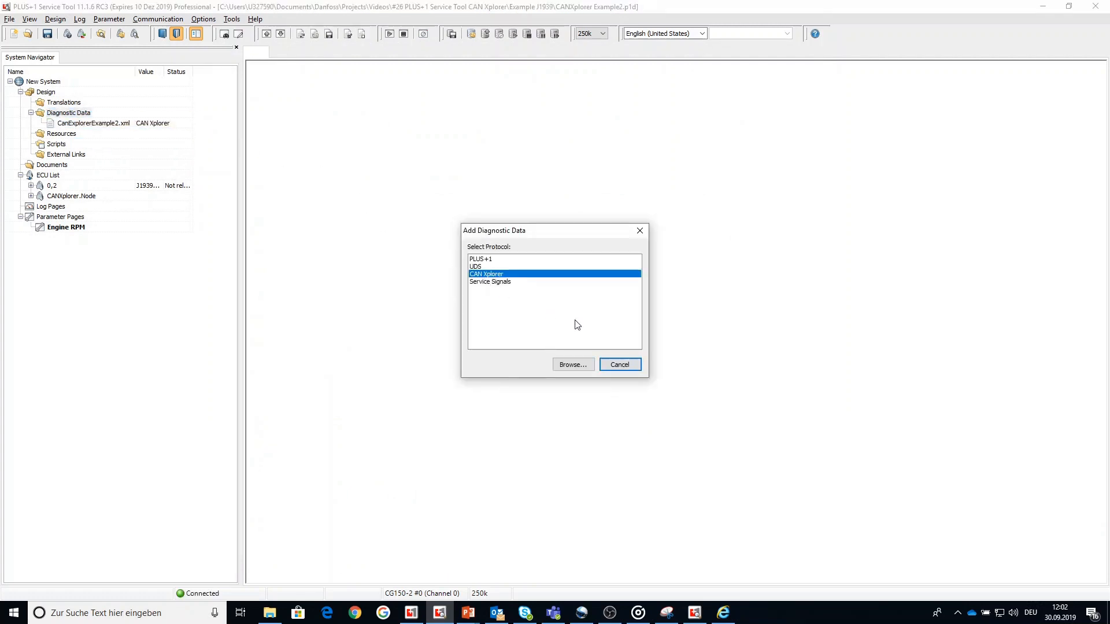
click(620, 364)
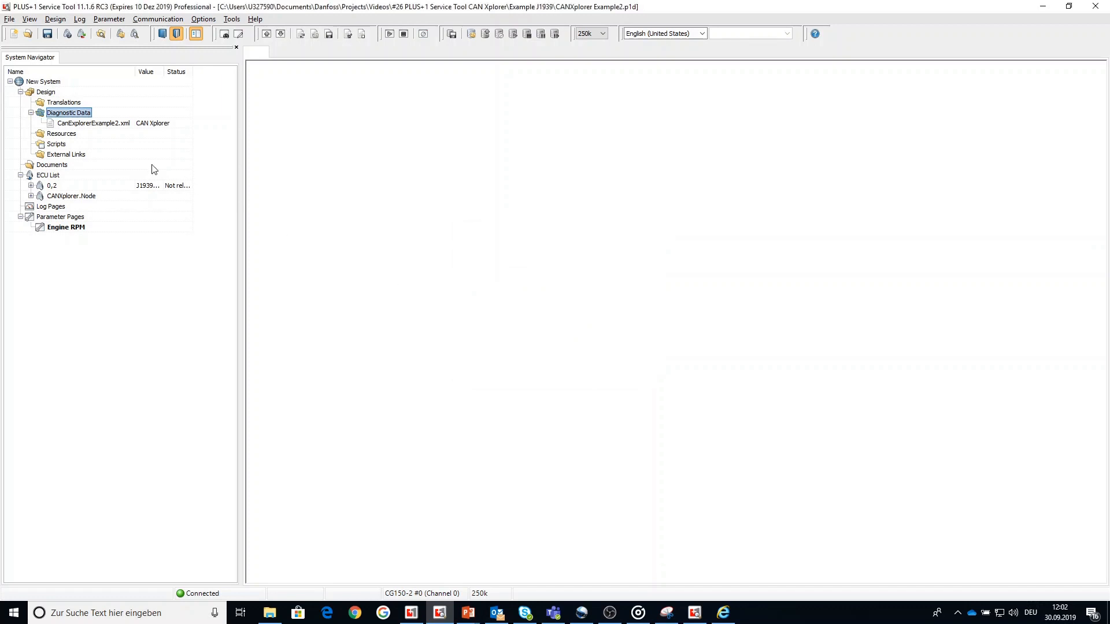
- Open the Engine RPM parameter page and start logging
double_click(65, 229)
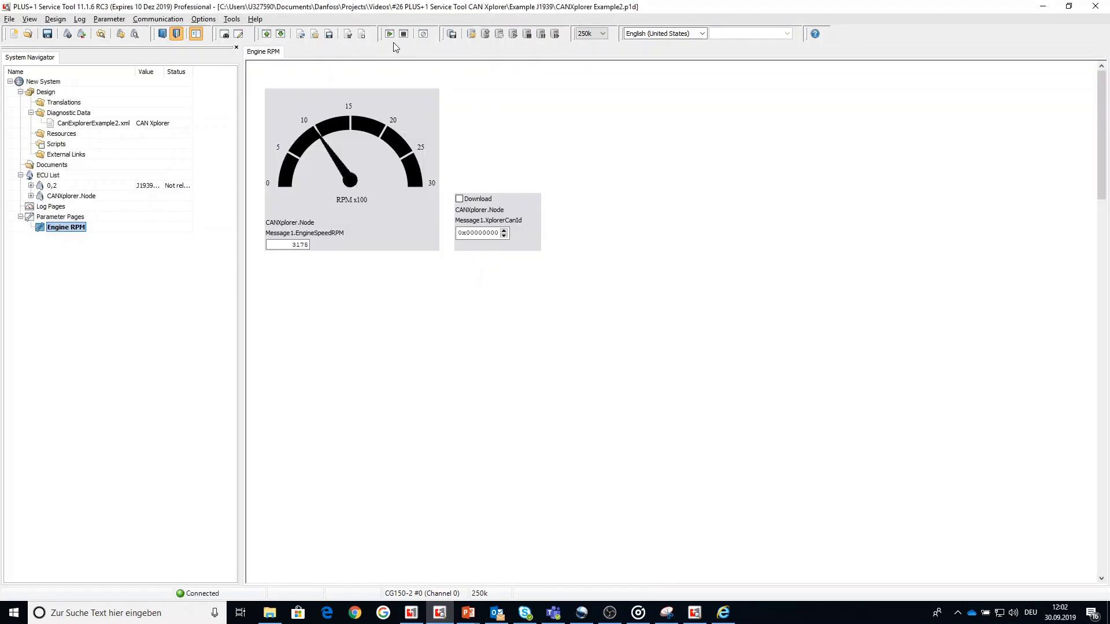
click(389, 34)
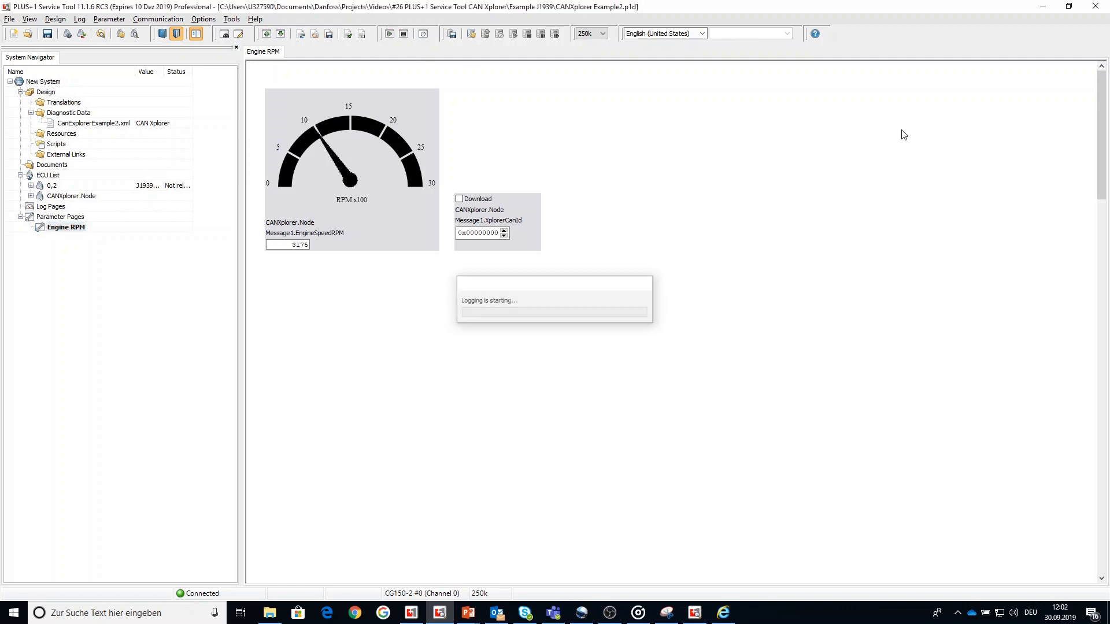